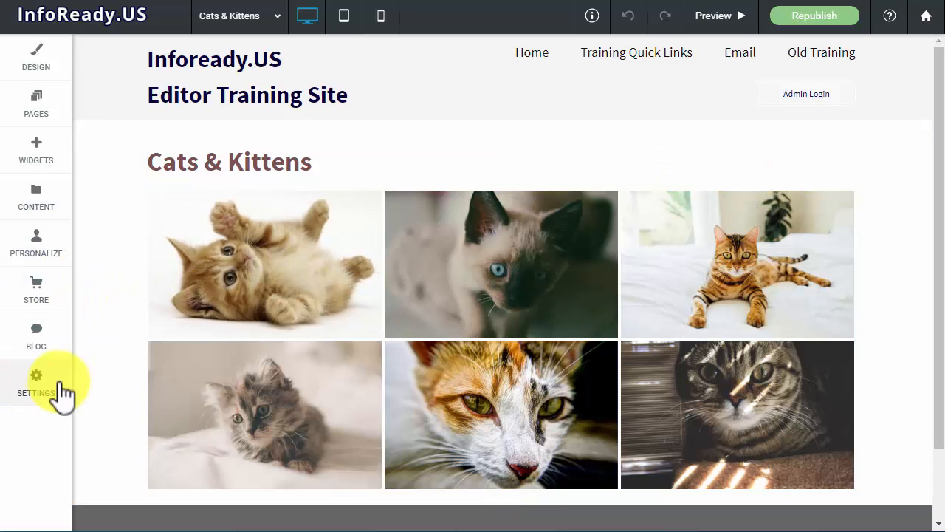
Open the site's image library from the content library and turn on image management.
click(45, 206)
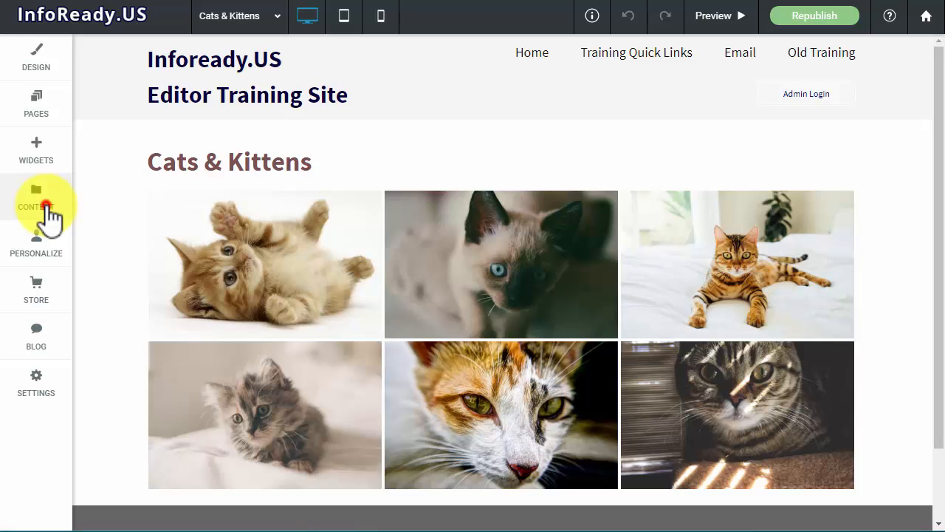
click(169, 184)
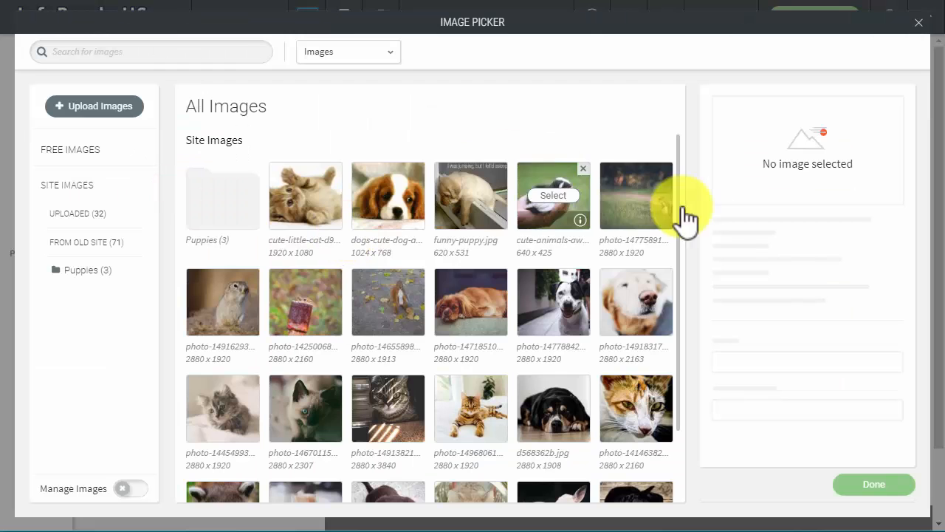
mouse_move(659, 191)
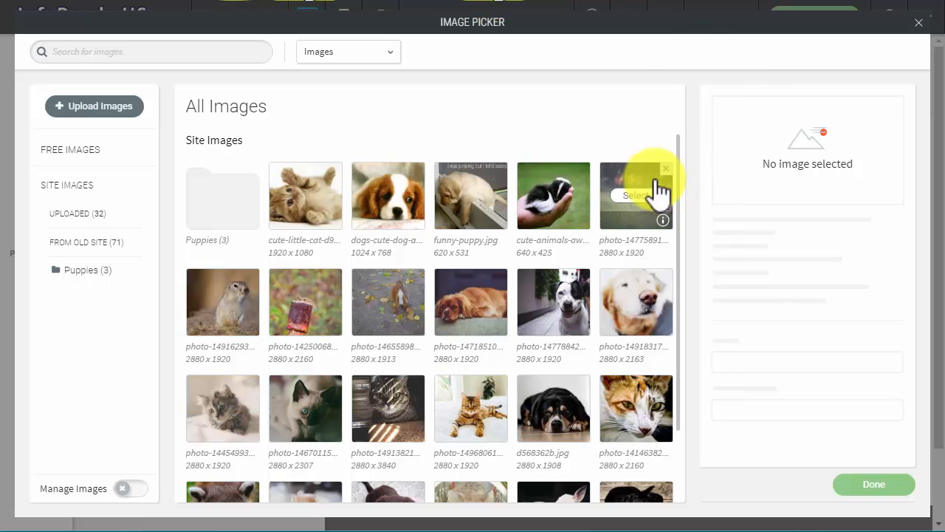
mouse_move(576, 190)
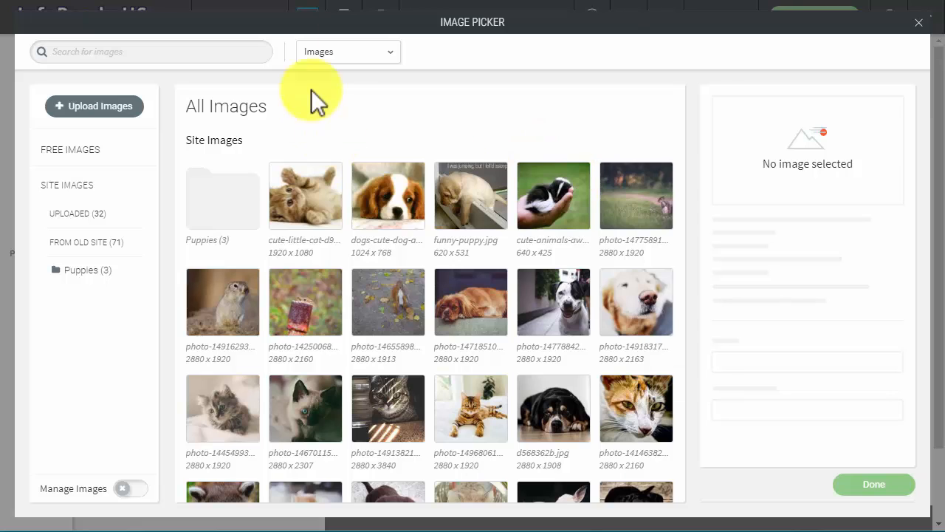
mouse_move(619, 176)
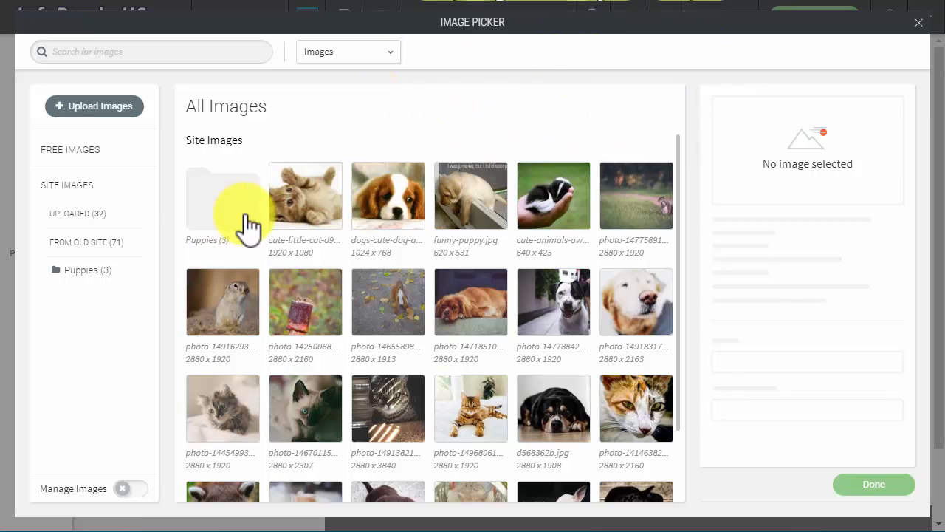
click(133, 488)
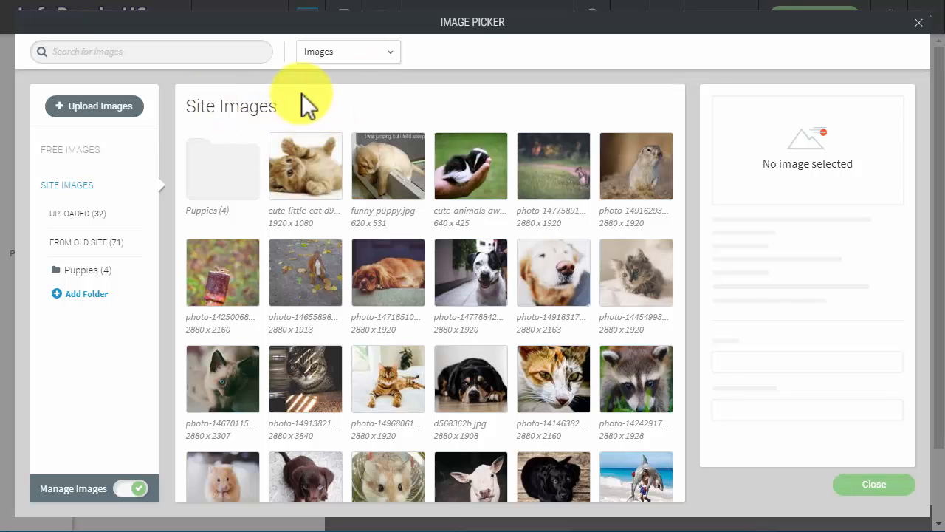
Close the image library and the content library.
click(65, 55)
mouse_move(296, 188)
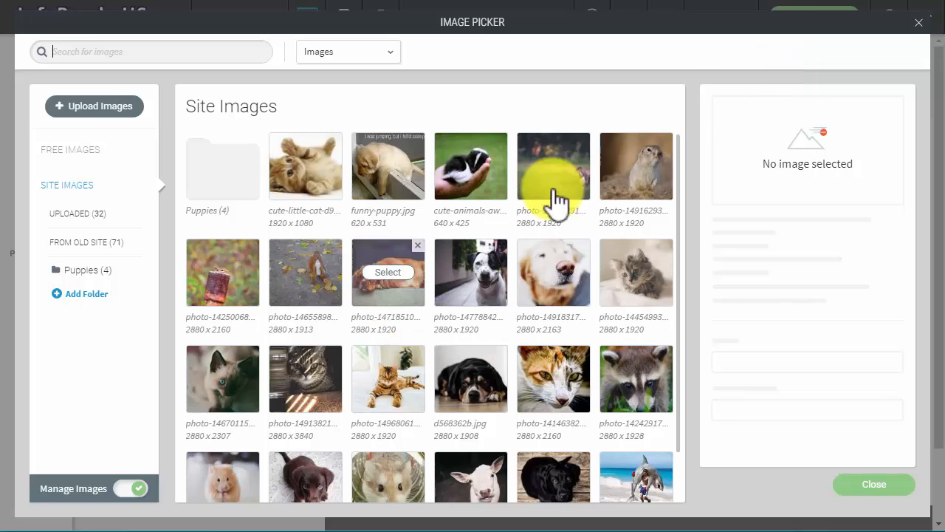
click(920, 30)
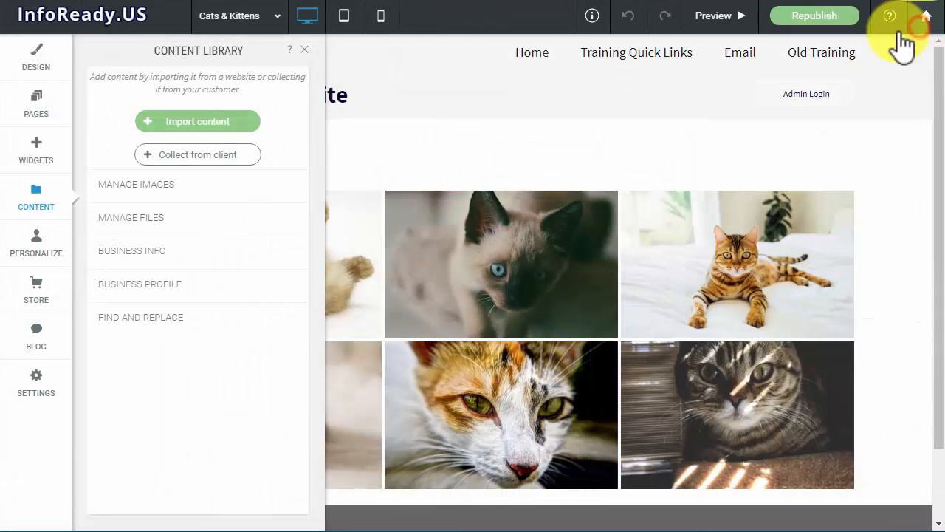
click(304, 56)
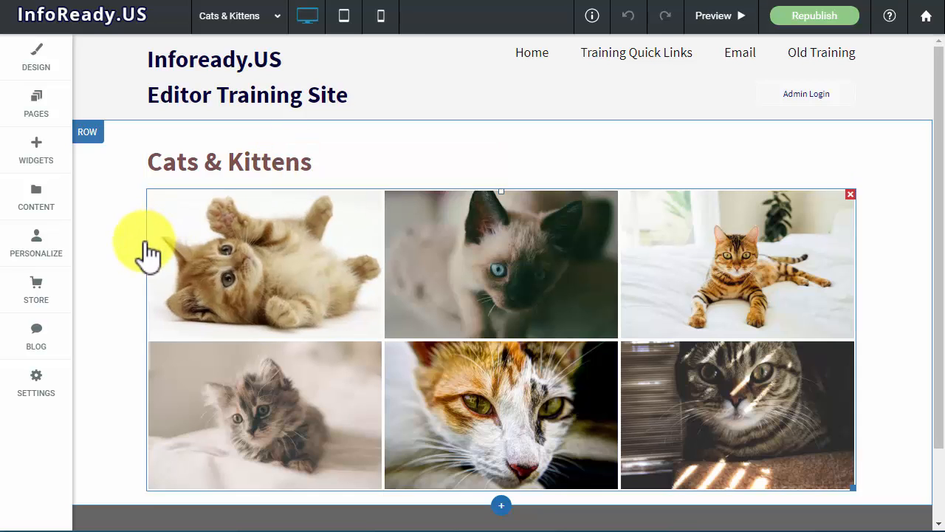
Reopen the site's image library and enable image management again.
click(33, 201)
click(129, 190)
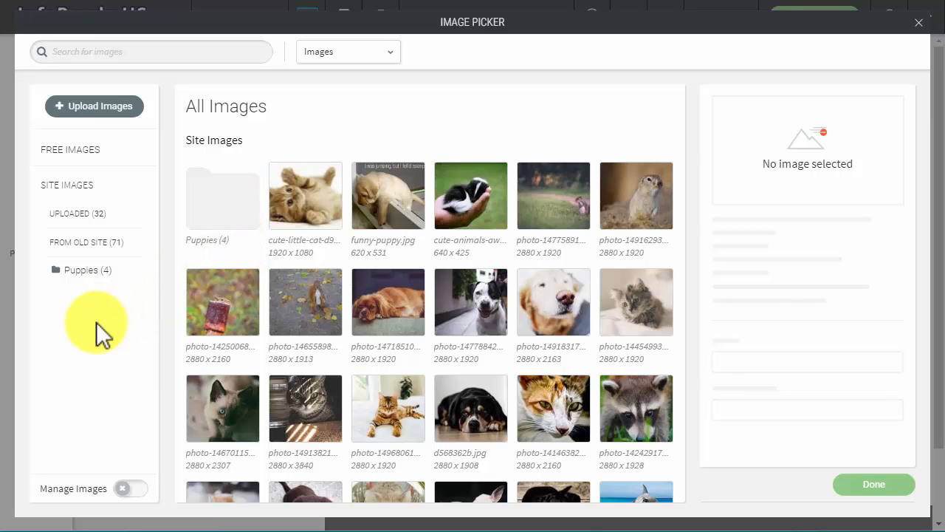
click(130, 493)
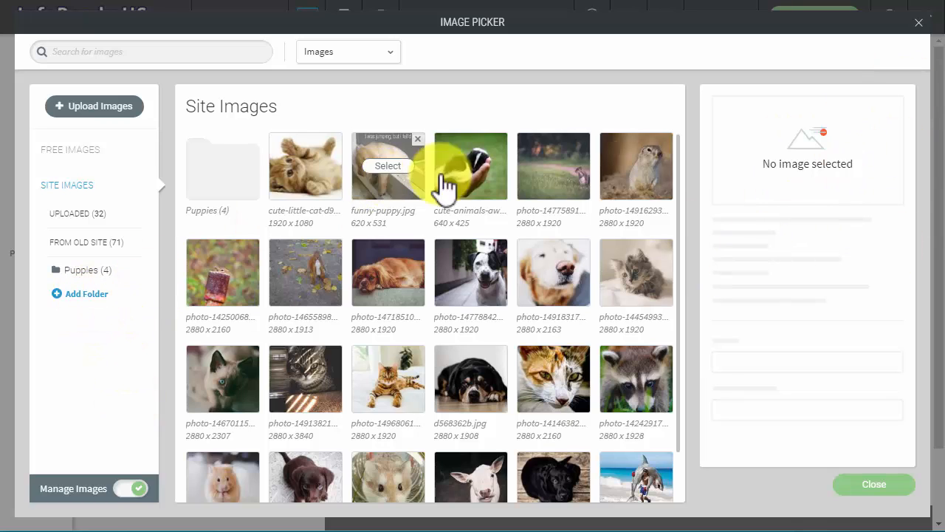
Add a folder named Kittens to the site images.
click(88, 295)
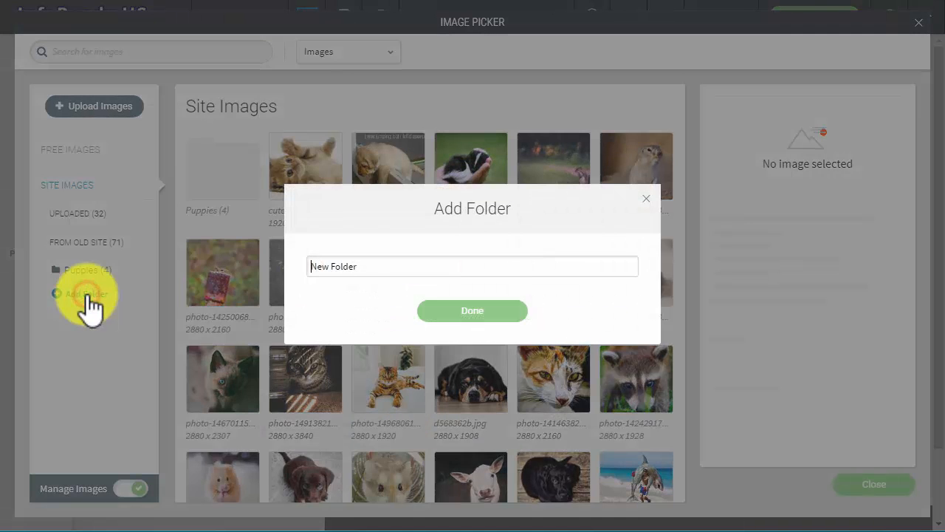
click(365, 268)
drag(368, 267, 190, 302)
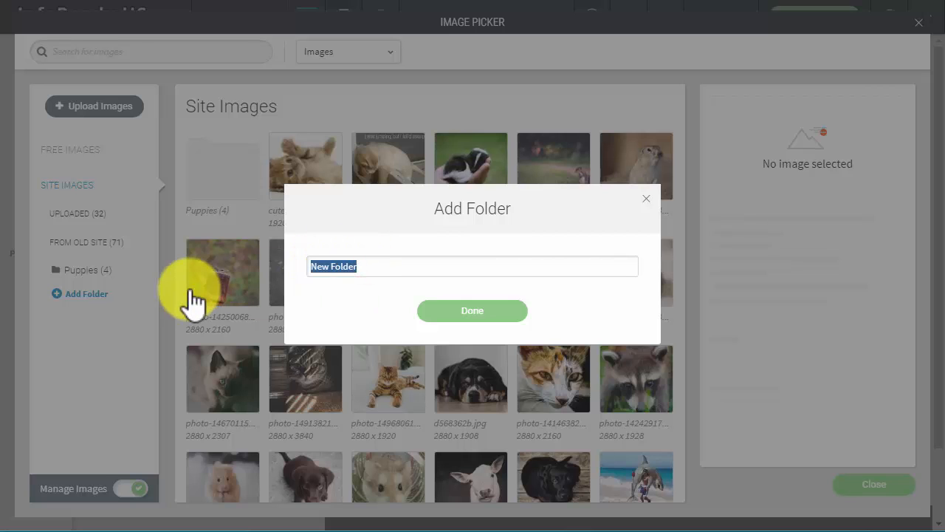
text(Kitt)
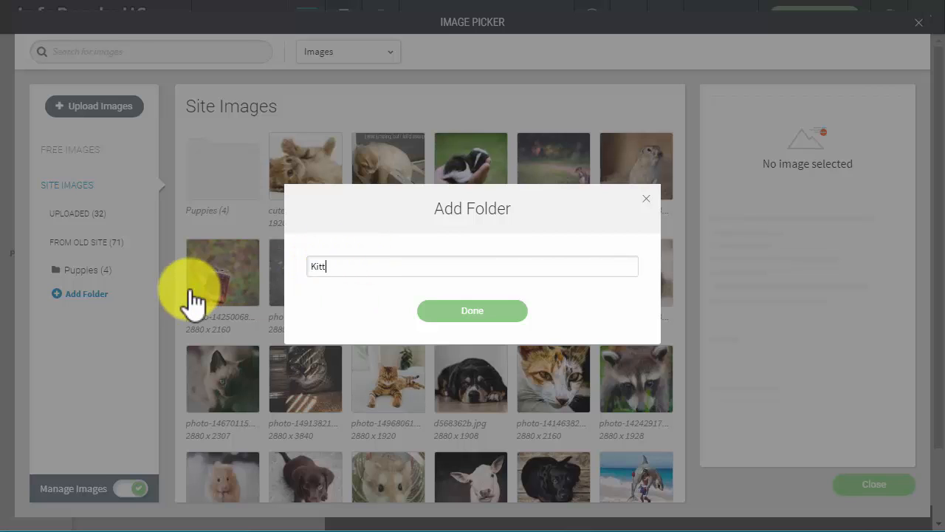
text(ens)
key(Return)
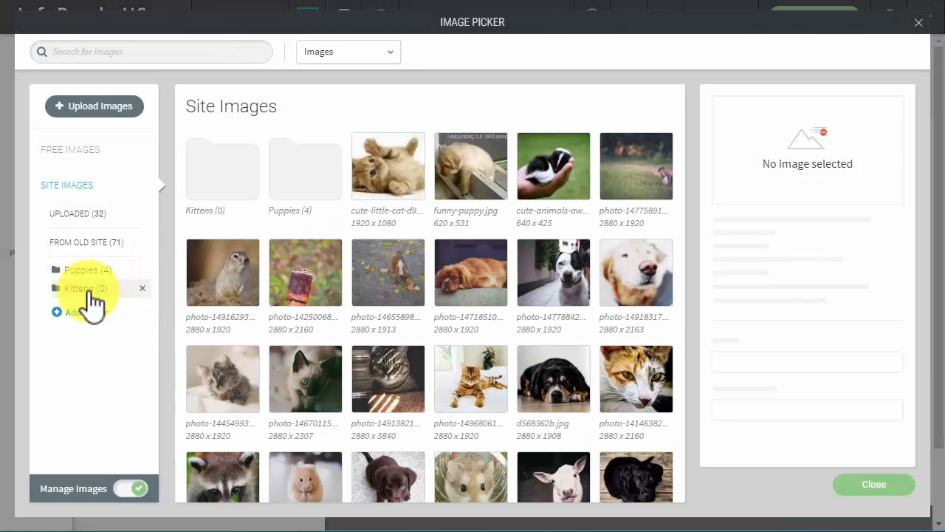
Delete the empty Kittens folder from the site images.
click(142, 288)
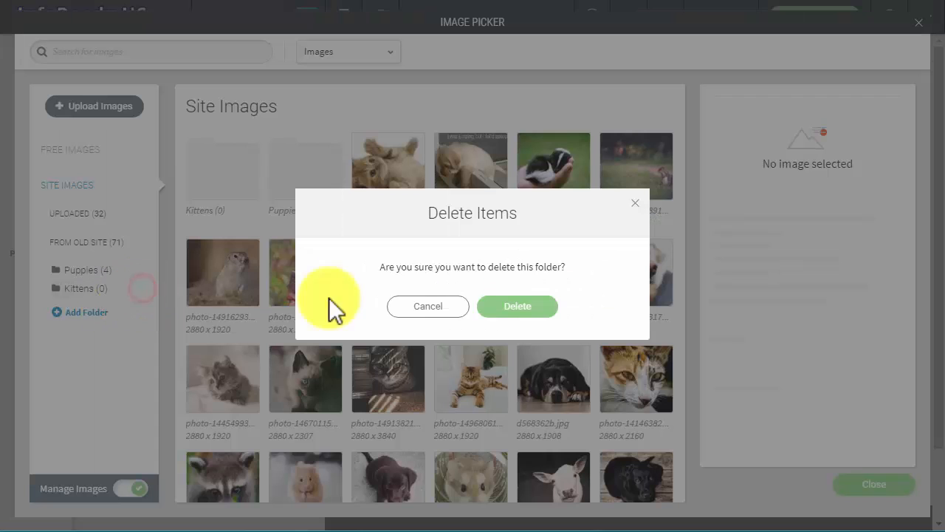
click(529, 307)
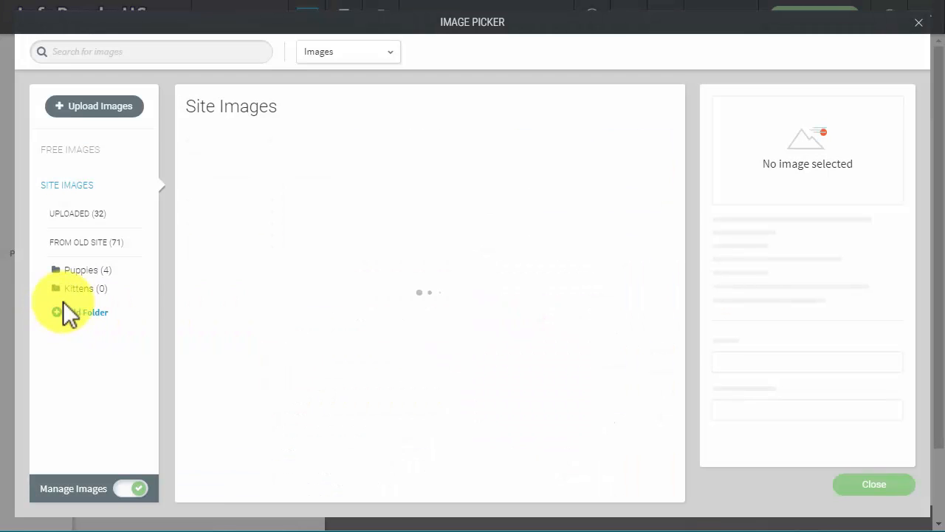
Add the Kittens folder to the site images again.
click(88, 293)
click(457, 268)
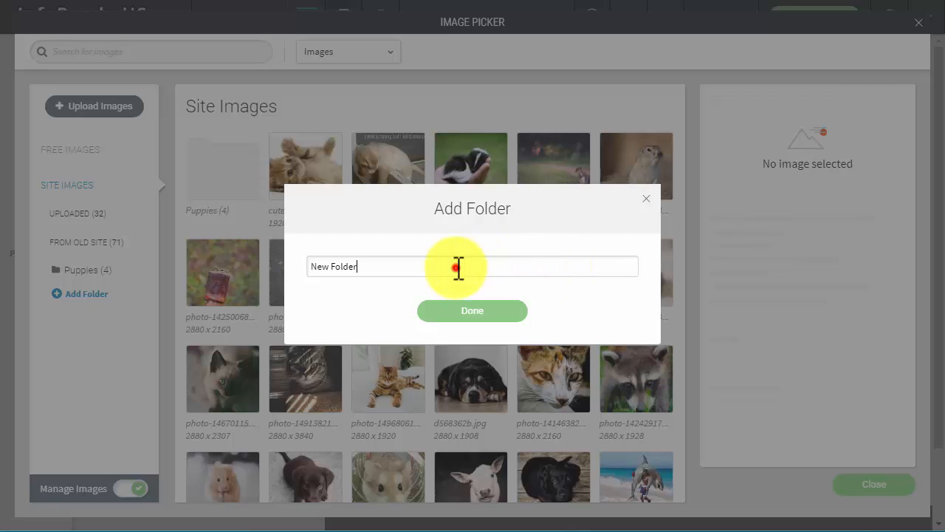
drag(416, 266, 149, 273)
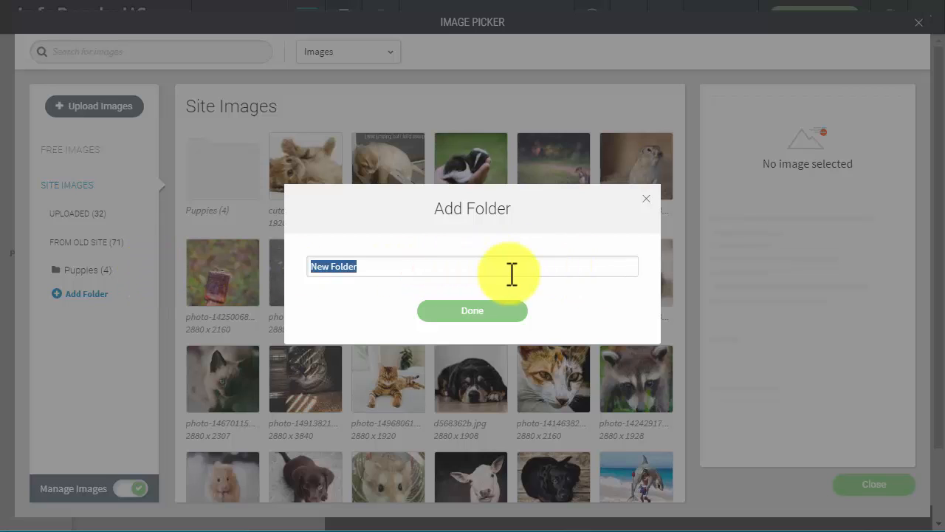
text(Kittens)
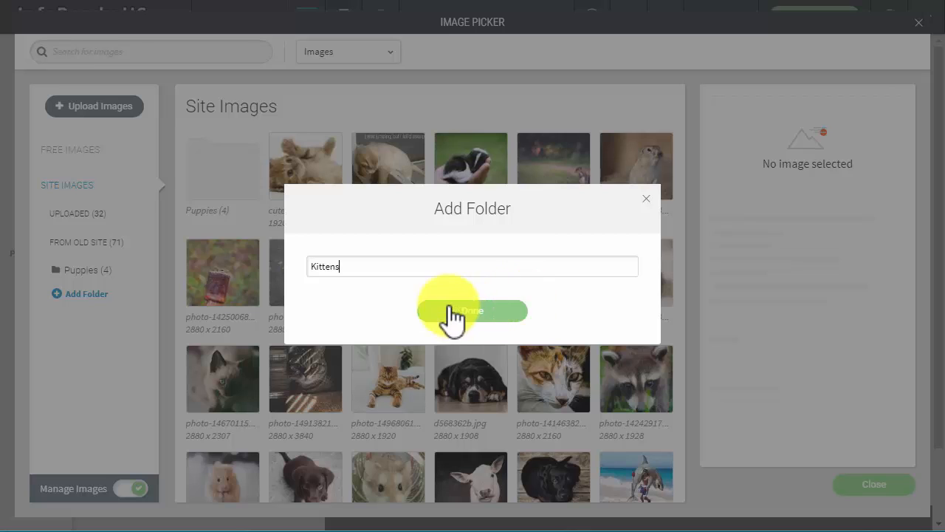
click(468, 319)
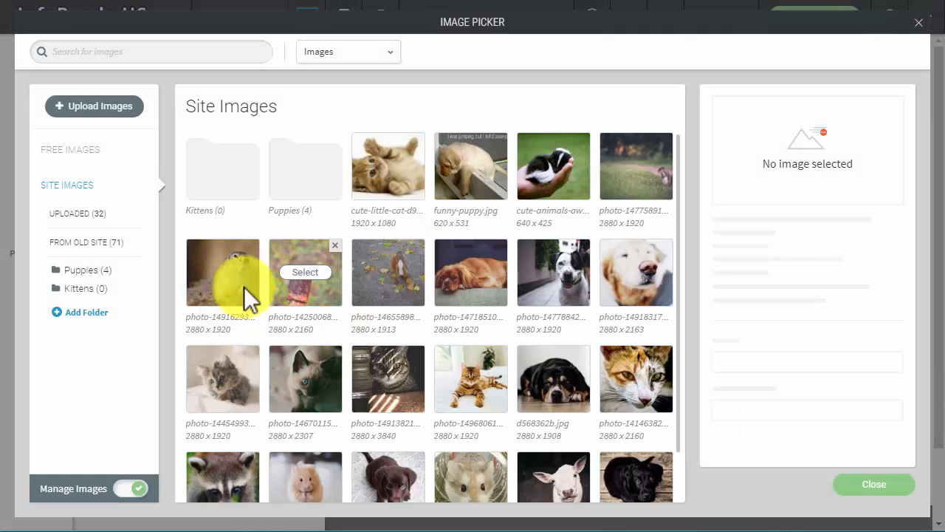
Open the new Kittens folder and rename it to Cats.
click(83, 289)
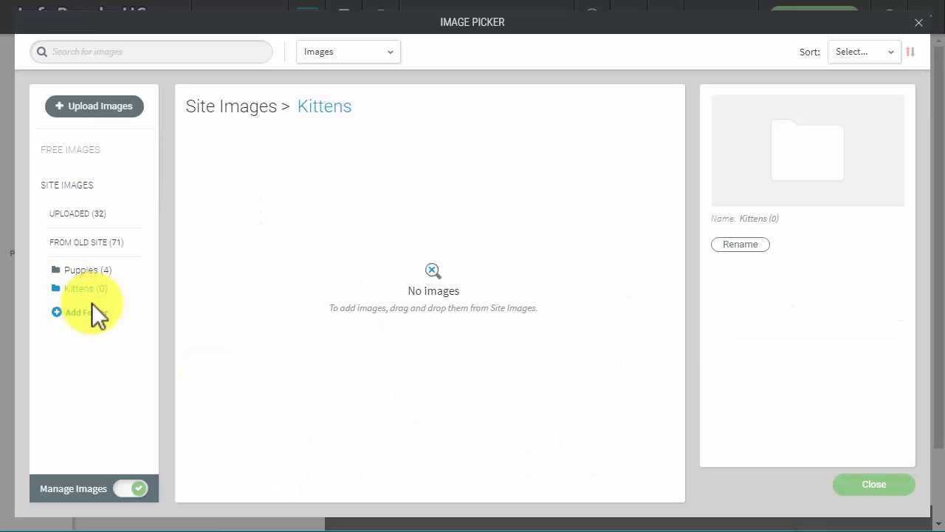
click(74, 270)
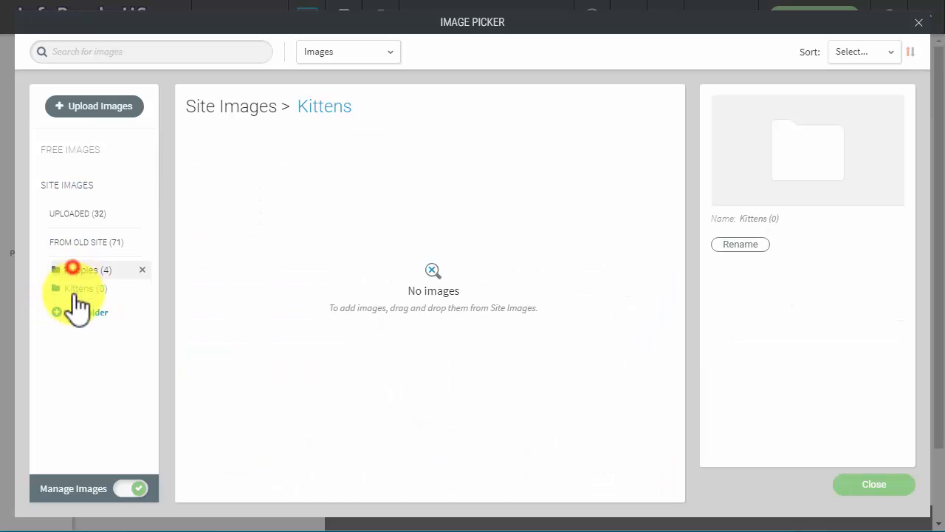
click(77, 290)
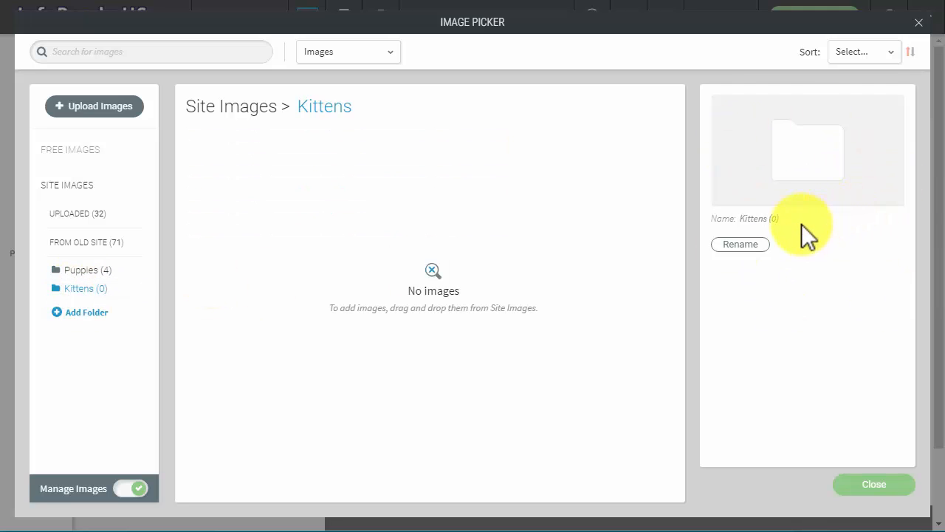
click(738, 243)
double_click(373, 269)
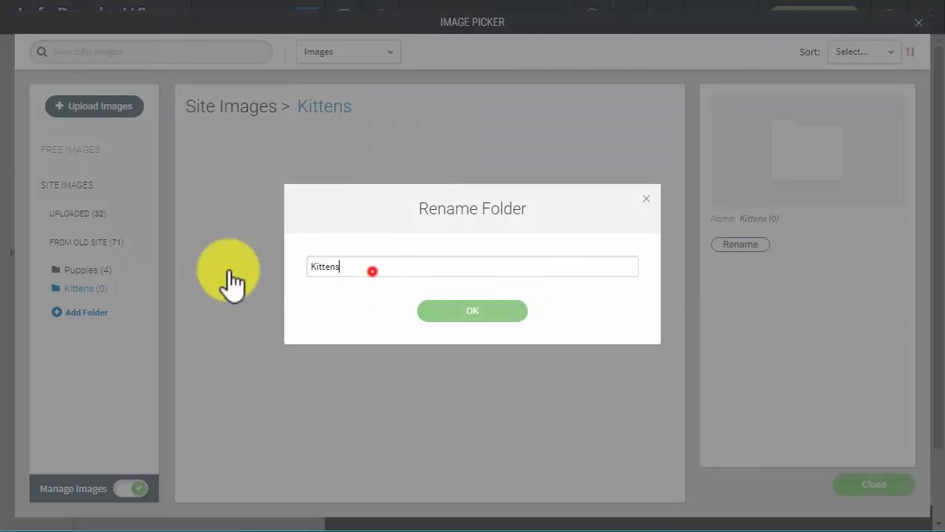
text(Cats)
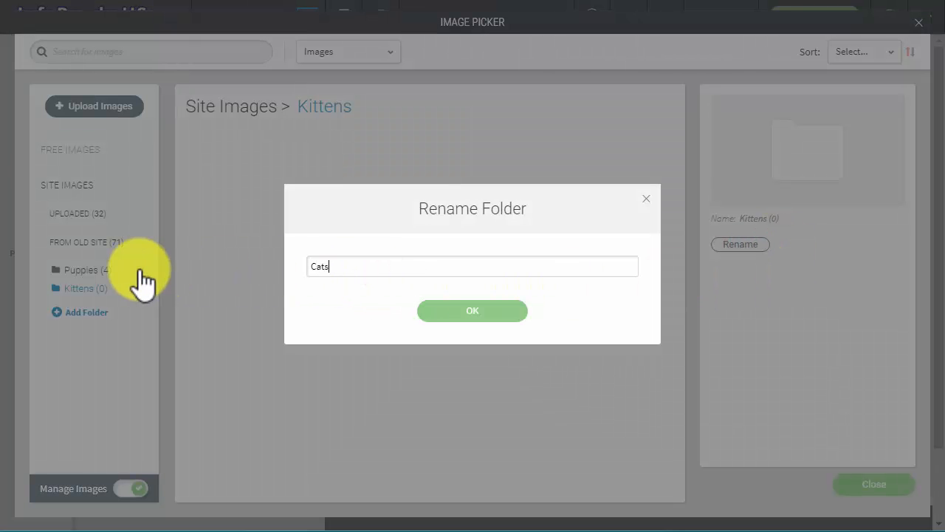
click(461, 311)
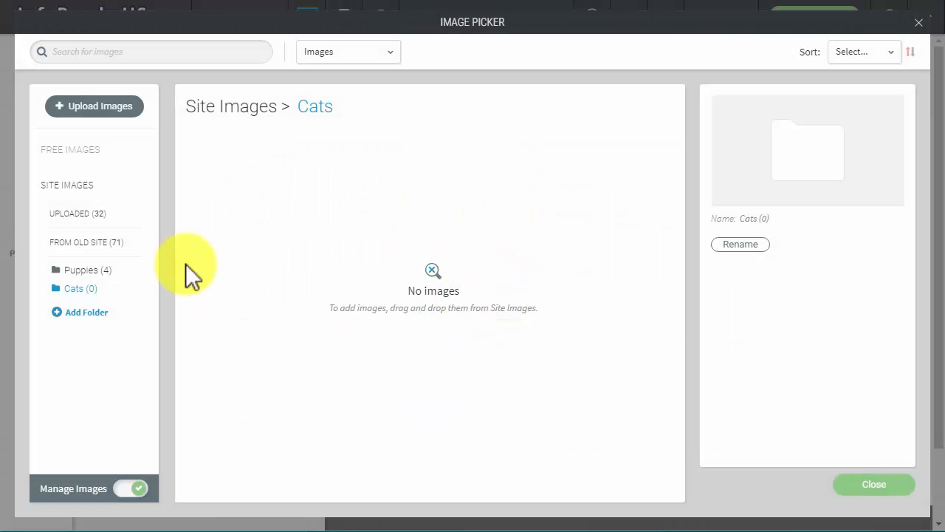
Open the Puppies folder and review the deletion prompt for it, dismissing the prompt without deleting anything.
click(95, 270)
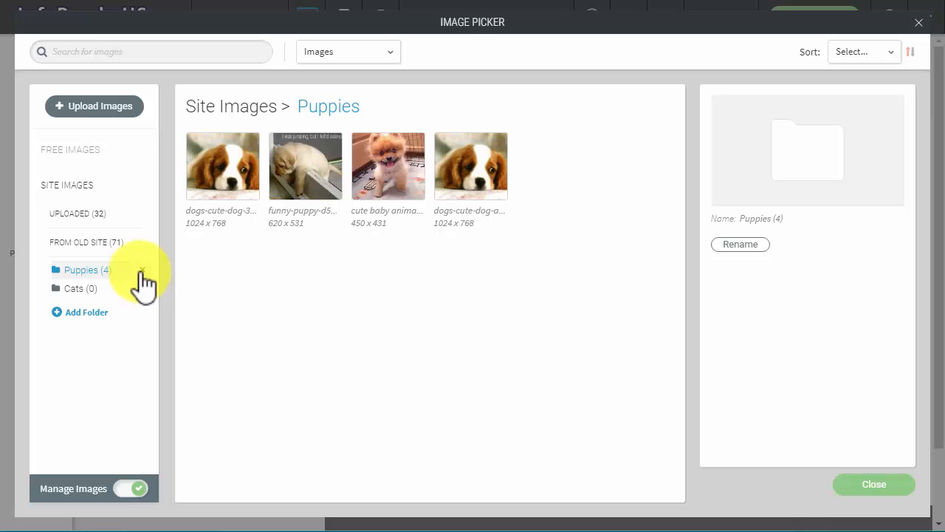
click(141, 270)
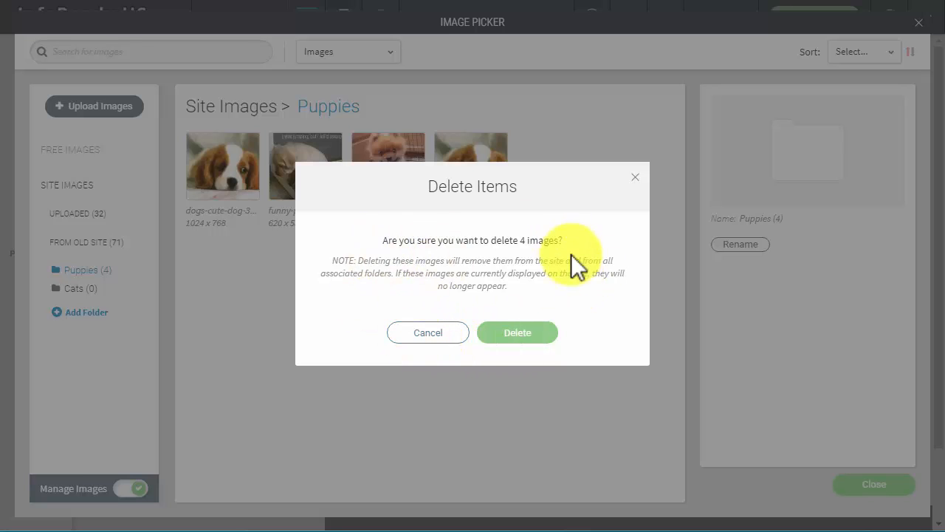
click(638, 181)
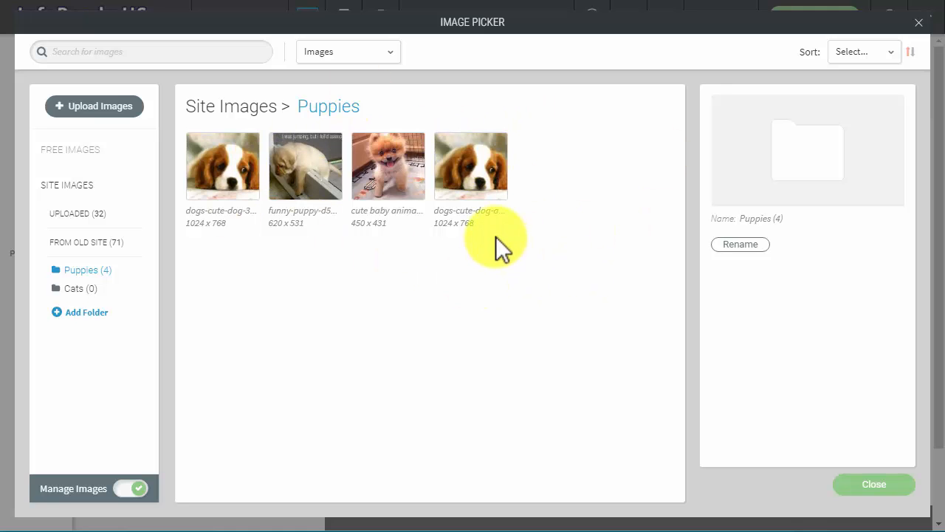
Select all four images in the Puppies folder and move them to Site Images.
click(235, 172)
click(316, 176)
click(405, 178)
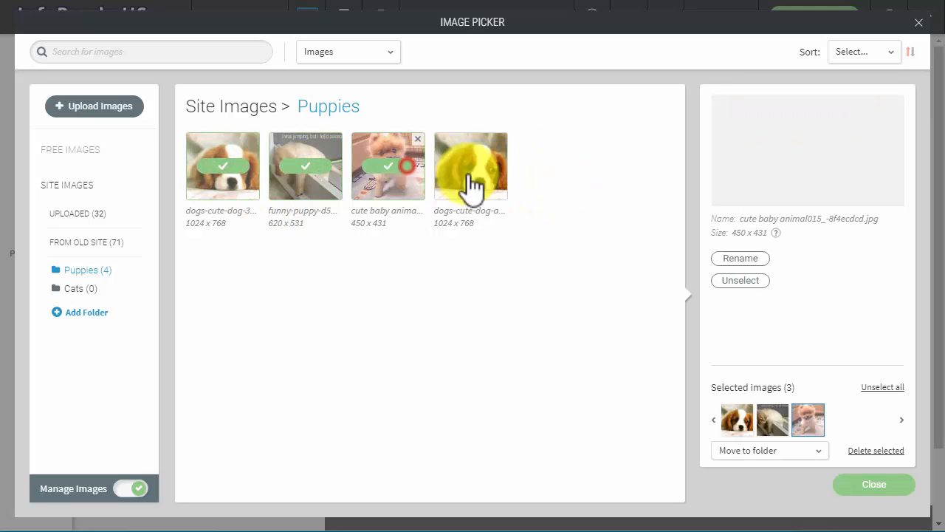
click(471, 167)
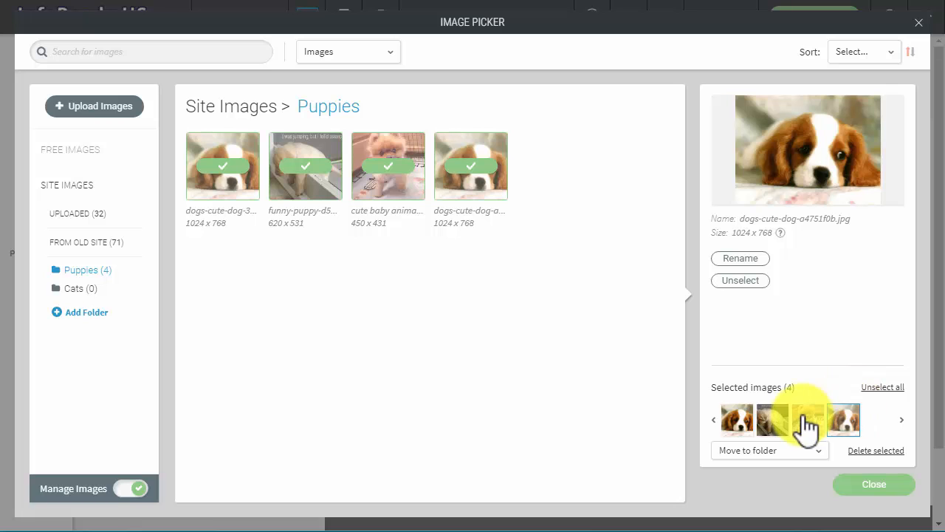
click(761, 451)
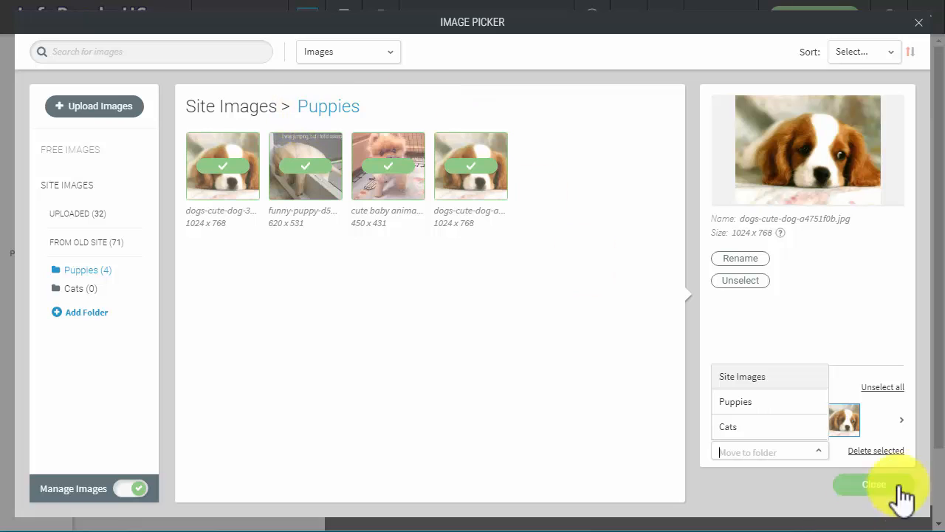
click(756, 379)
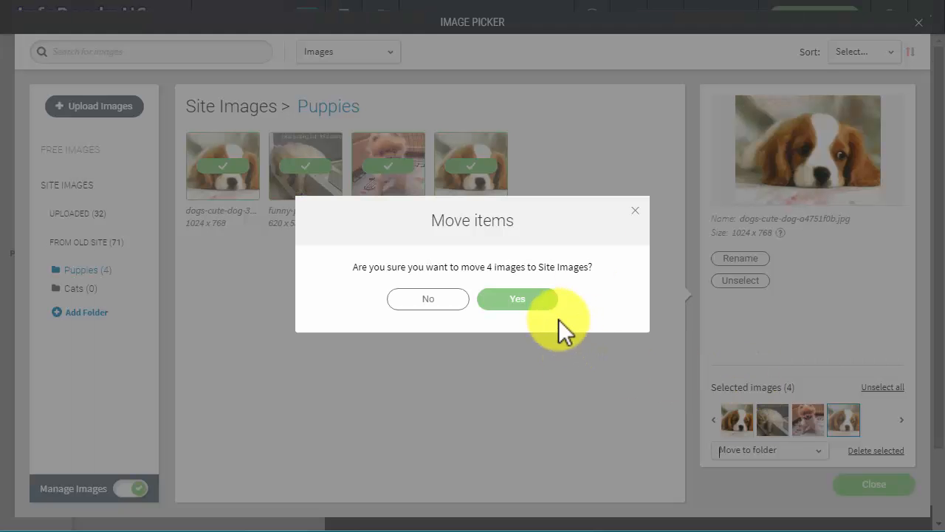
click(521, 300)
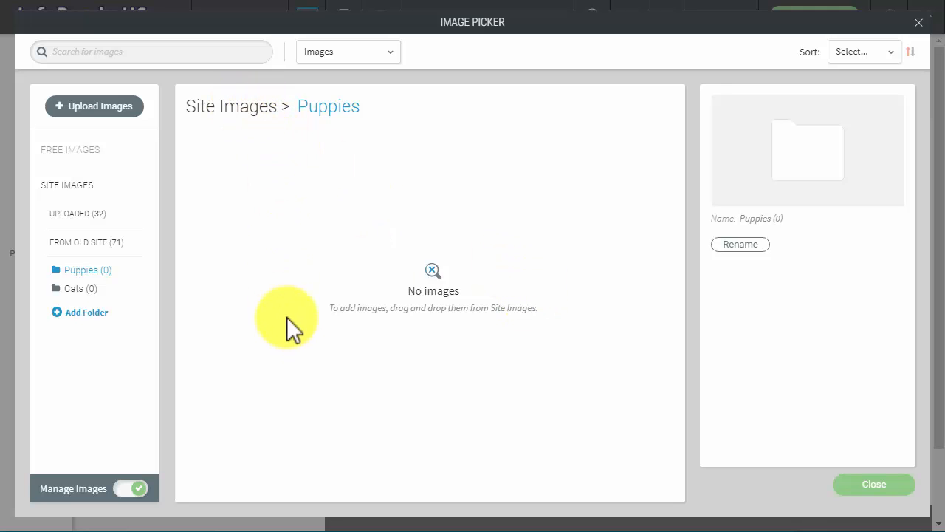
Delete the empty Puppies folder from the site images, and close the image picker and content library.
mouse_move(67, 268)
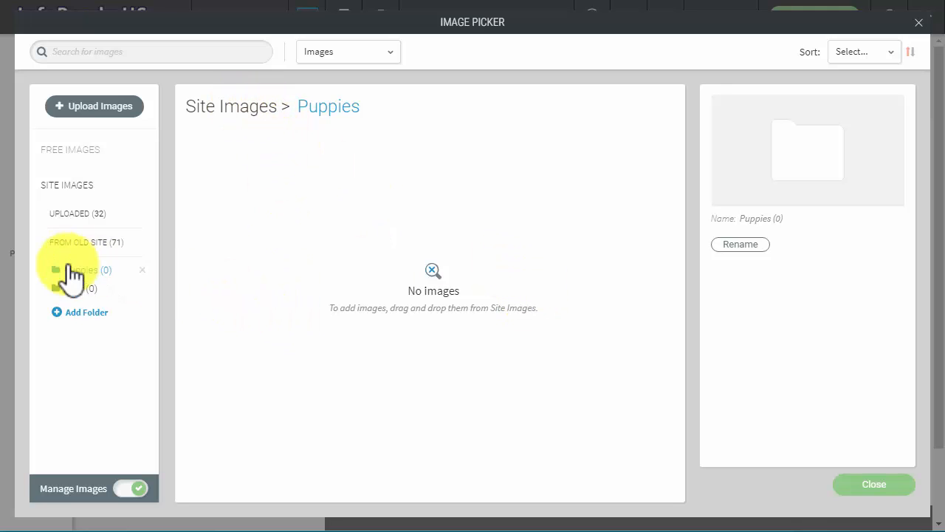
click(144, 270)
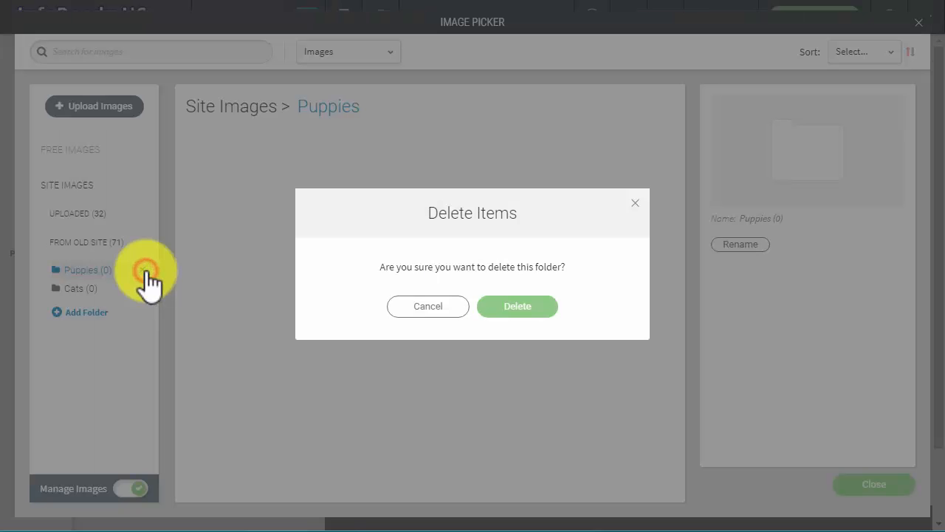
click(383, 271)
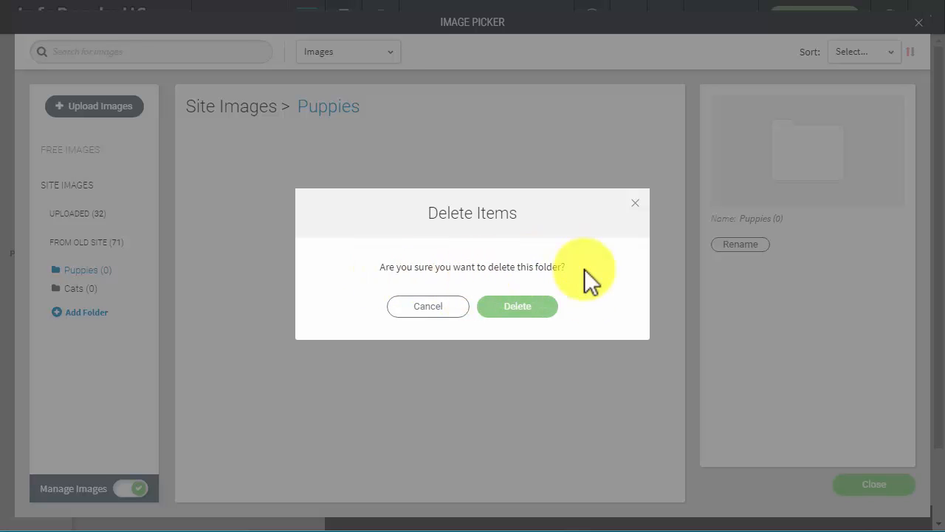
click(517, 309)
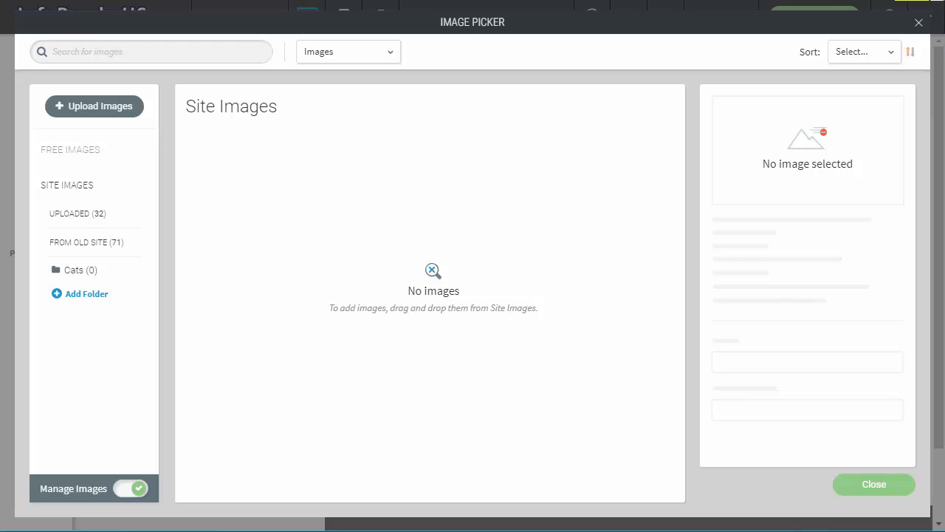
click(920, 33)
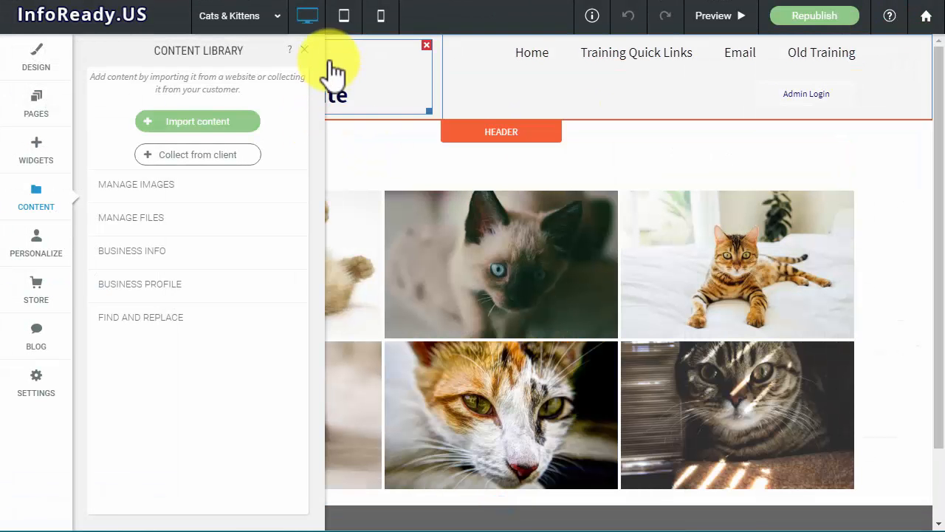
click(304, 49)
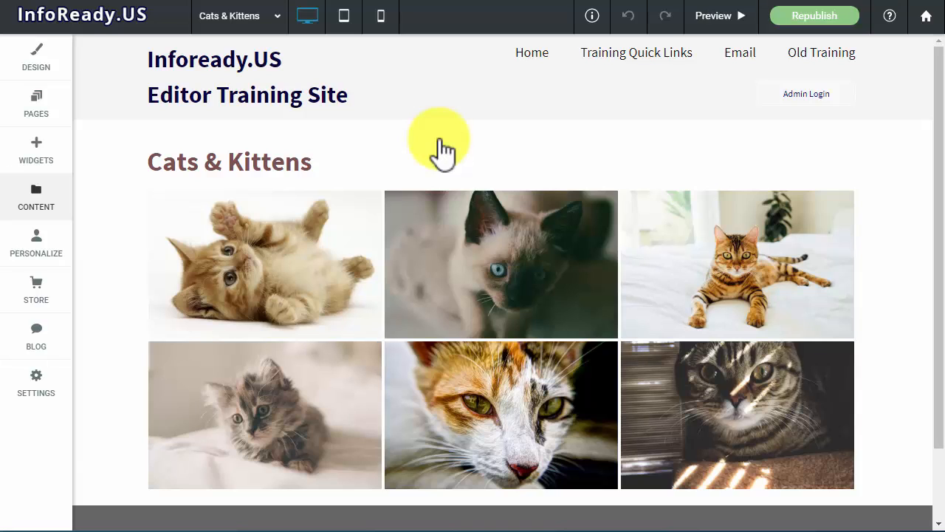
Reopen the site's image manager and start an image upload from the computer.
click(36, 197)
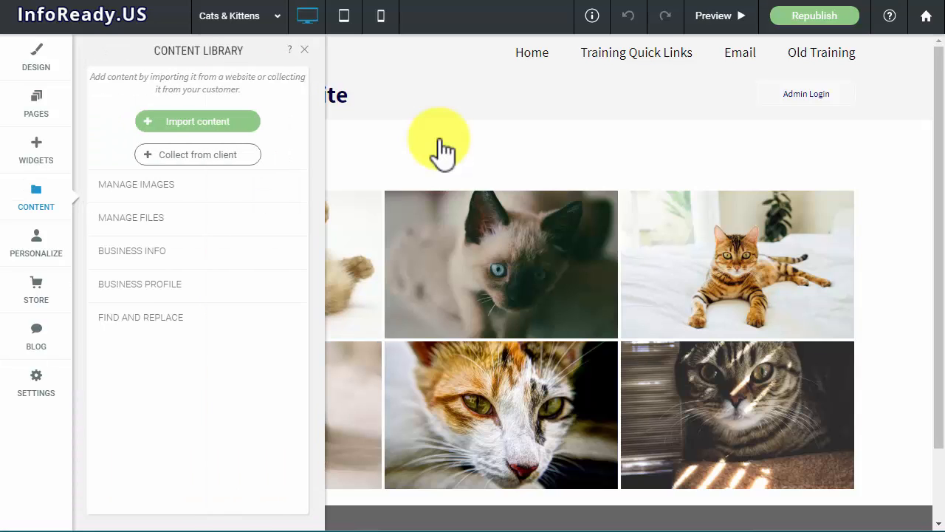
click(133, 183)
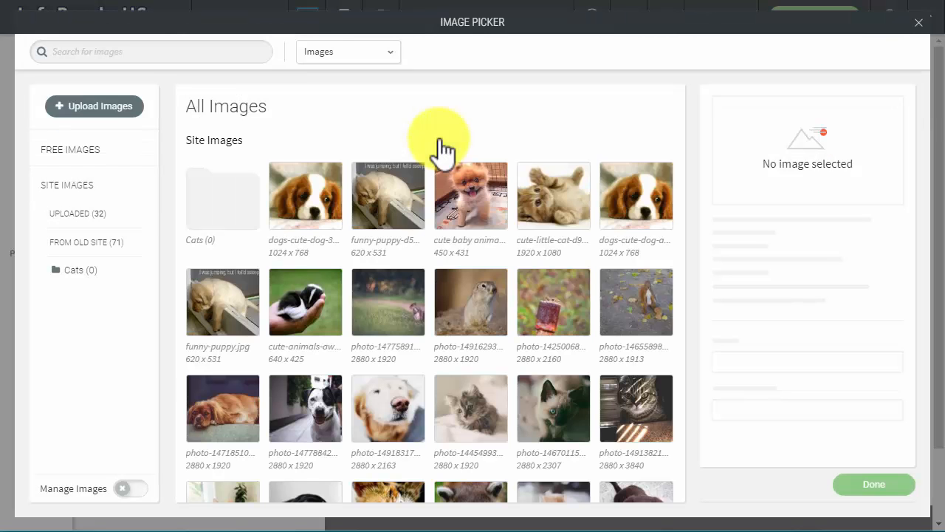
click(95, 106)
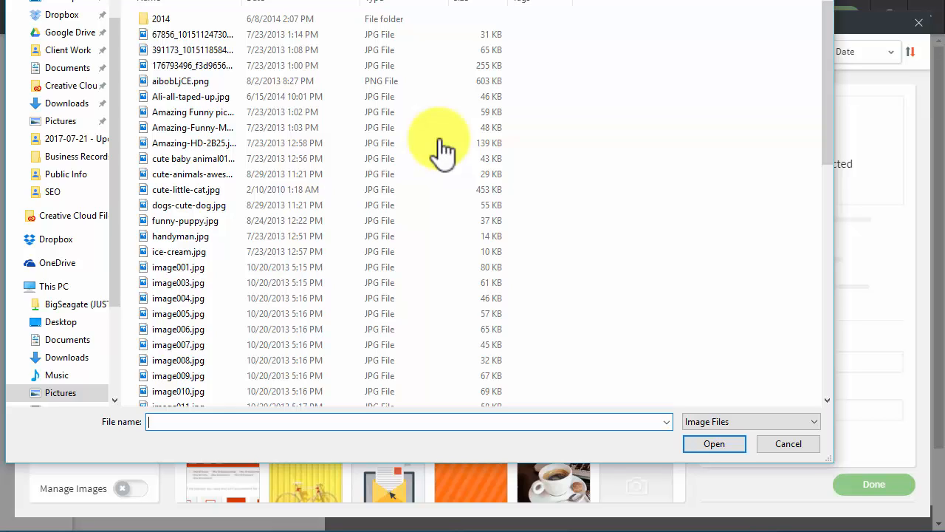
scroll(59, 148, up, 1)
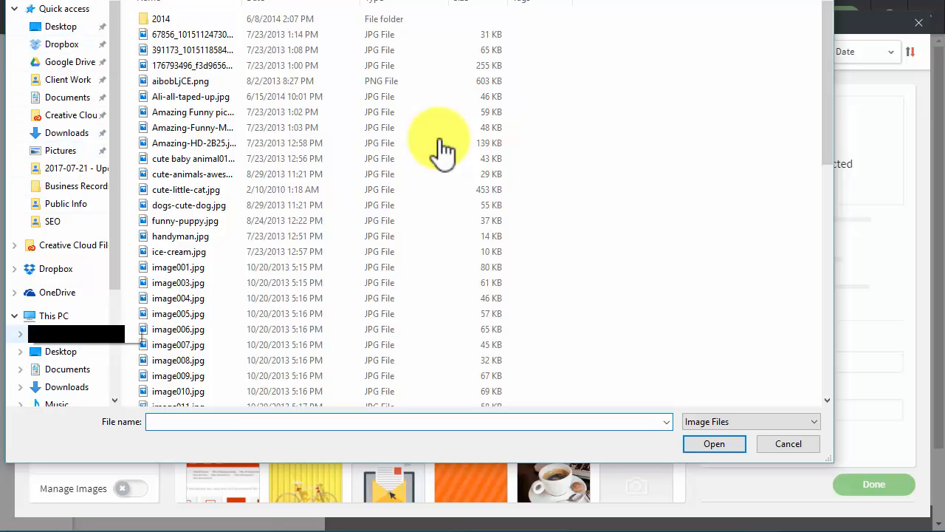
scroll(59, 268, down, 2)
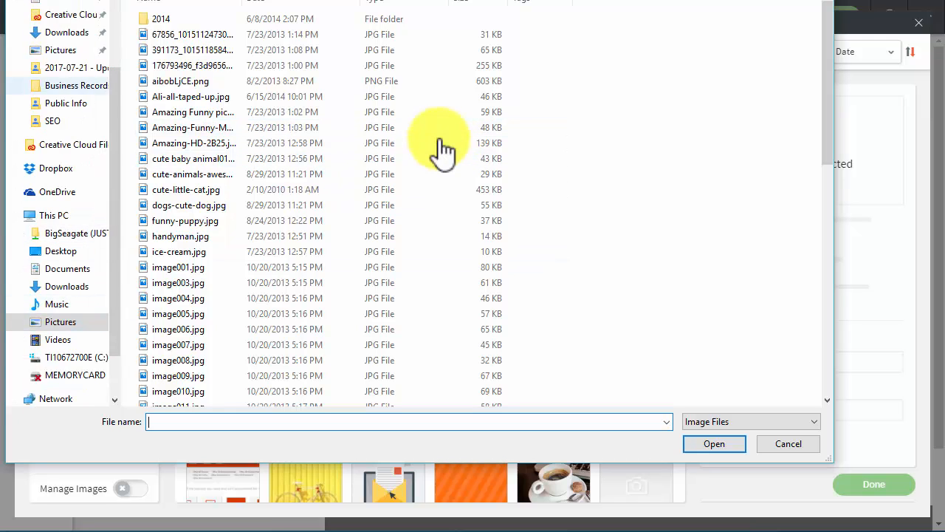
scroll(67, 97, up, 2)
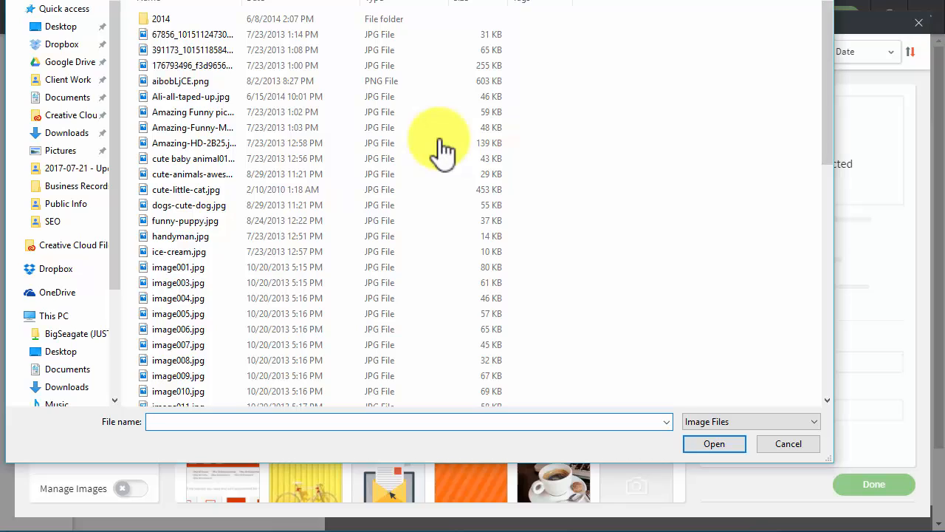
drag(535, 0, 524, 0)
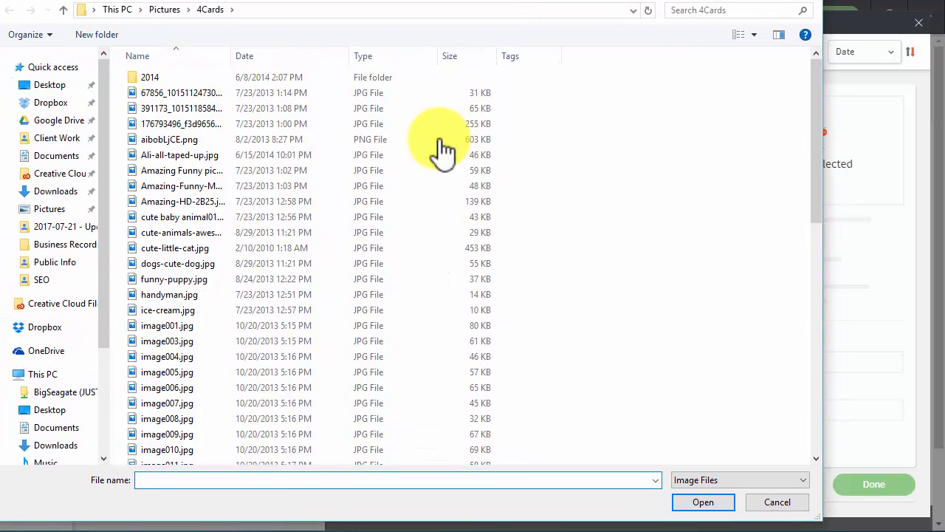
Display the files in the 4Cards folder as image thumbnails, with the whole file selection window in view.
click(754, 34)
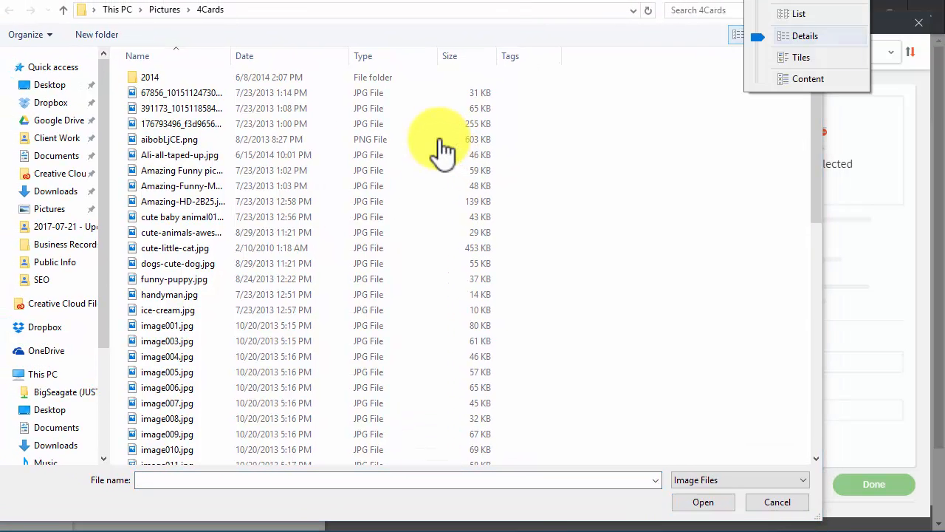
click(799, 13)
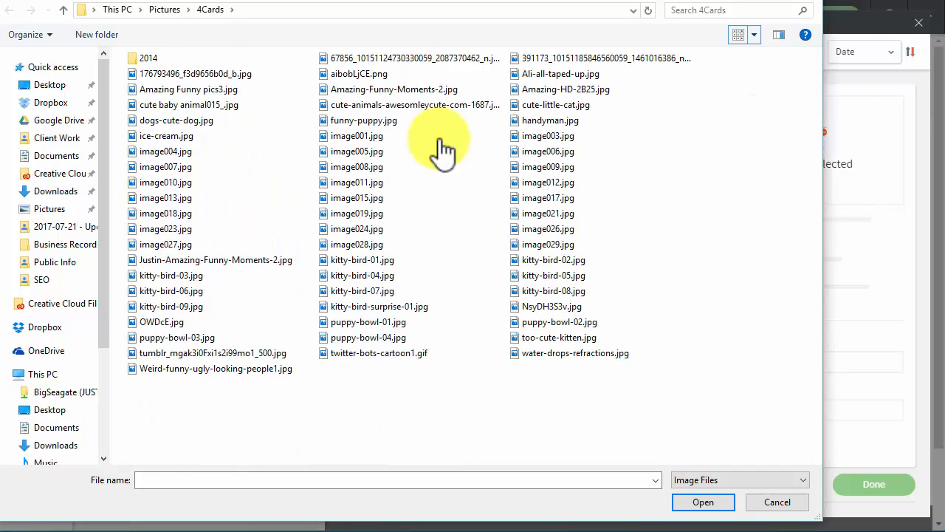
click(754, 35)
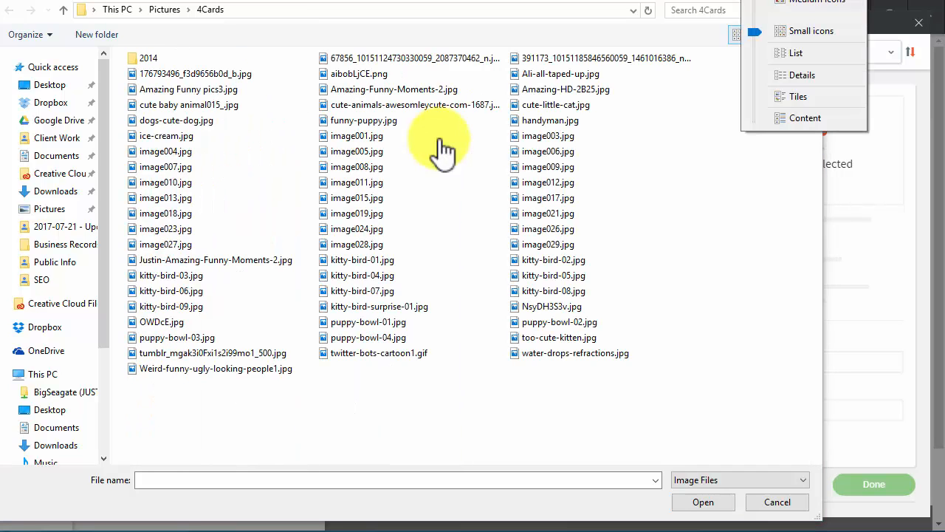
click(812, 2)
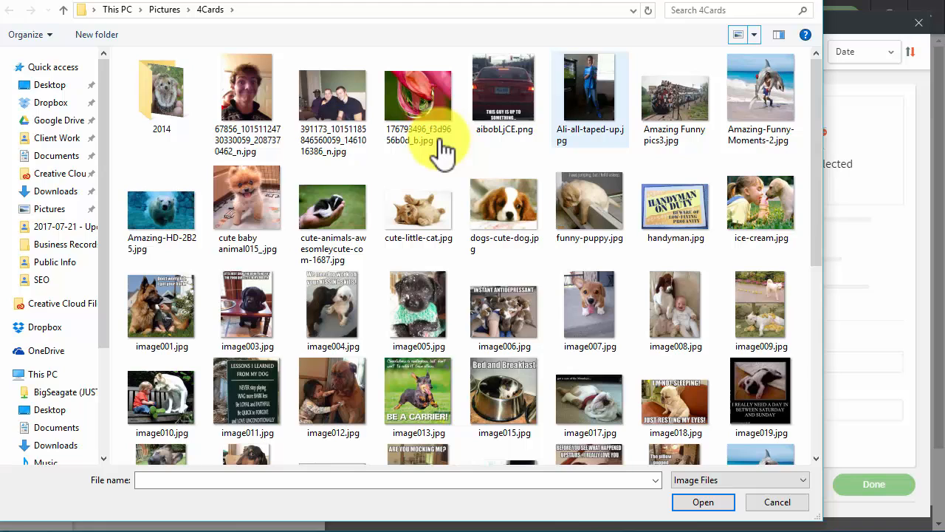
drag(438, 0, 455, 0)
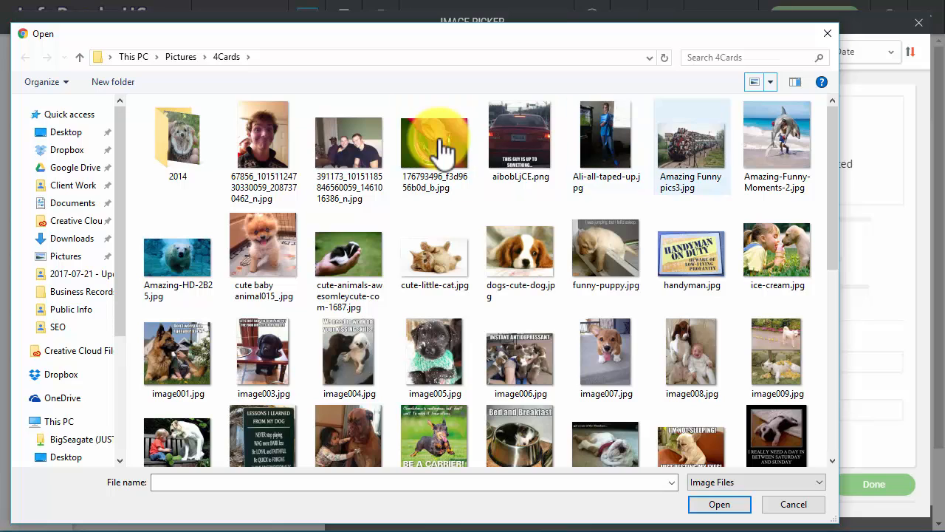
Select the non-adjacent files image012.jpg, image015.jpg, image017.jpg, image018.jpg and image027.jpg together for the upload.
scroll(442, 152, down, 5)
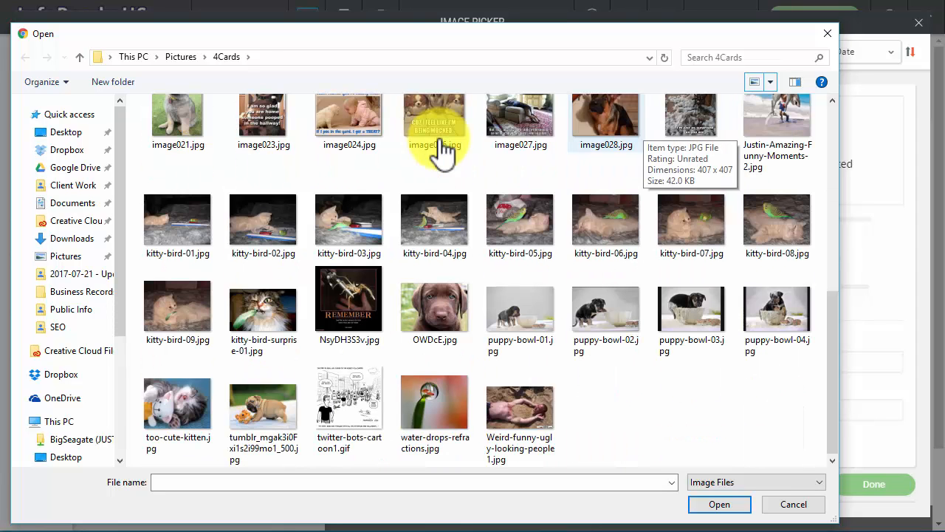
scroll(441, 151, up, 3)
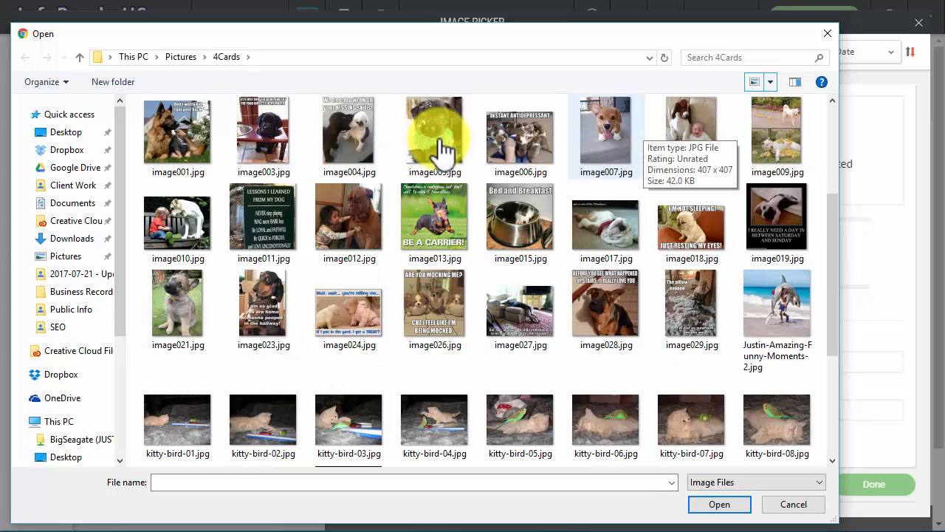
scroll(442, 152, up, 3)
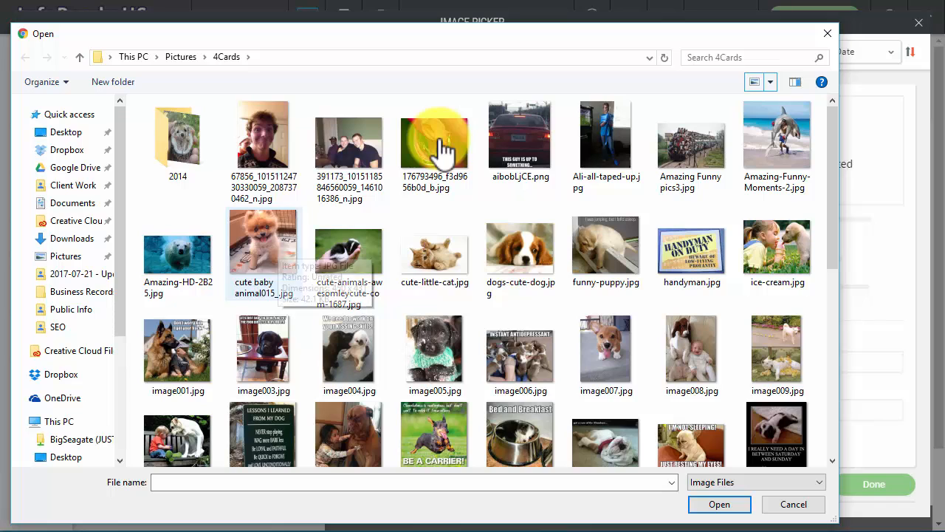
scroll(443, 151, down, 3)
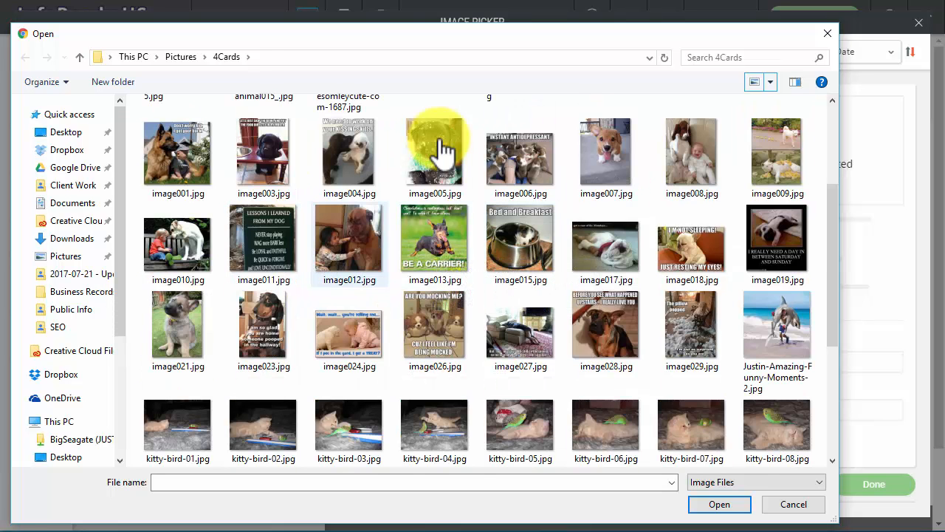
click(369, 251)
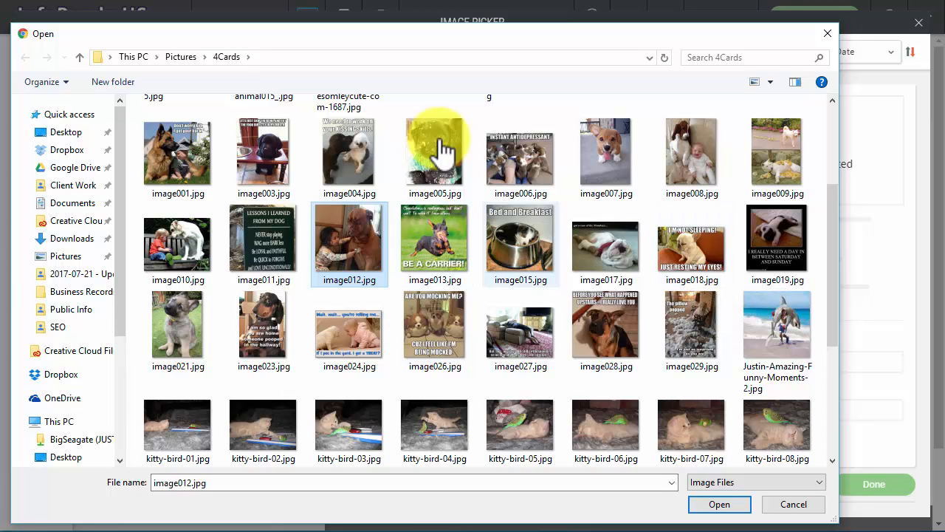
ctrl+click(520, 240)
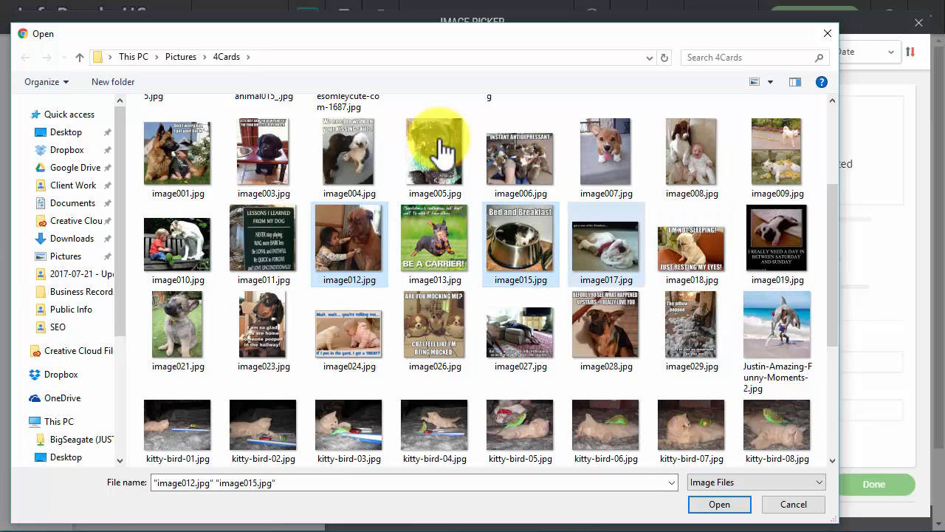
ctrl+click(605, 244)
ctrl+click(691, 243)
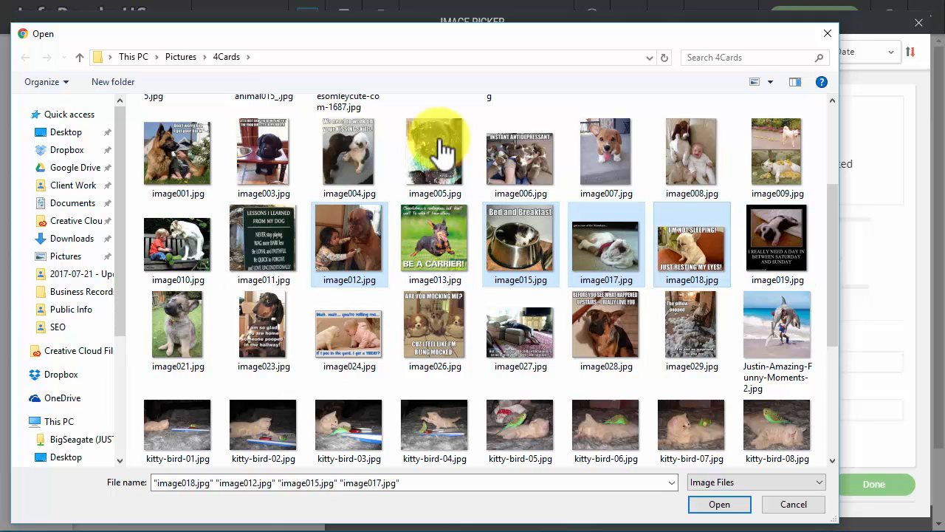
ctrl+click(521, 332)
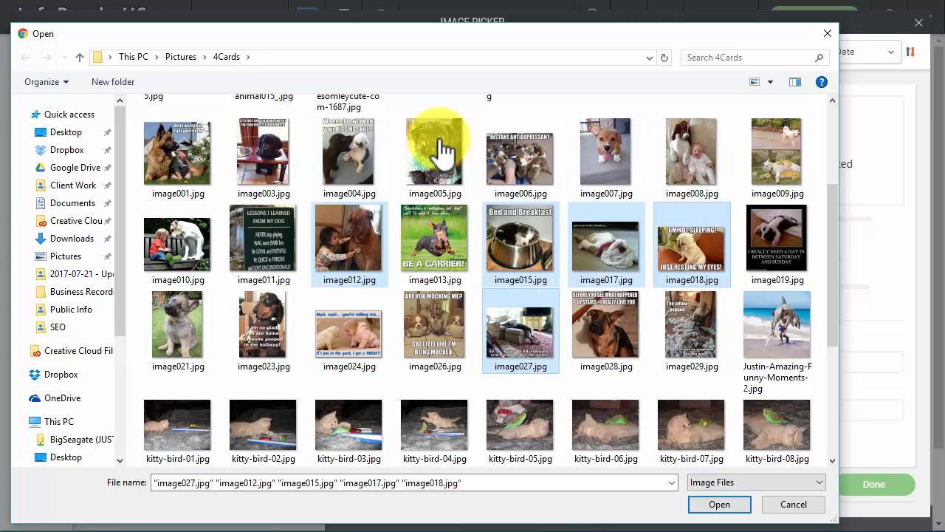
Replace the file selection with image012.jpg, image013.jpg, image015.jpg and image017.jpg.
click(435, 242)
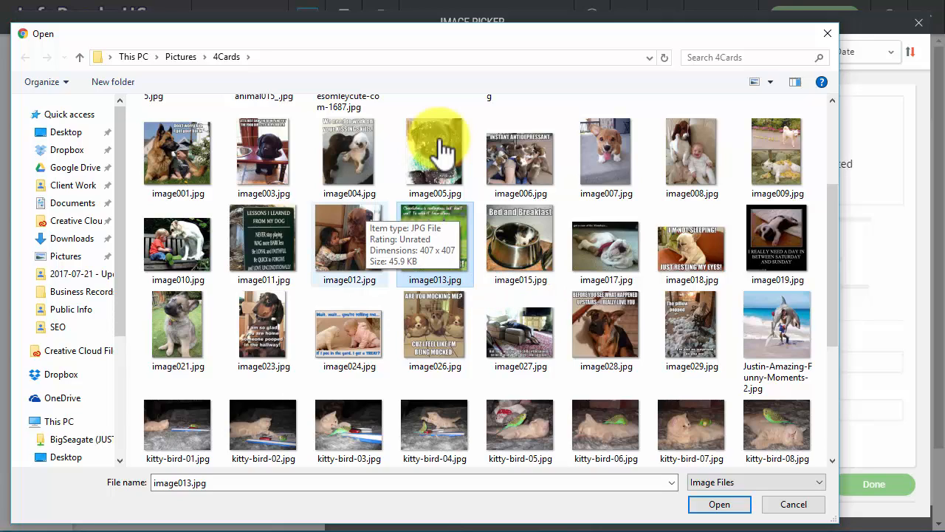
ctrl+click(354, 237)
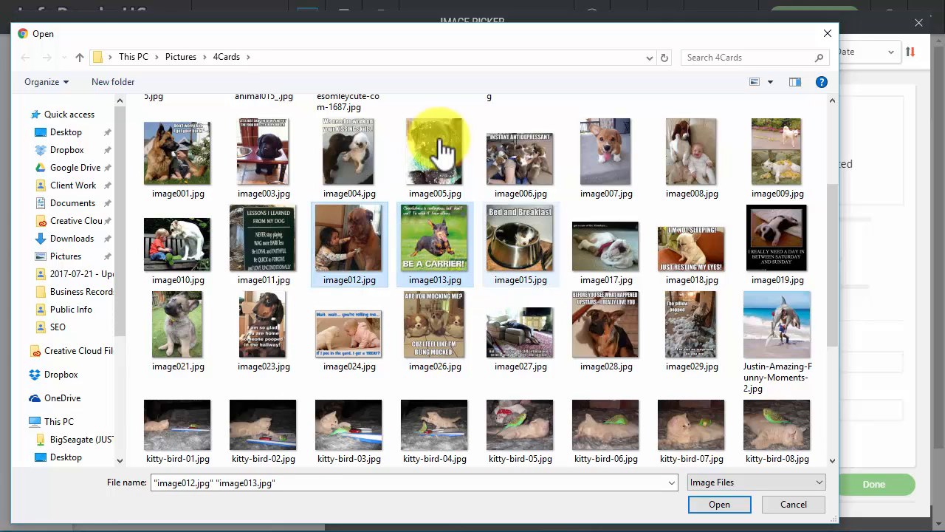
ctrl+click(521, 240)
ctrl+click(605, 244)
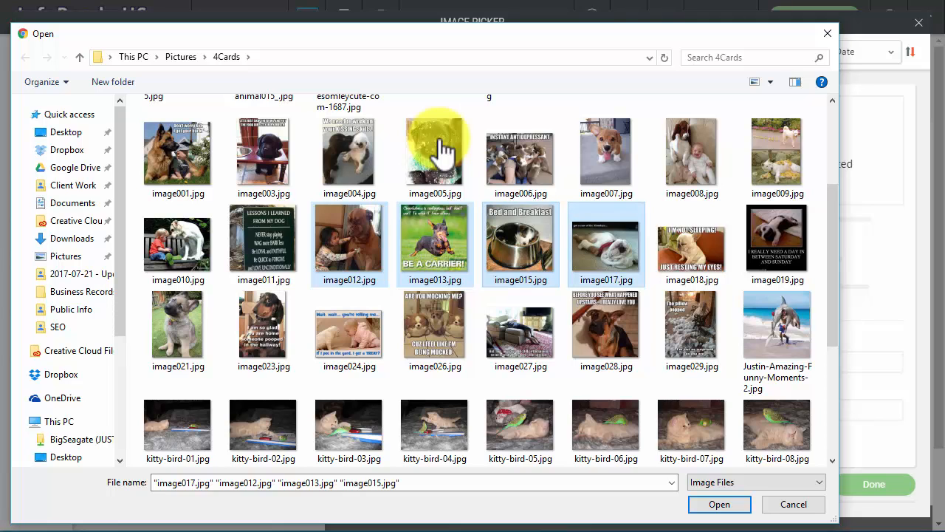
Select the continuous range of files from image004.jpg through image013.jpg.
click(349, 155)
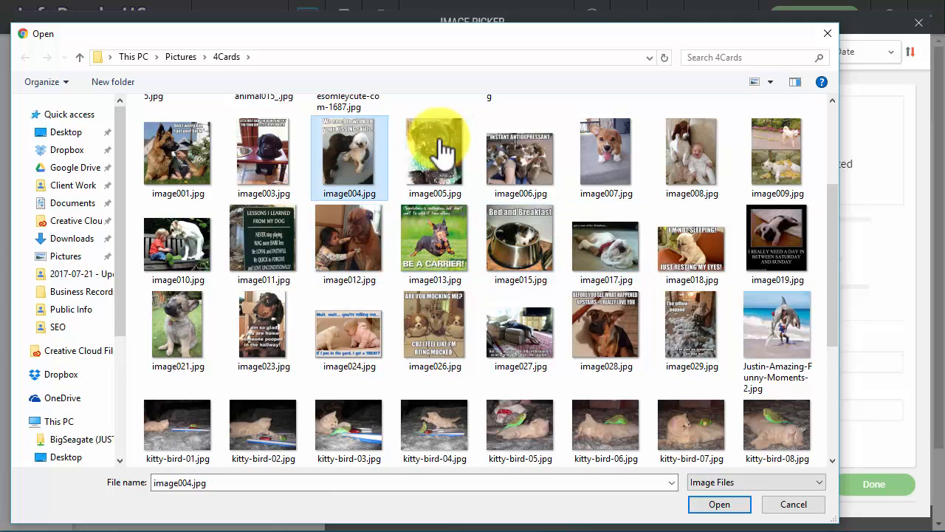
scroll(441, 142, down, 3)
scroll(441, 142, up, 6)
scroll(441, 142, down, 3)
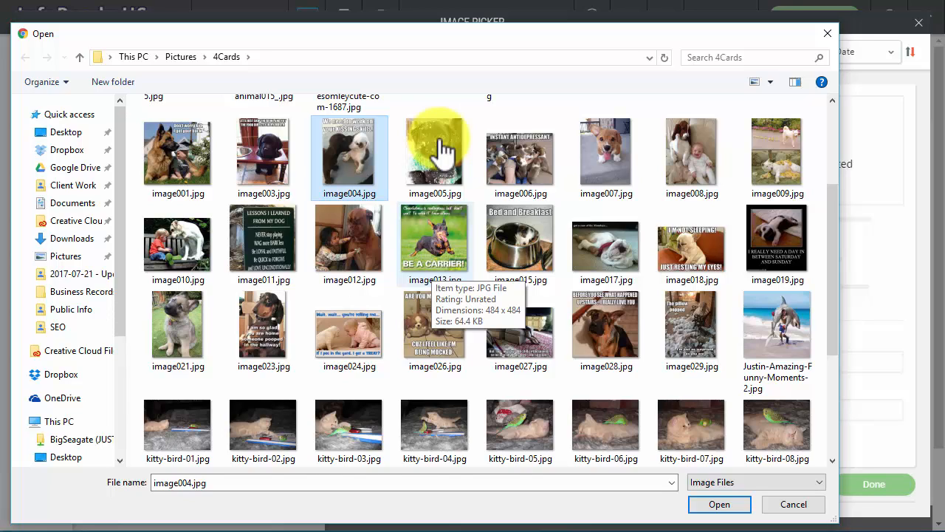
shift+click(434, 253)
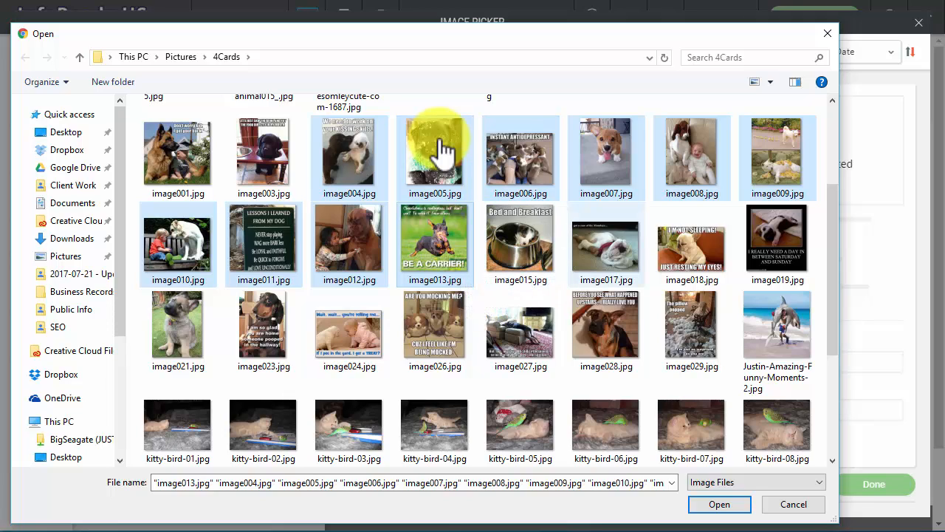
Replace the file selection with image012.jpg, image013.jpg, image017.jpg and image018.jpg, and upload these four files.
click(606, 244)
click(692, 244)
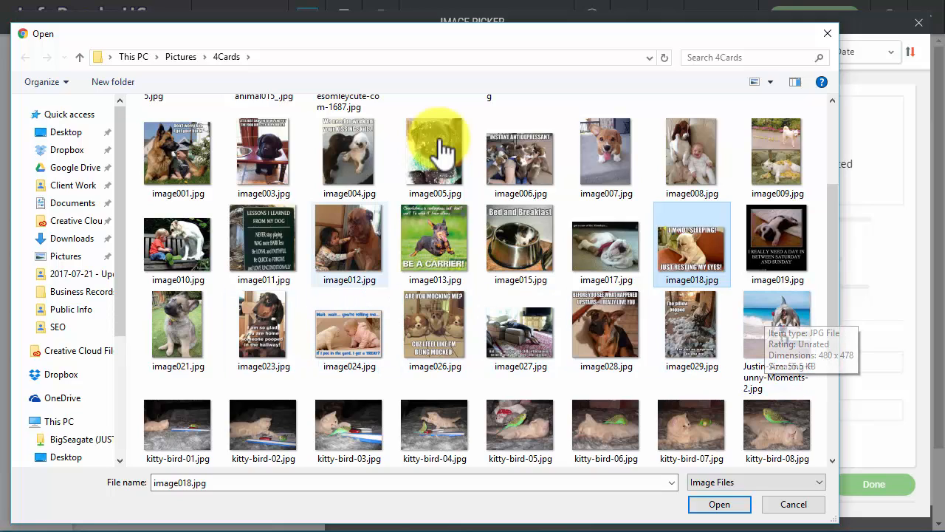
click(349, 244)
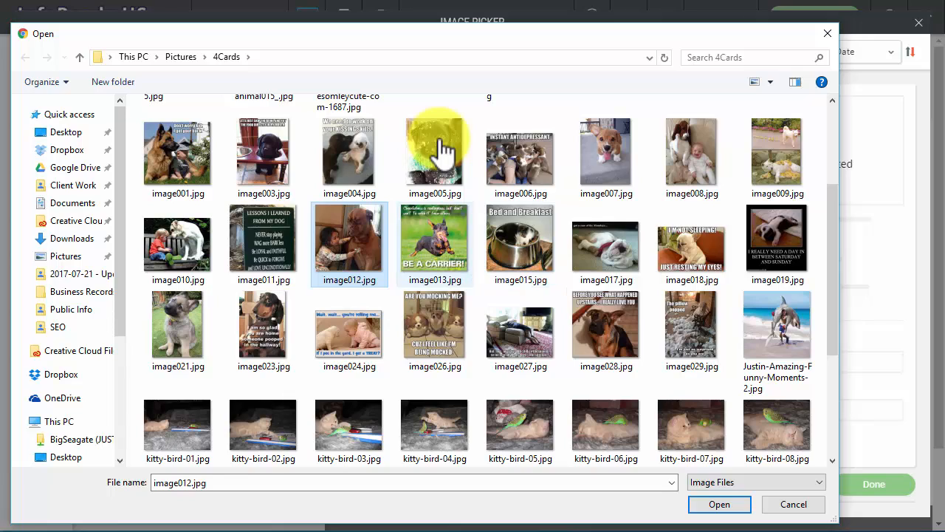
ctrl+click(435, 244)
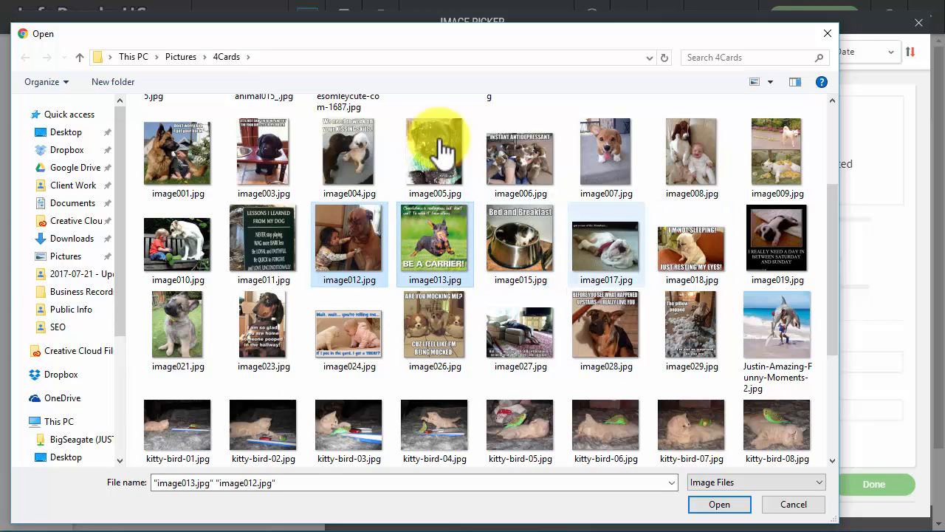
ctrl+click(605, 244)
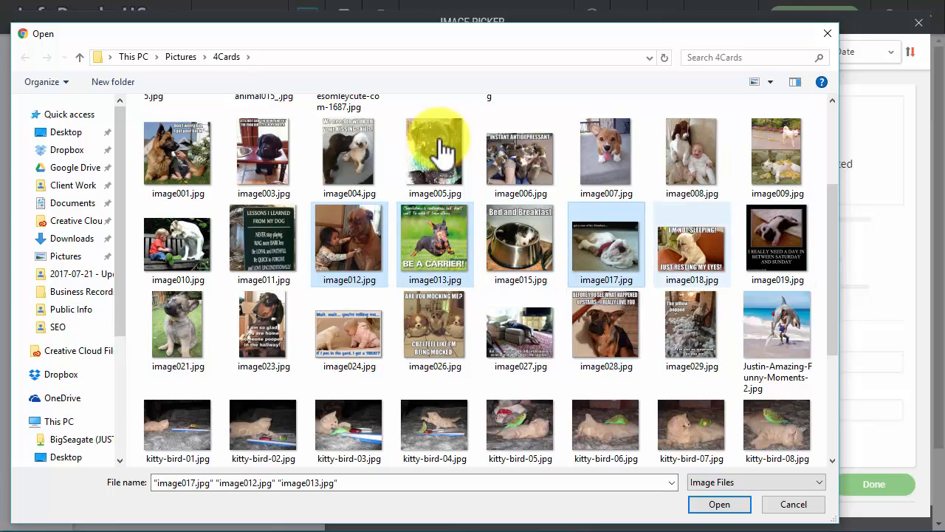
ctrl+click(691, 244)
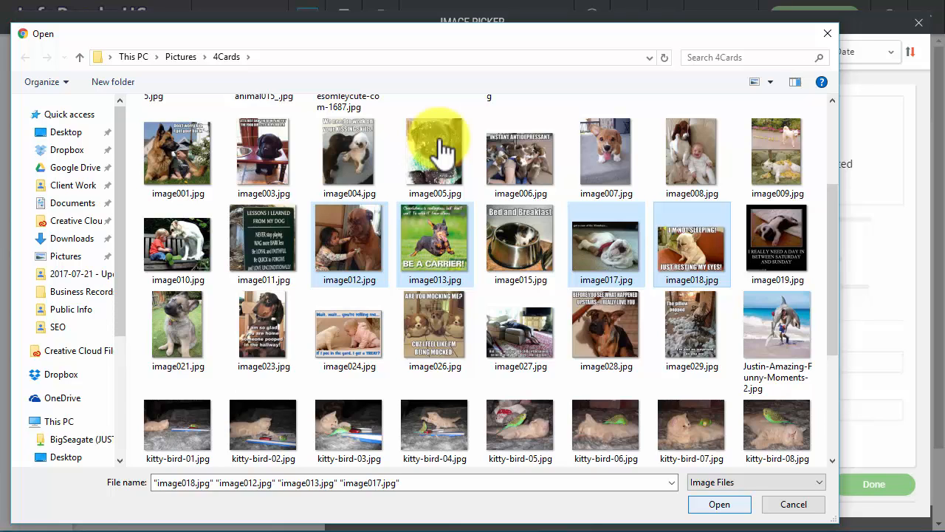
click(719, 504)
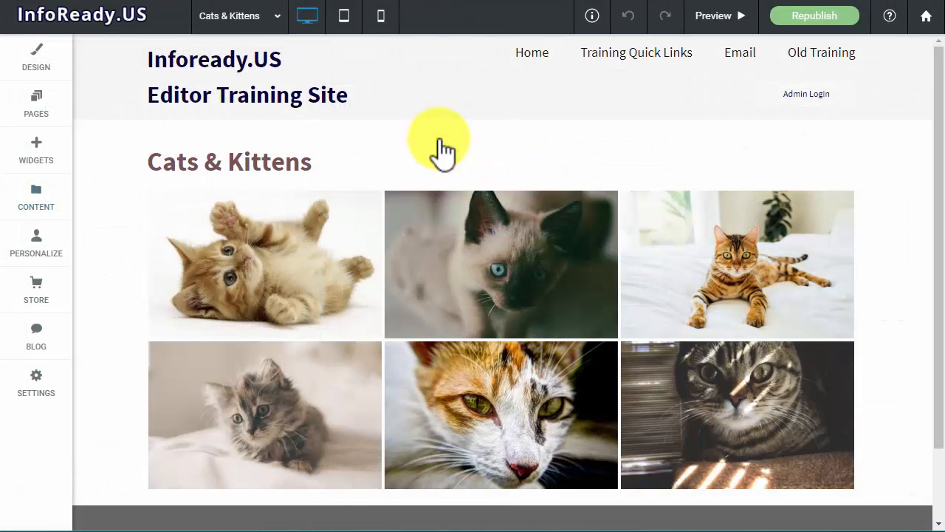
Open the content settings of the Cats & Kittens photo gallery and leave the full image picker for its quick view.
click(264, 264)
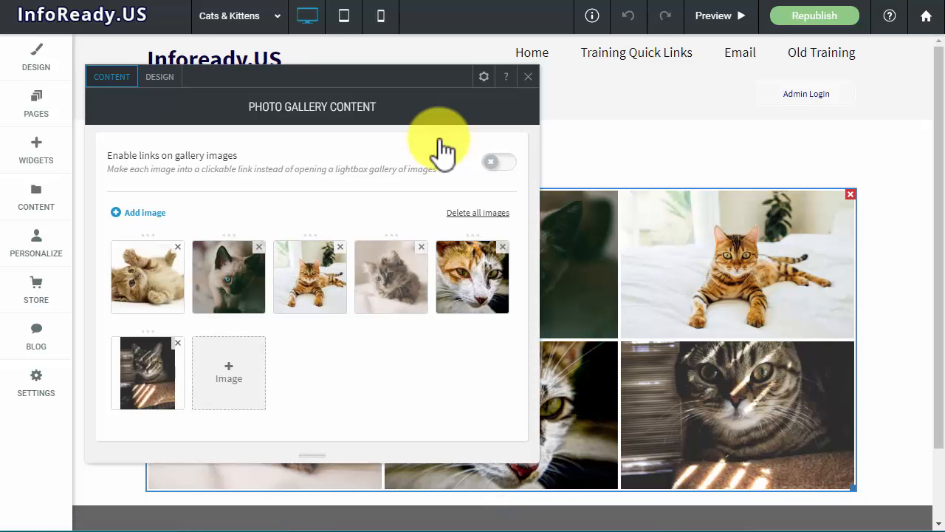
key(Escape)
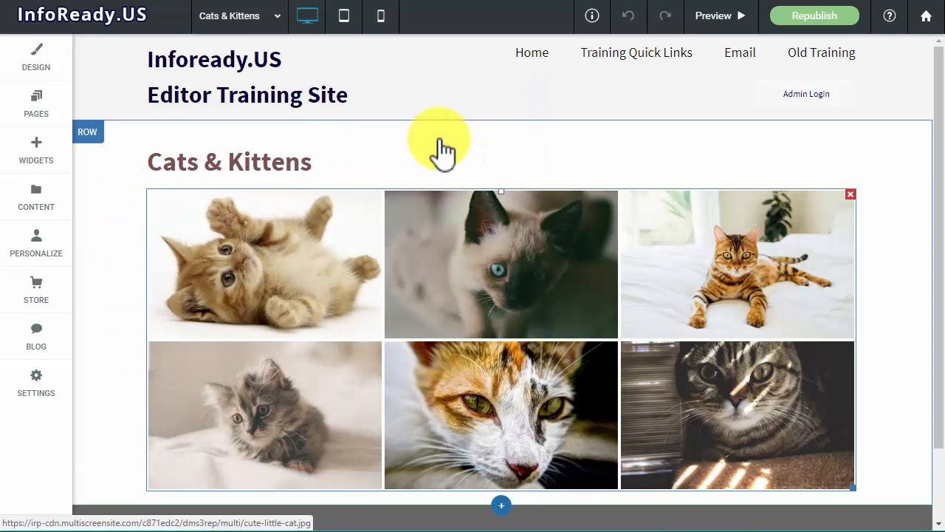
click(265, 264)
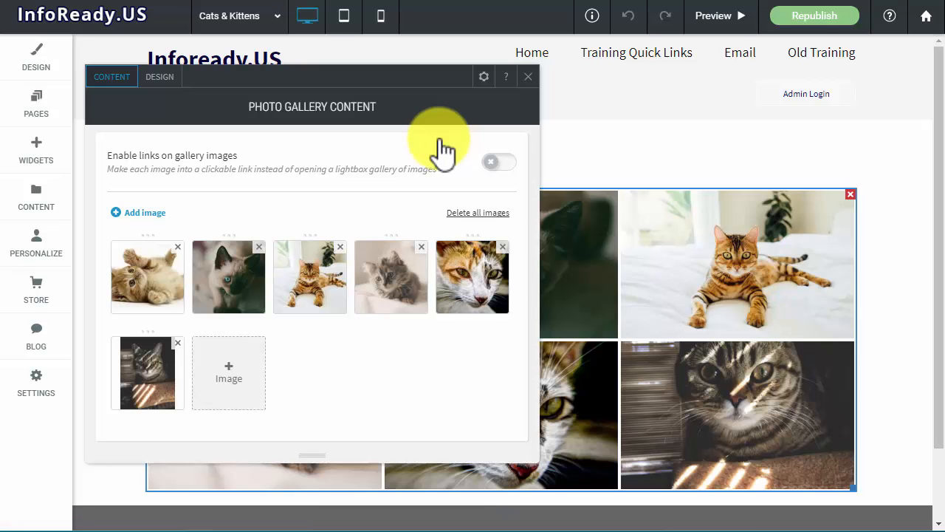
key(Escape)
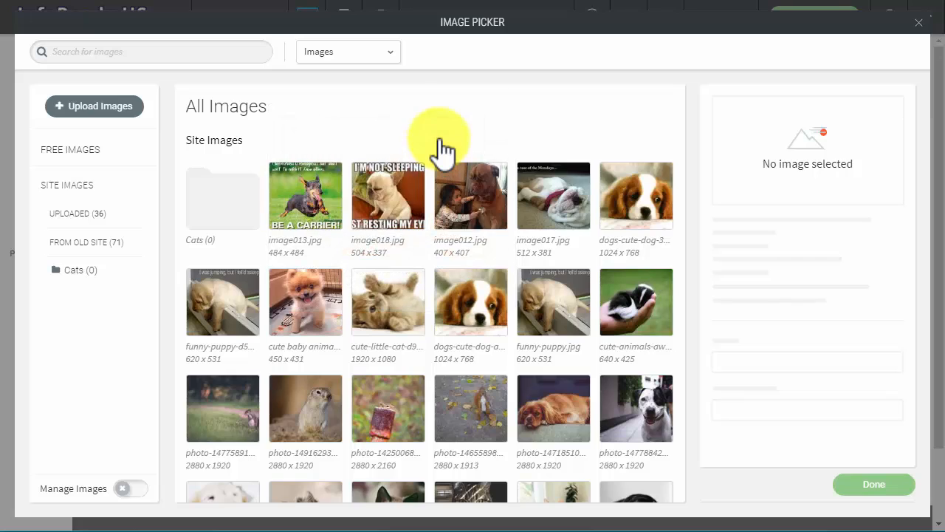
key(Escape)
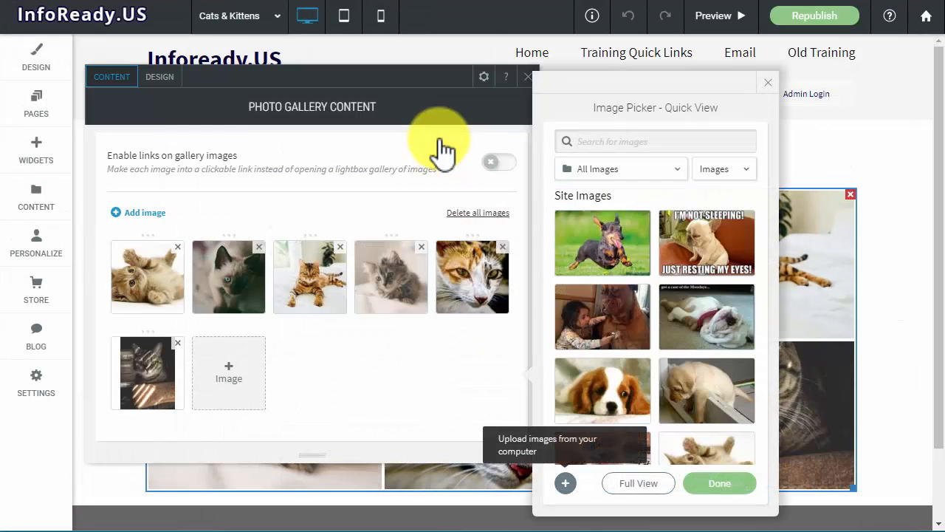
Upload funny-puppy.jpg and ice-cream.jpg together from the 4Cards folder through the image picker's quick view.
click(566, 483)
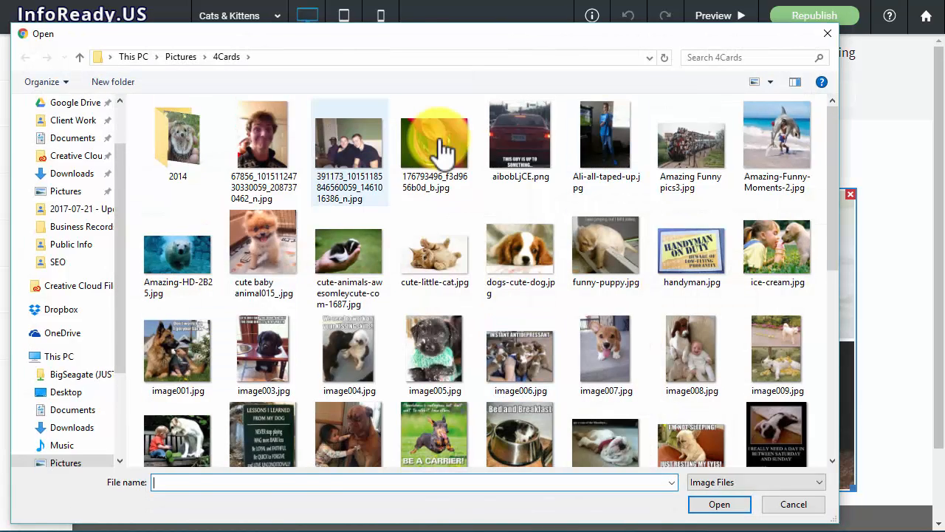
click(348, 148)
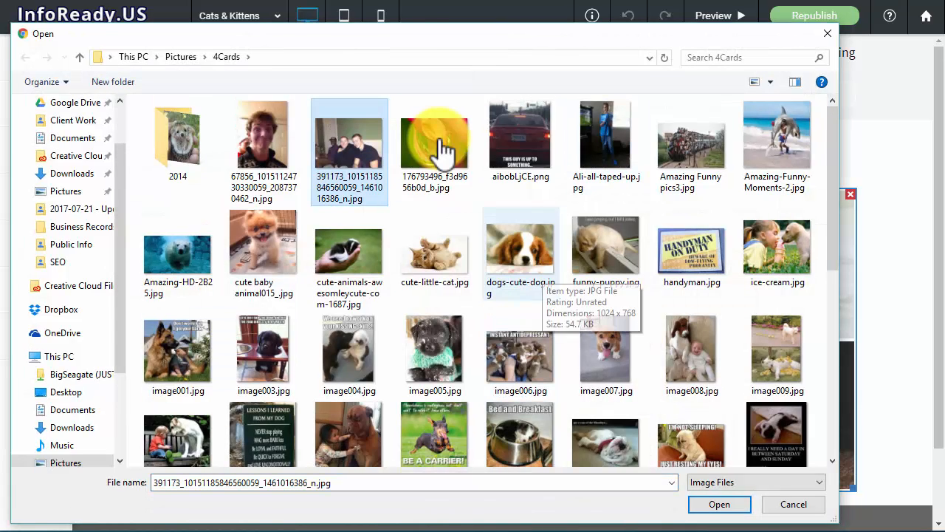
ctrl+click(434, 251)
ctrl+click(521, 251)
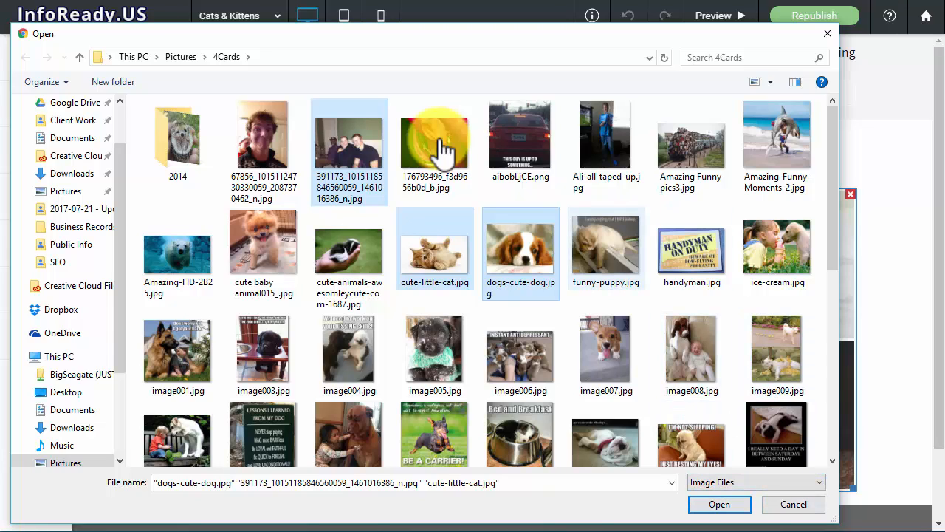
click(606, 252)
ctrl+click(777, 251)
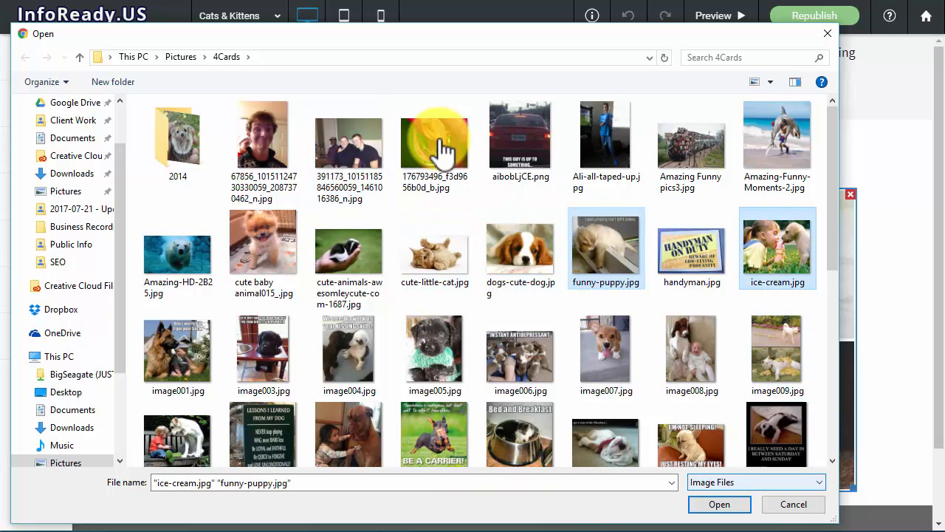
key(Return)
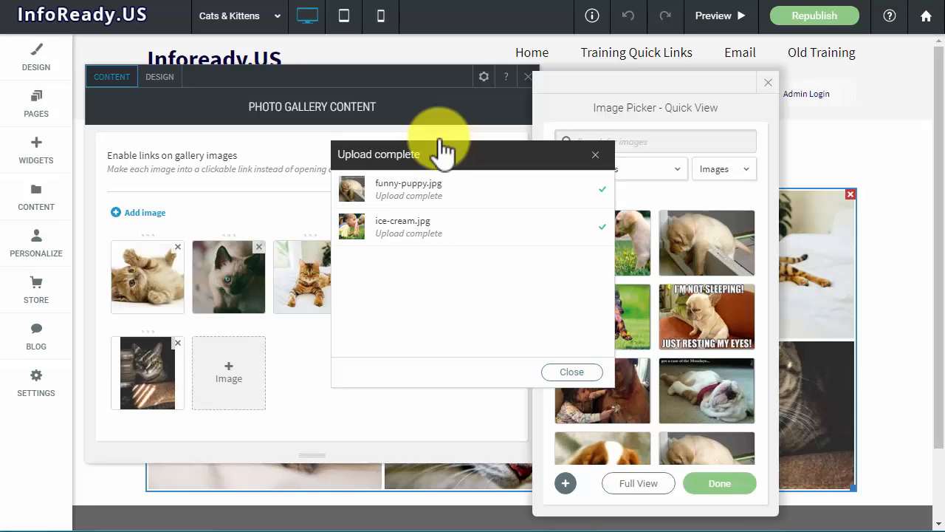
Upload the single file 176793496_f3d9656b0d_b.jpg from the 4Cards folder through the quick view.
click(565, 483)
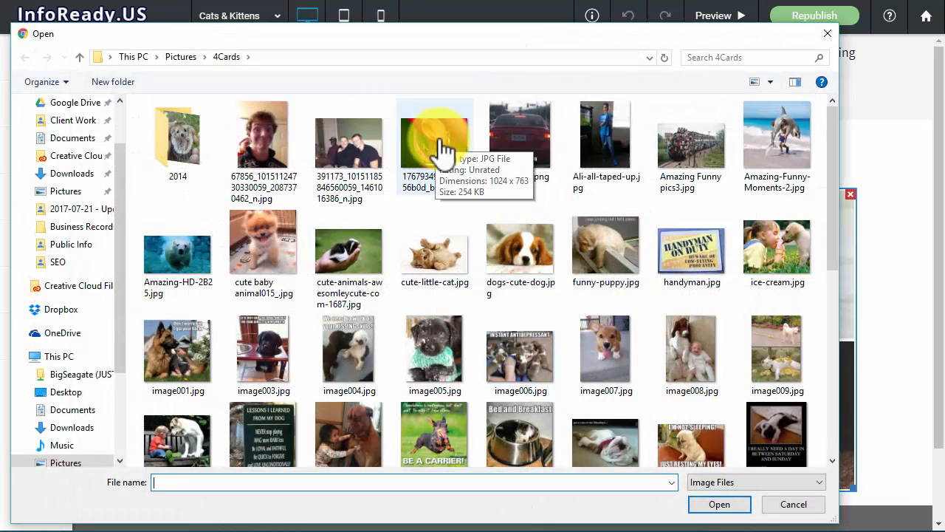
click(443, 151)
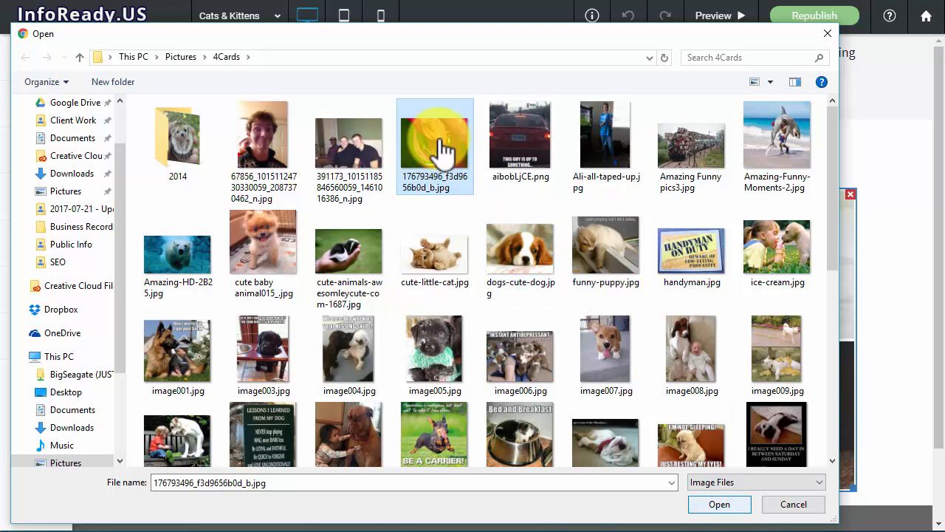
double_click(441, 150)
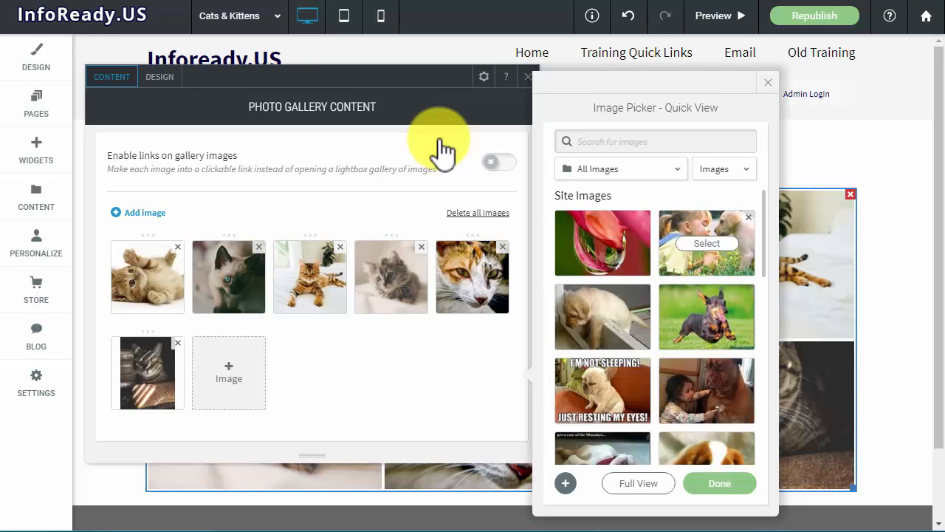
Pick the uploaded ice-cream and funny-puppy images for the gallery, and close the photo gallery settings.
click(707, 244)
click(602, 316)
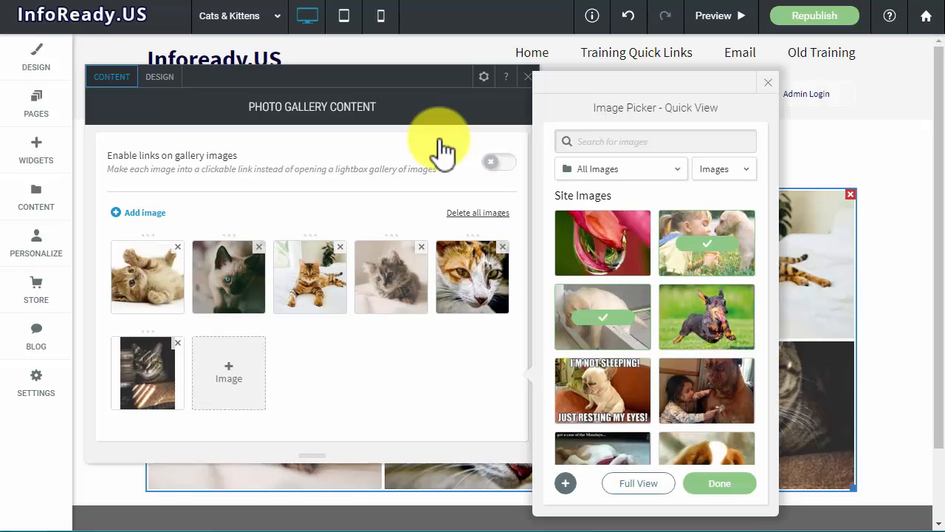
click(720, 483)
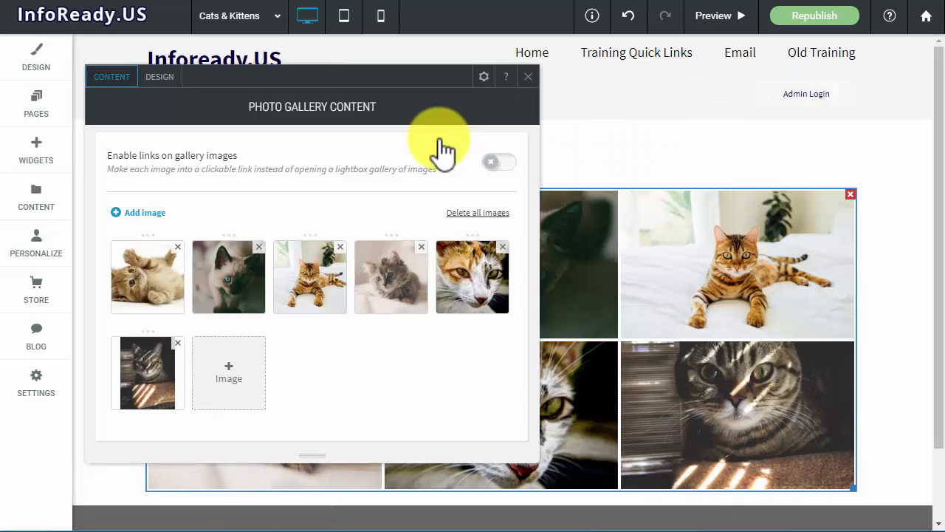
click(528, 77)
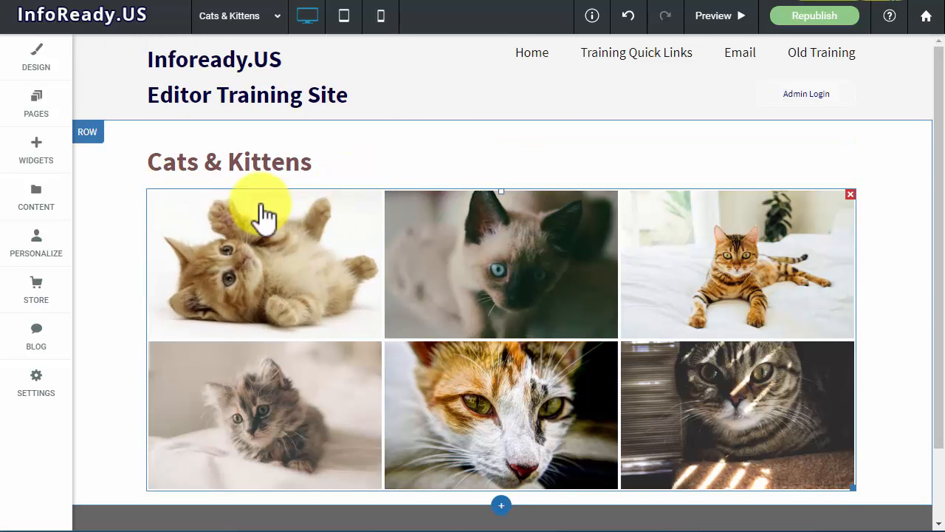
Open the site's image library from the content library and turn on image management.
click(43, 203)
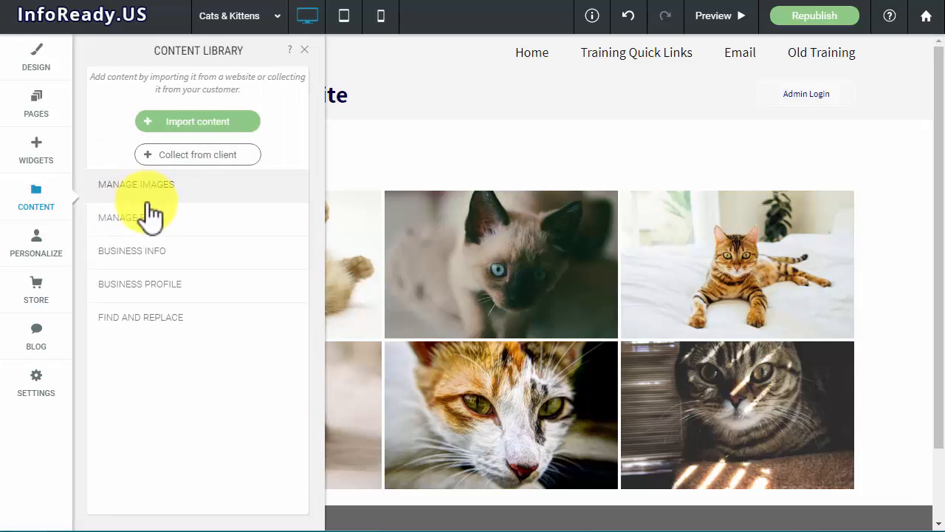
click(150, 187)
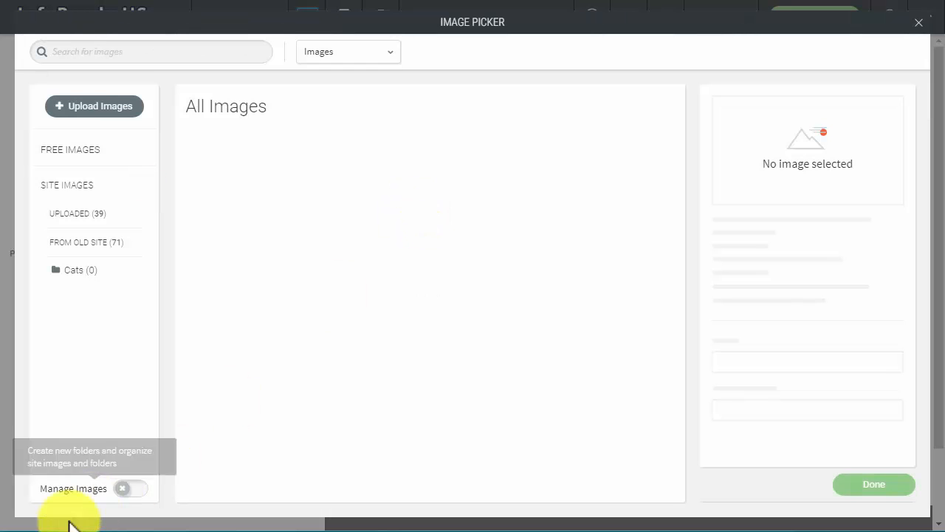
click(130, 491)
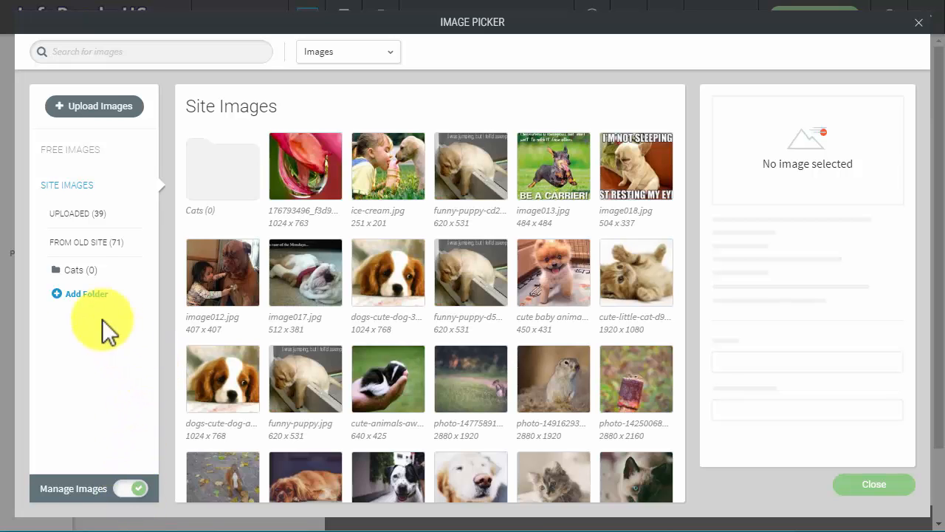
Add a new image folder named Funny to the site images.
click(74, 295)
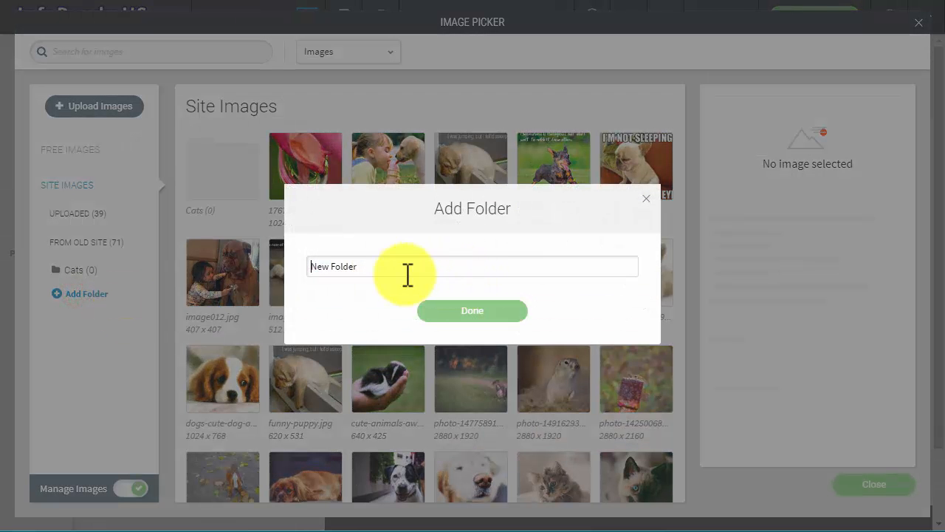
drag(398, 274, 99, 258)
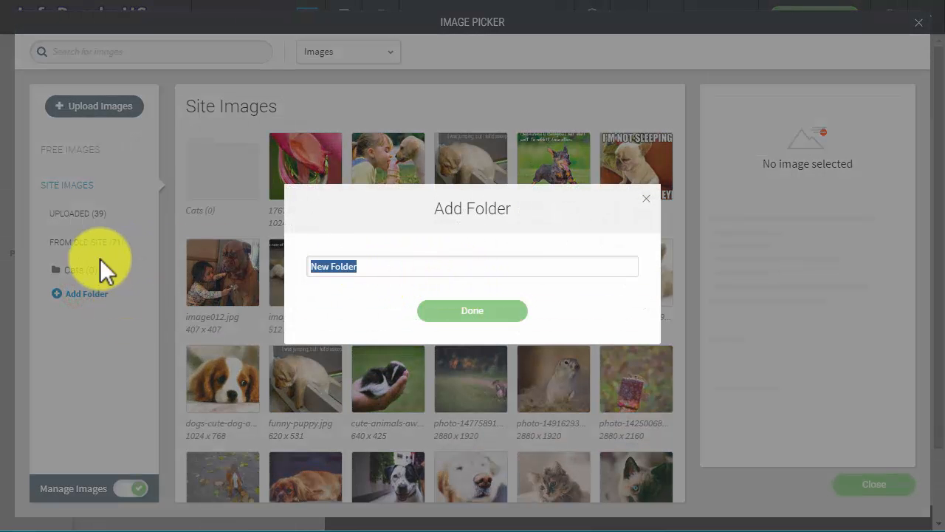
text(Funny)
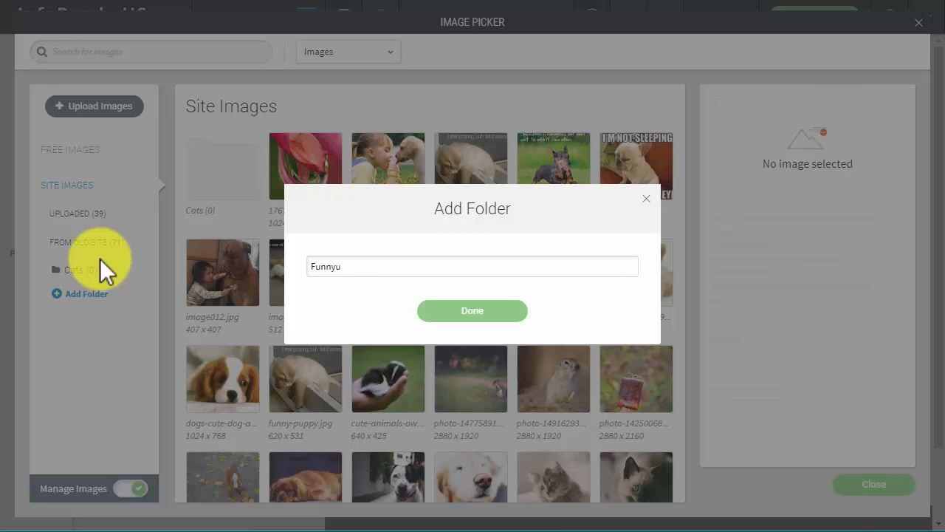
click(495, 316)
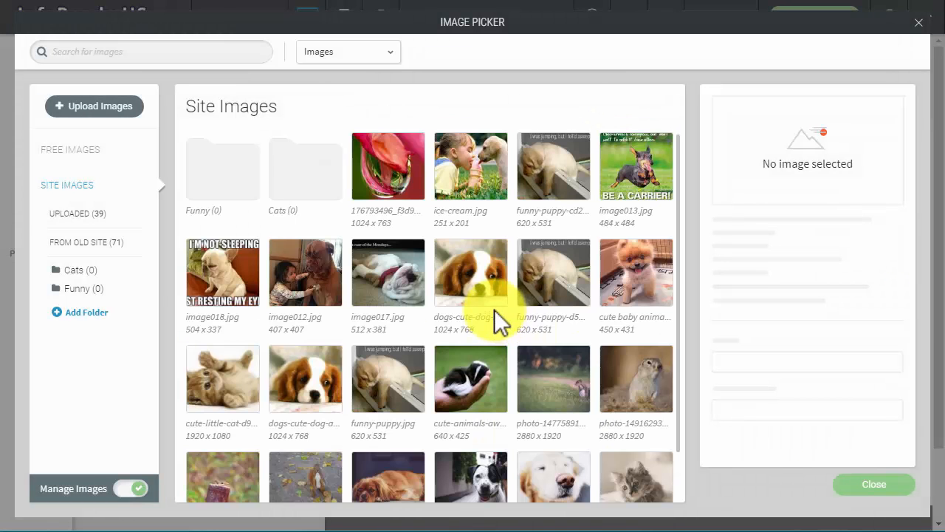
Move the image funny-puppy-cd24baf0.jpg into the Funny folder and confirm the move.
mouse_move(421, 193)
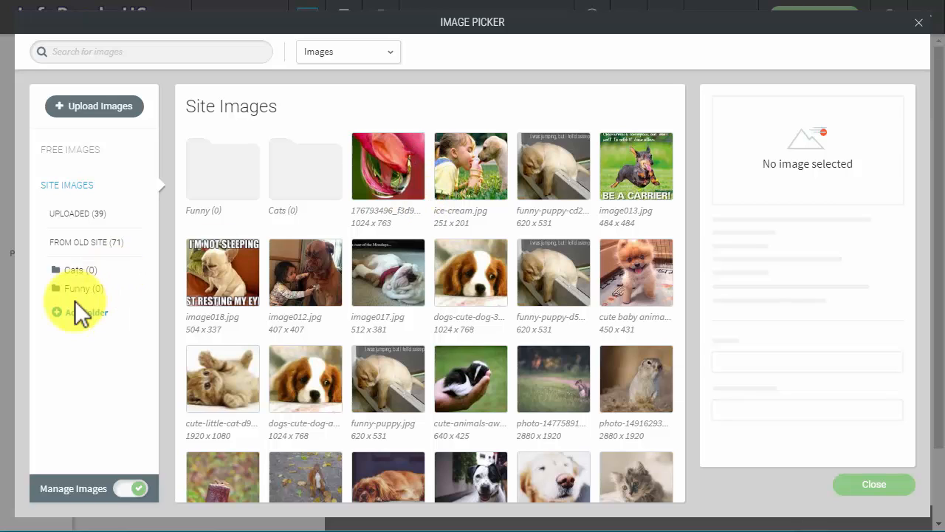
mouse_move(87, 292)
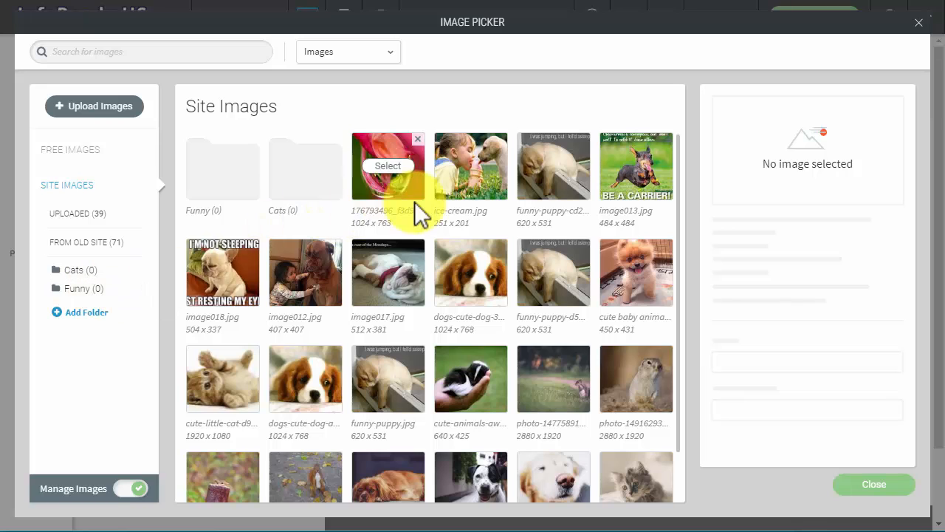
mouse_move(543, 166)
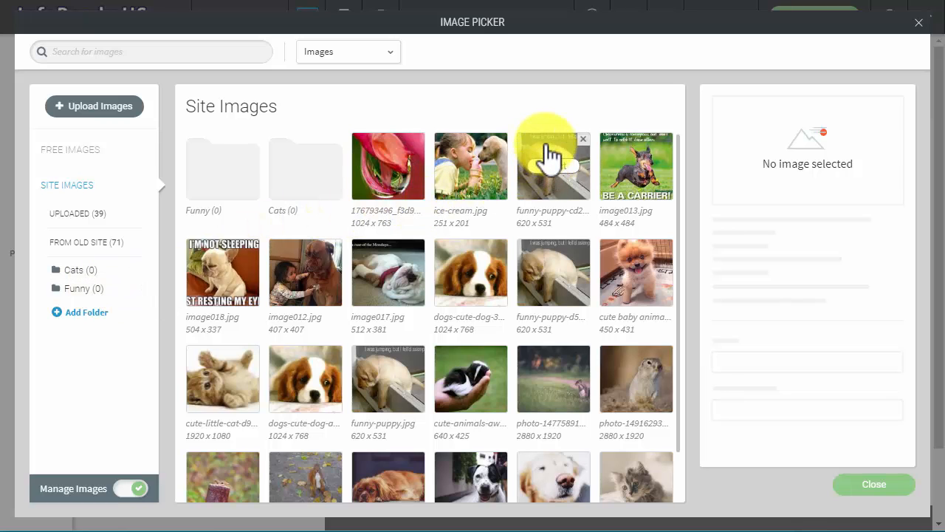
drag(522, 155, 84, 303)
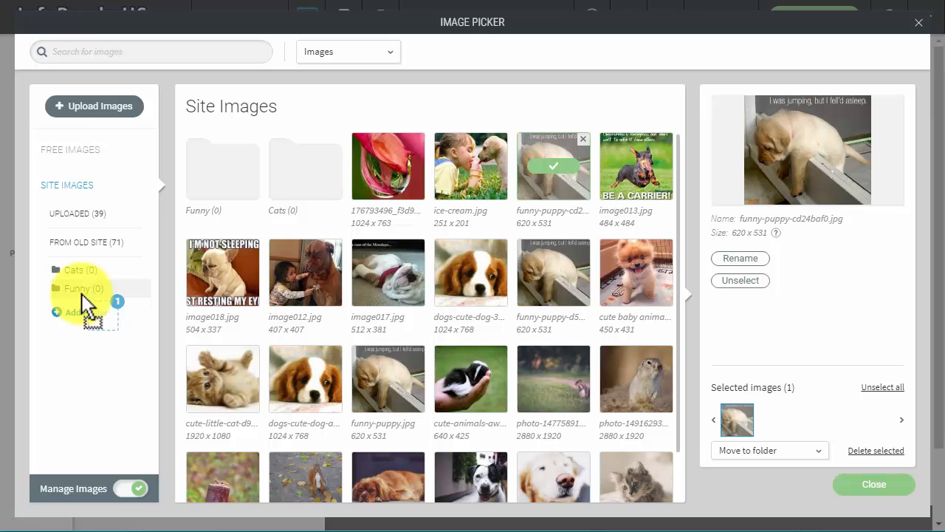
drag(83, 303, 84, 304)
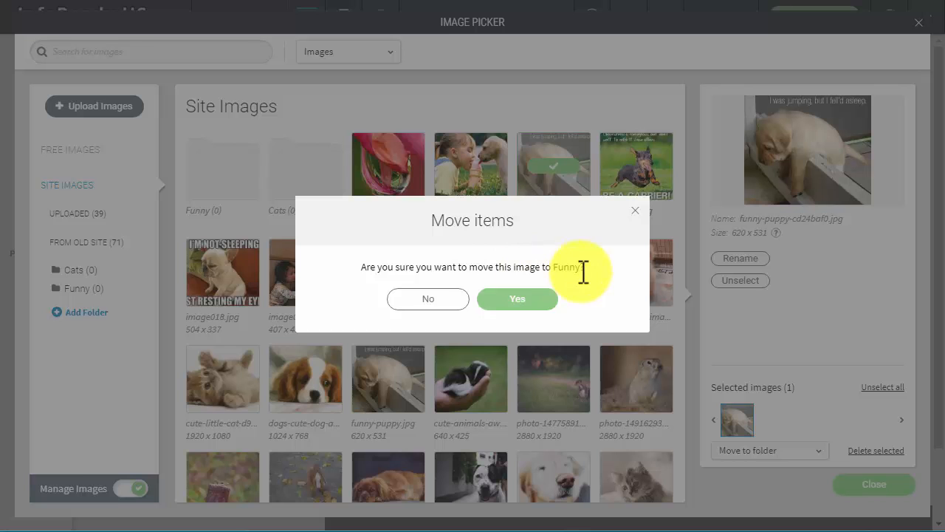
click(526, 303)
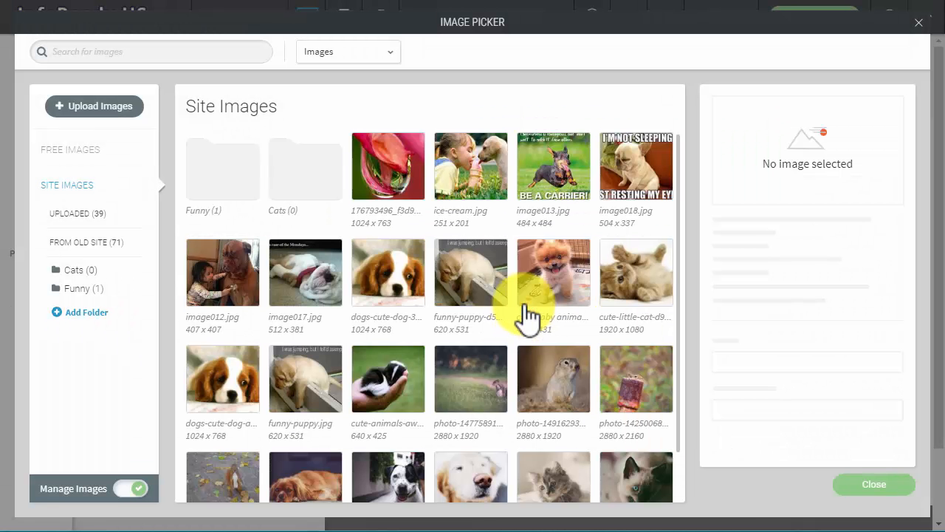
Check the contents of the Funny and Cats folders, and return to the site images.
mouse_move(477, 249)
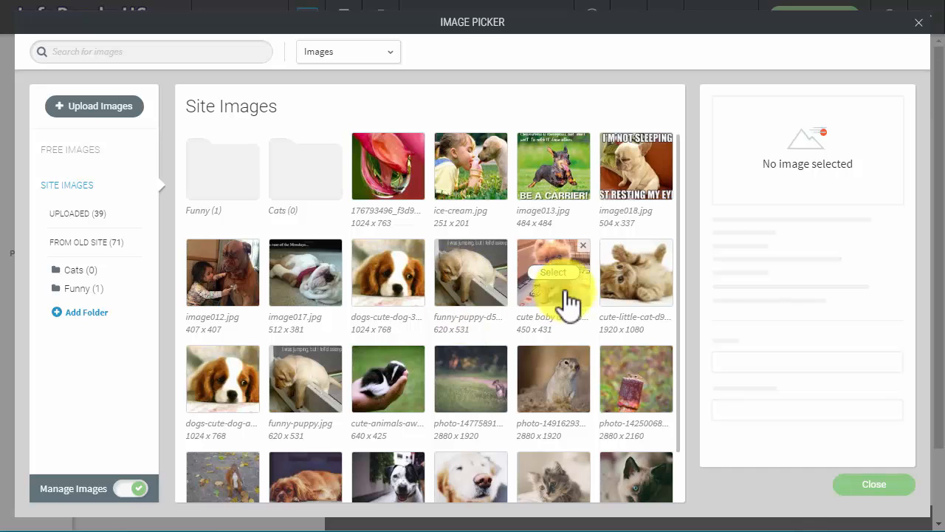
mouse_move(626, 193)
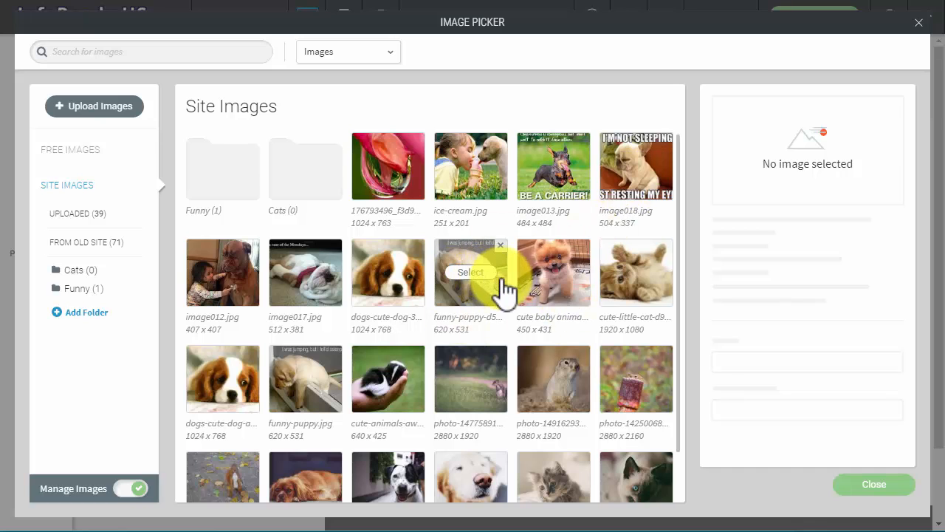
mouse_move(321, 329)
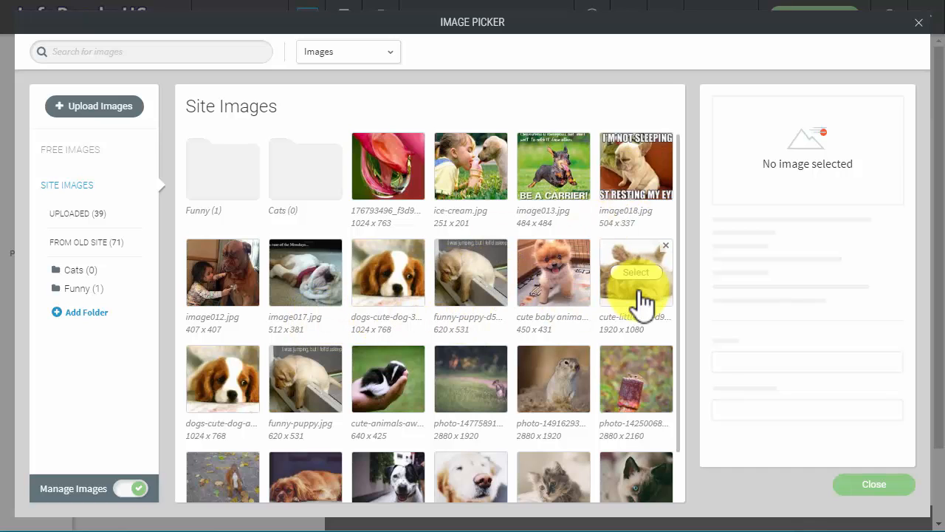
mouse_move(578, 296)
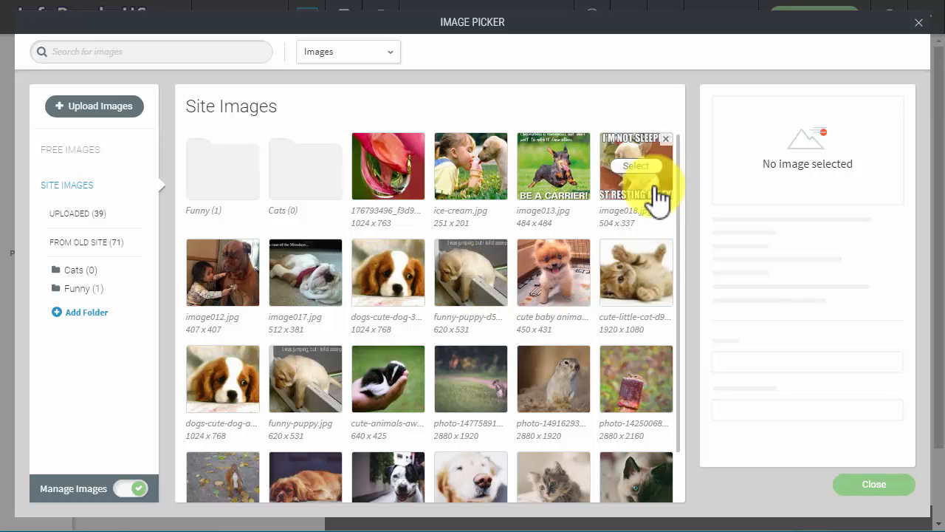
click(83, 289)
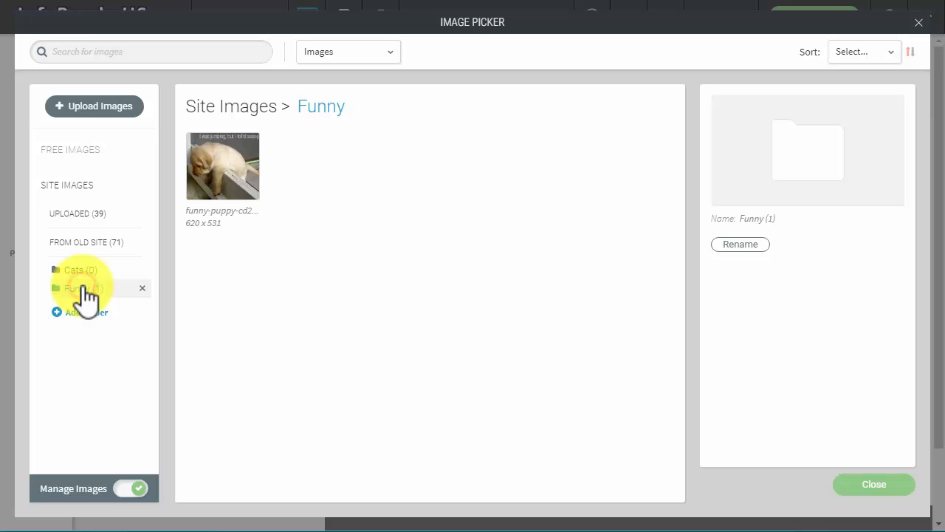
click(77, 271)
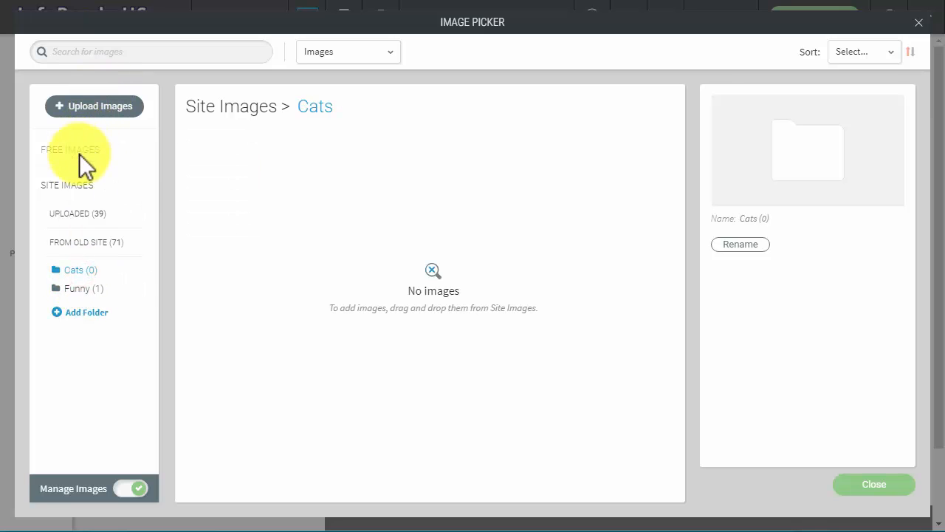
click(243, 108)
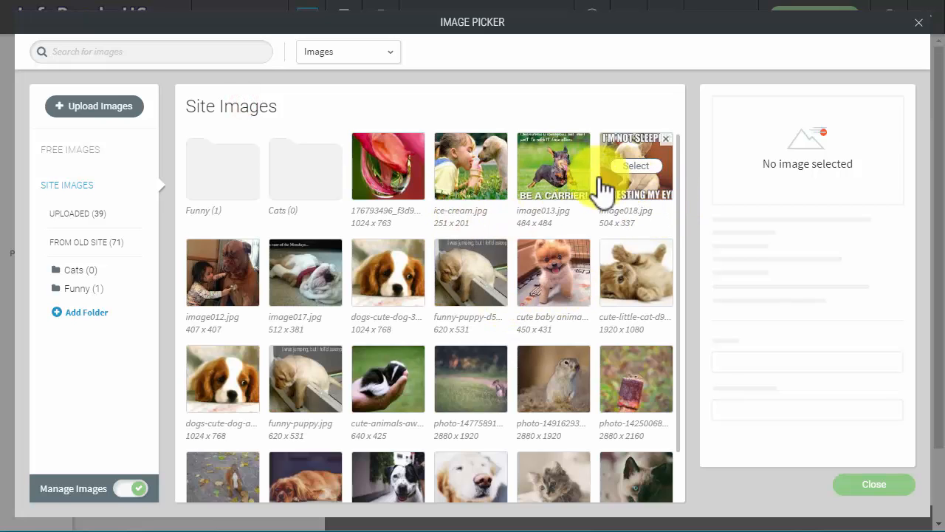
click(558, 177)
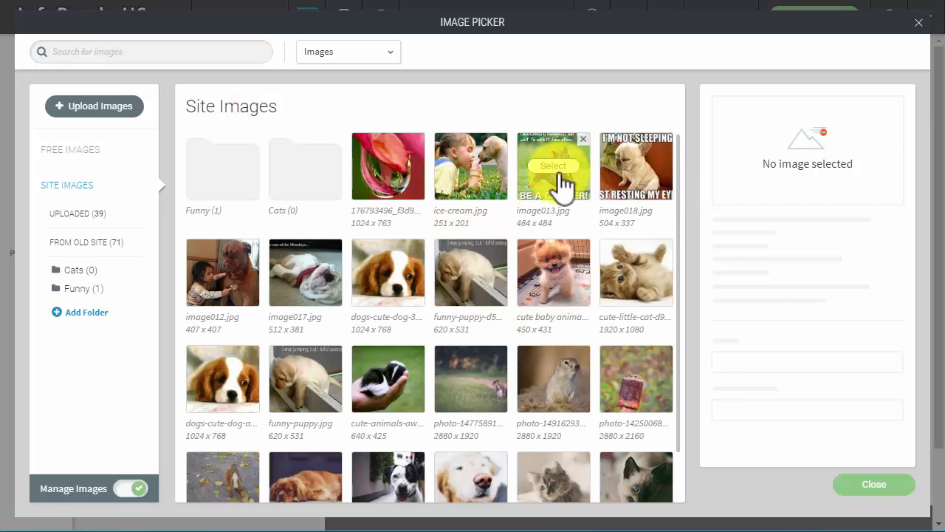
click(563, 284)
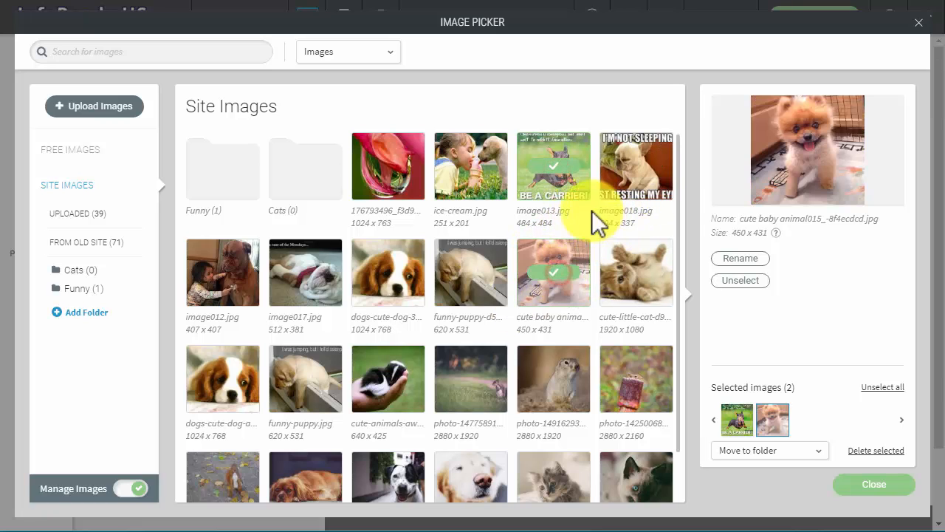
click(553, 273)
click(555, 175)
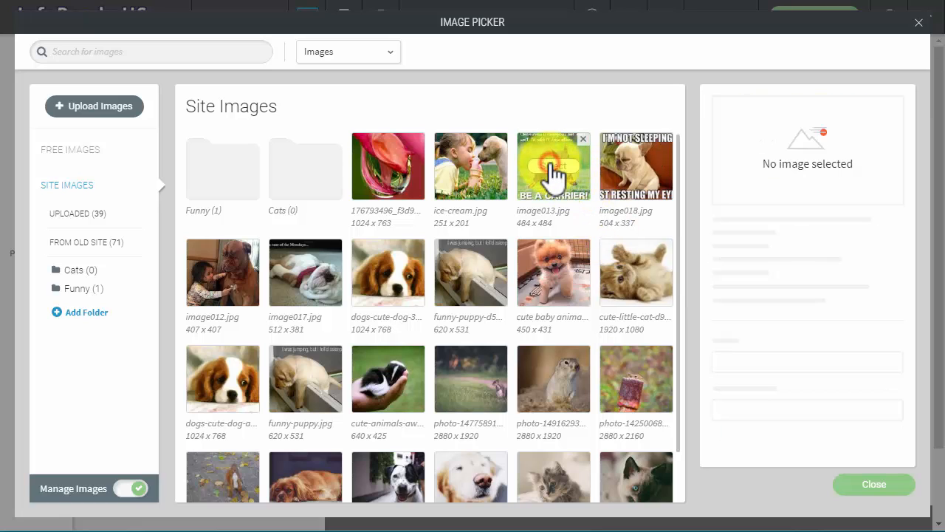
click(555, 175)
click(555, 176)
click(555, 176)
click(555, 176)
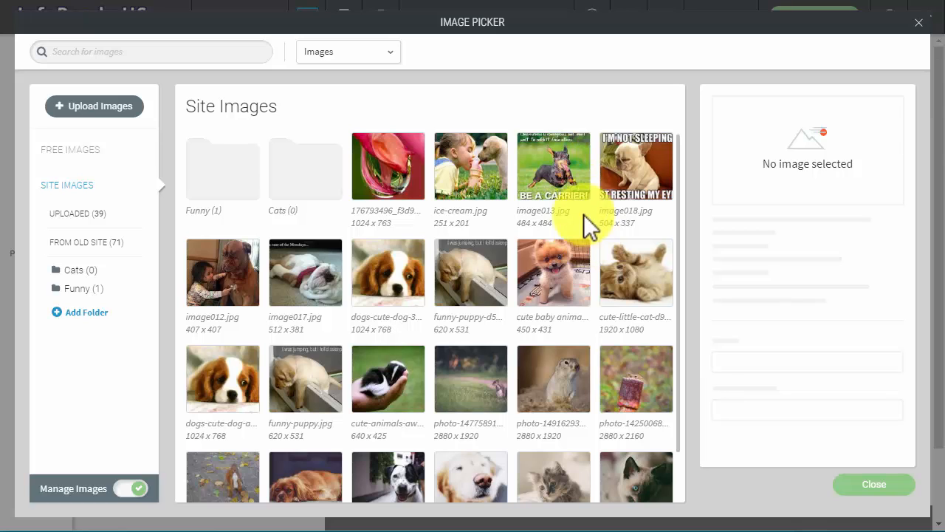
click(569, 161)
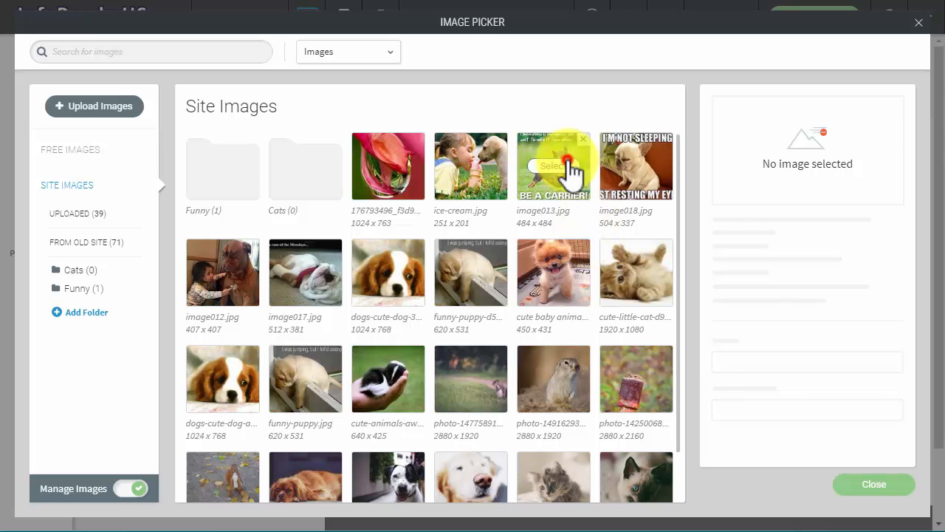
click(560, 278)
click(559, 276)
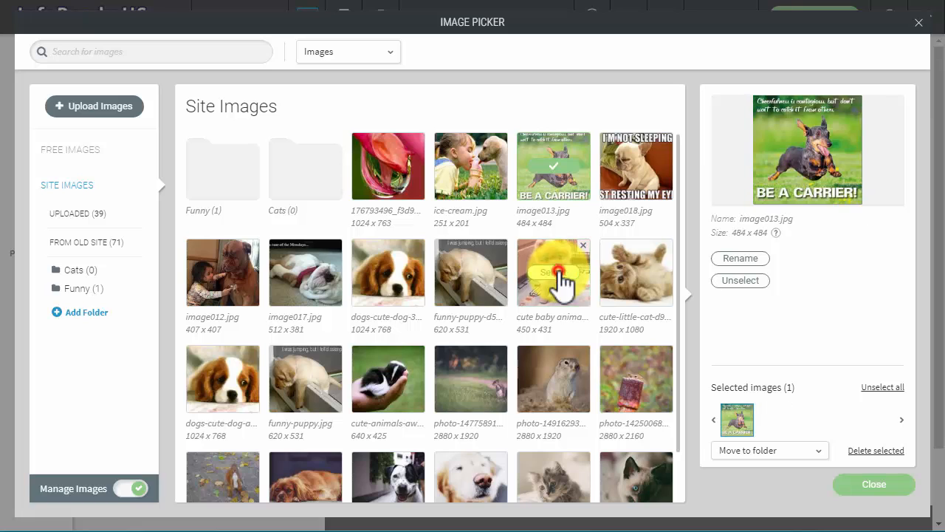
click(569, 178)
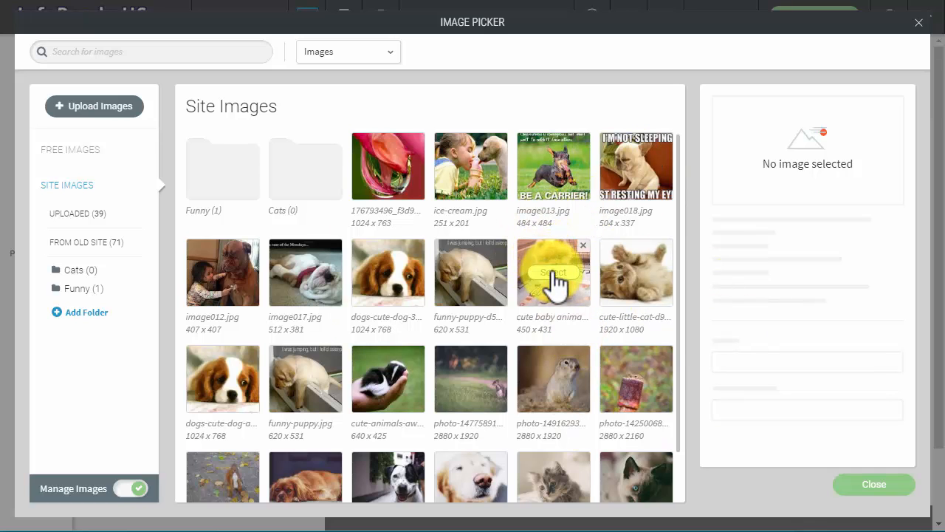
Select image017.jpg, image018.jpg and image013.jpg, move them to the Funny folder and confirm the move.
click(303, 274)
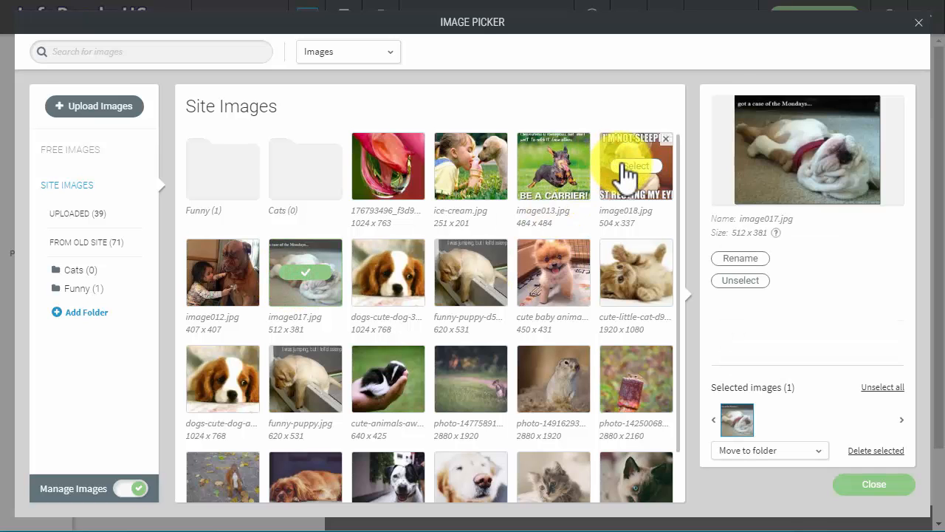
click(620, 167)
click(564, 166)
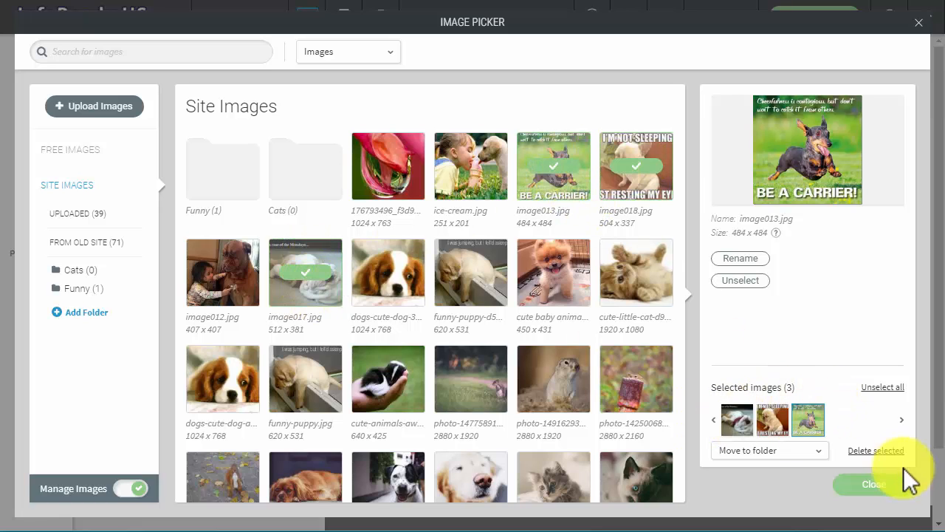
click(752, 450)
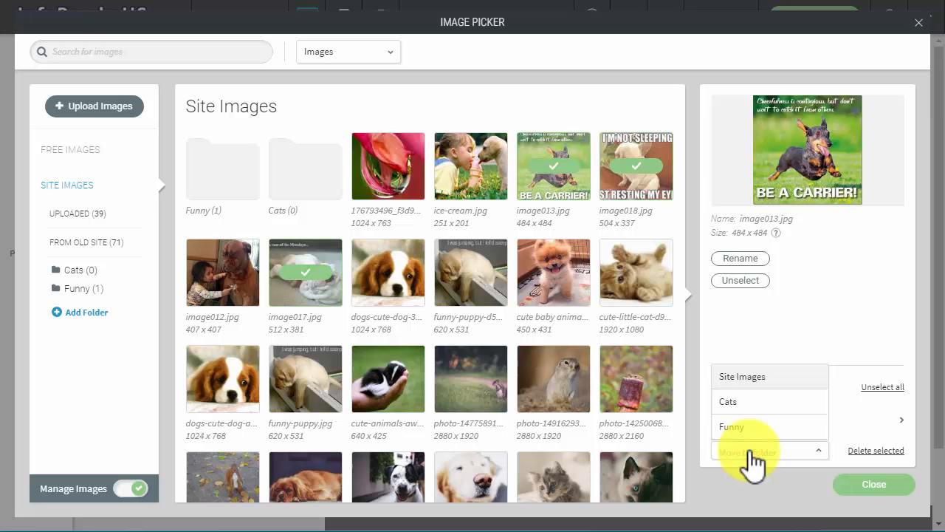
click(735, 427)
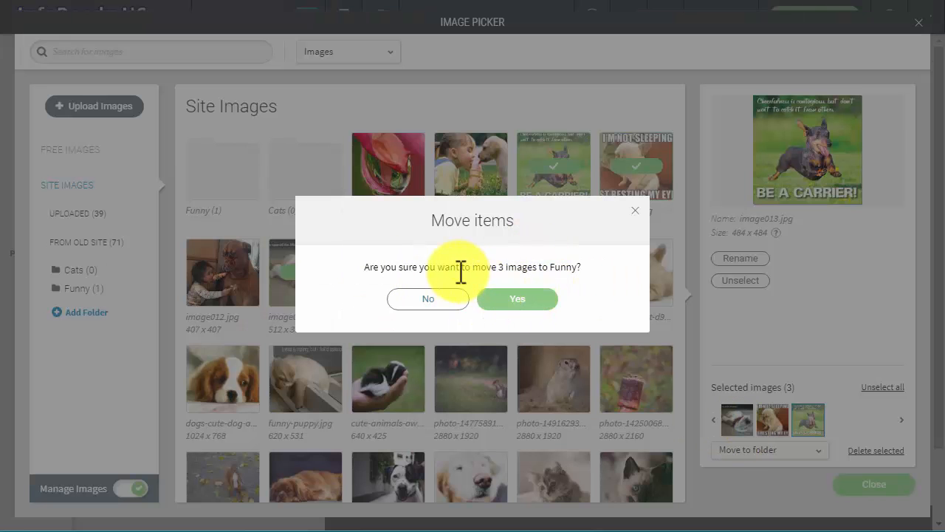
click(537, 301)
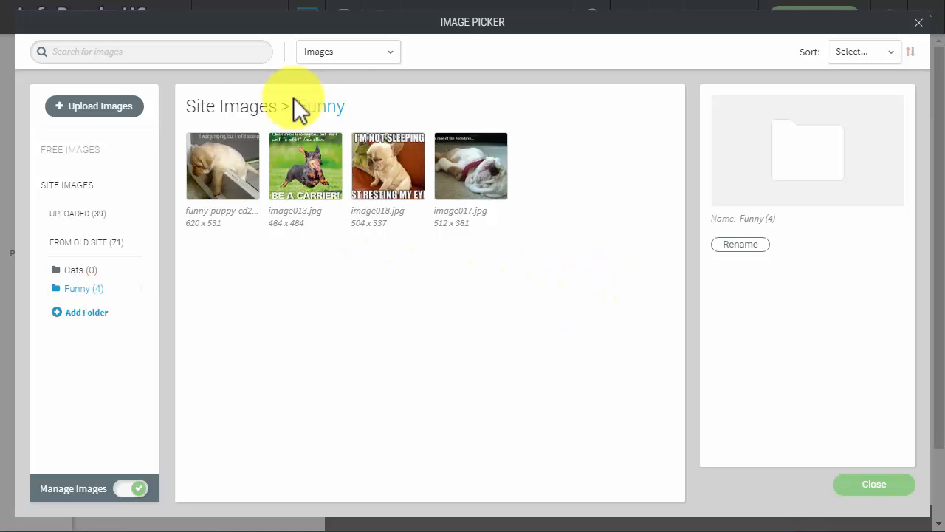
Compare the site images with the Funny folder's contents, and close the image picker and the content library.
click(258, 118)
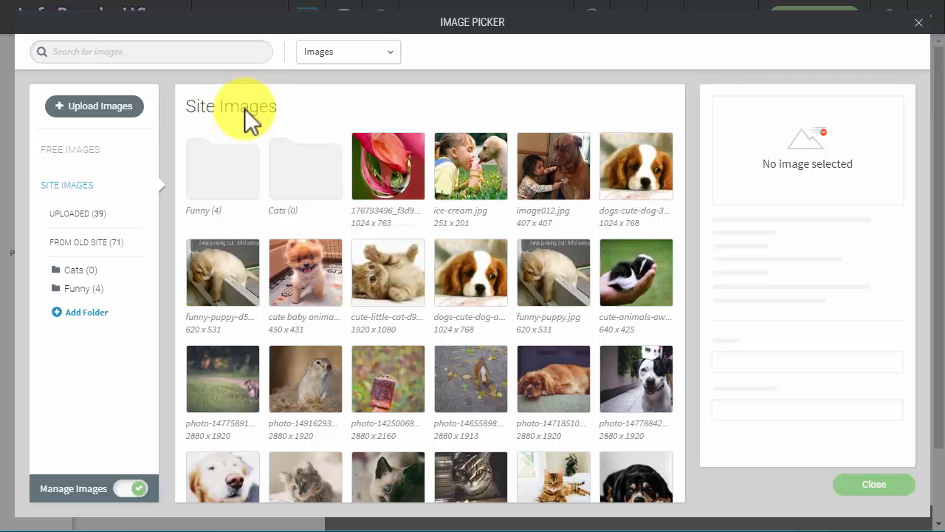
click(80, 288)
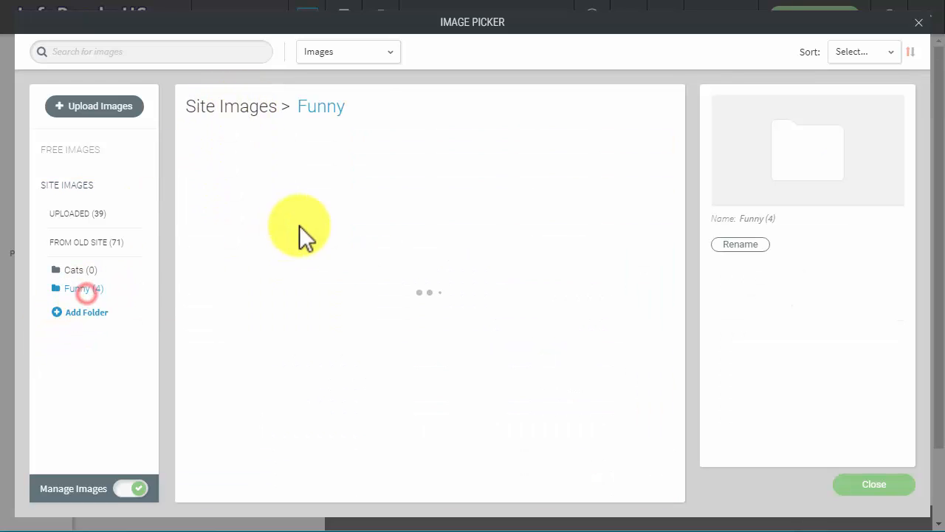
click(252, 111)
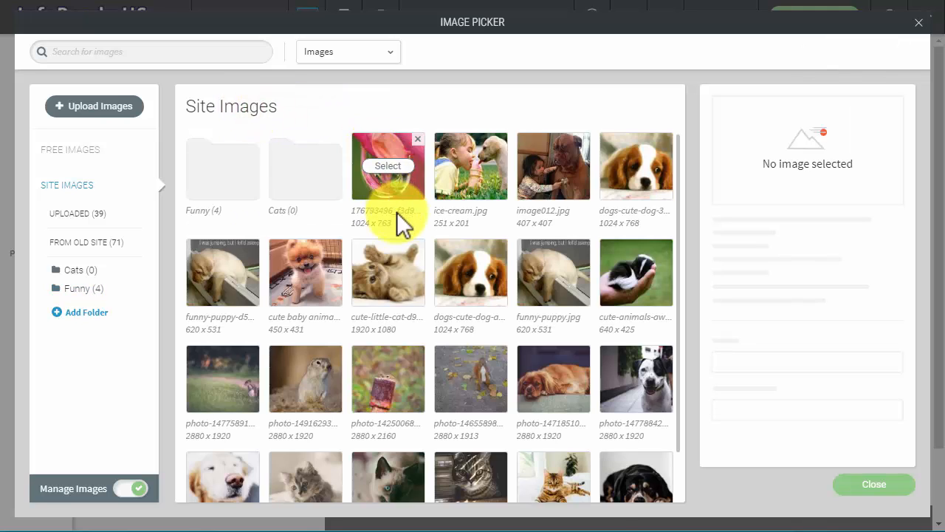
click(78, 289)
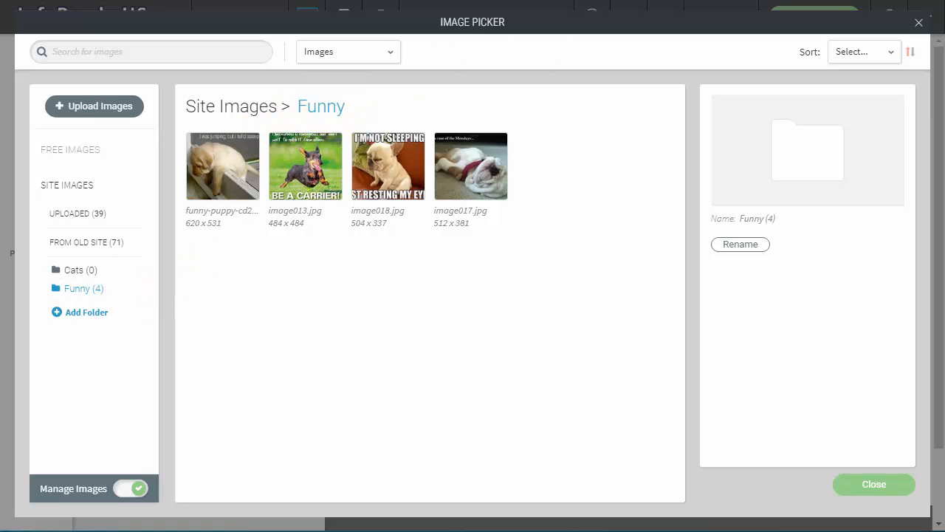
click(920, 24)
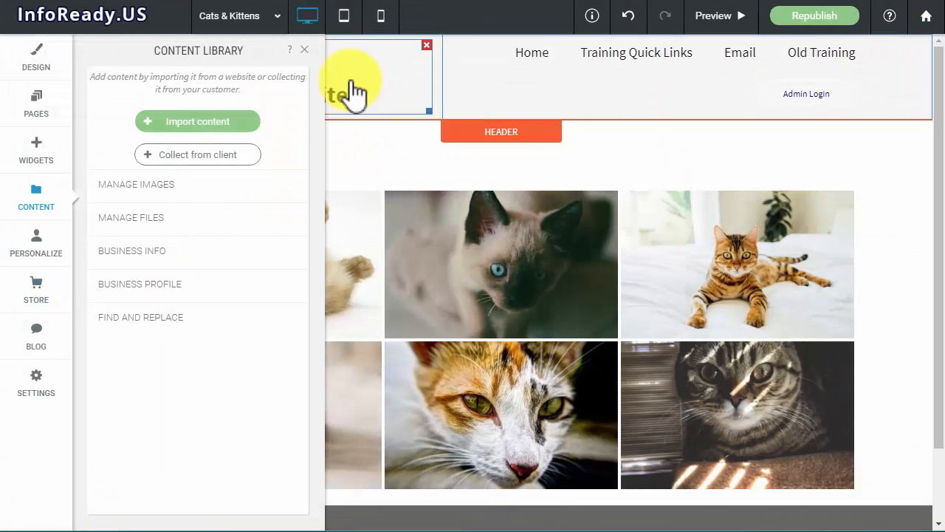
click(304, 48)
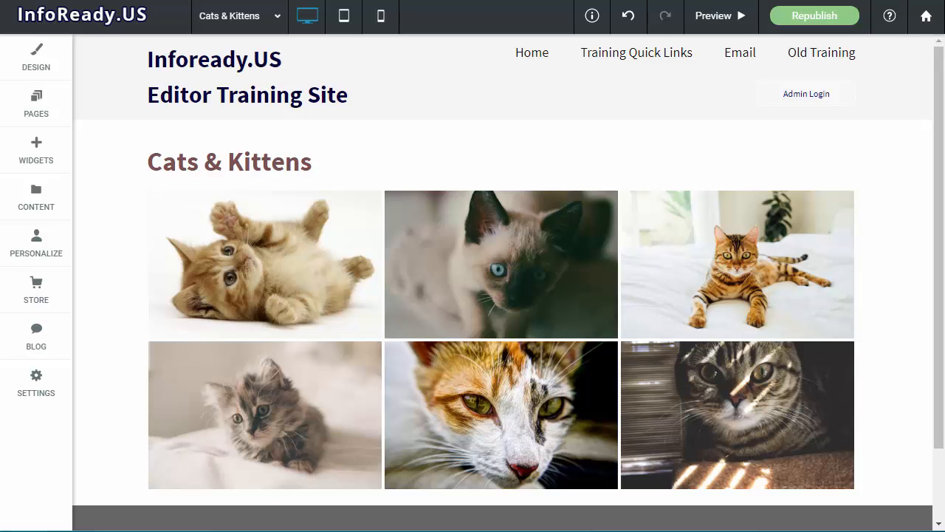
Reopen the site's image library from the content library and turn on image management.
click(36, 198)
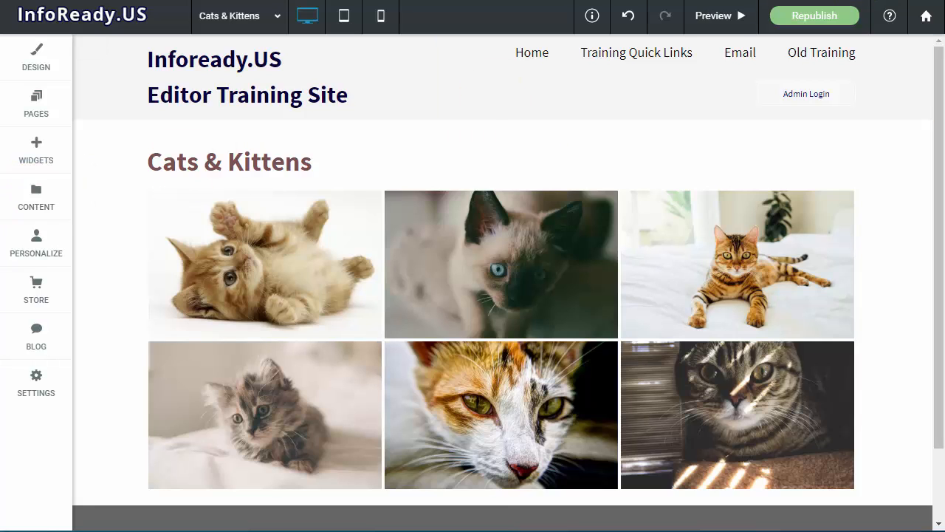
click(39, 208)
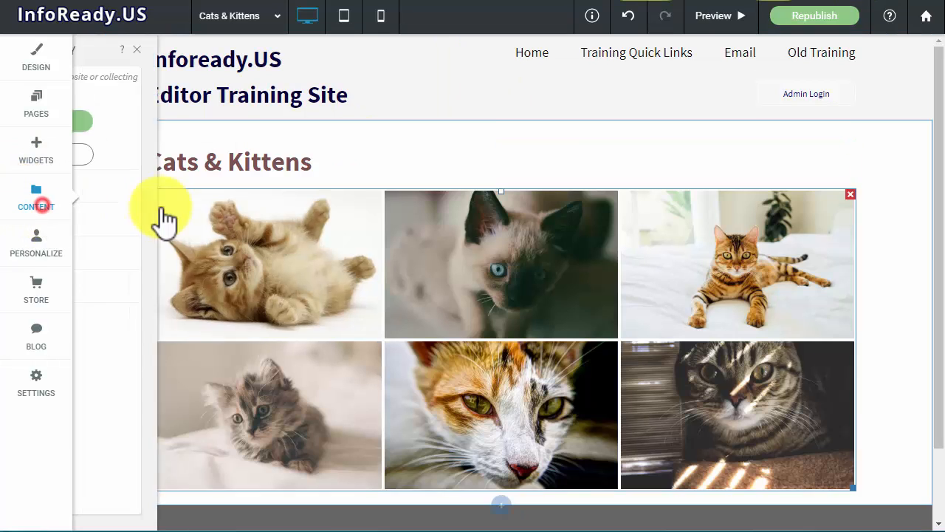
click(172, 192)
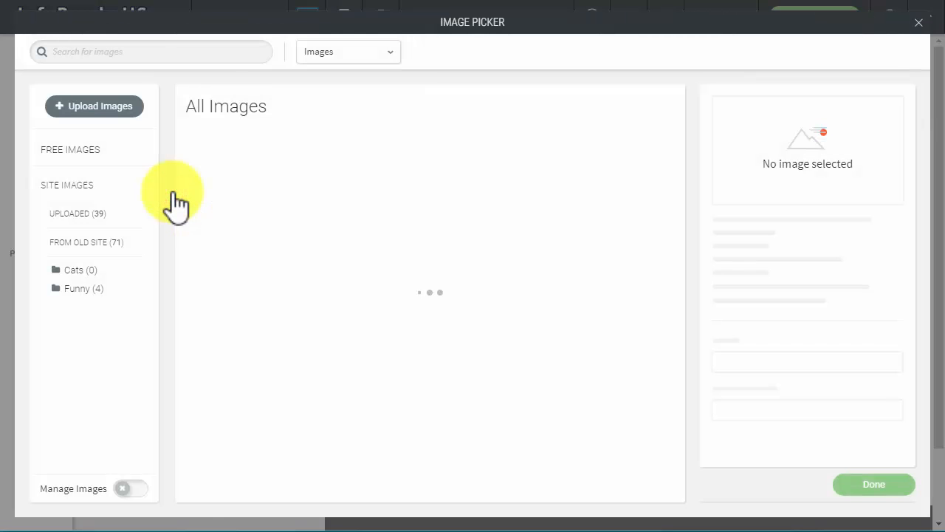
click(137, 488)
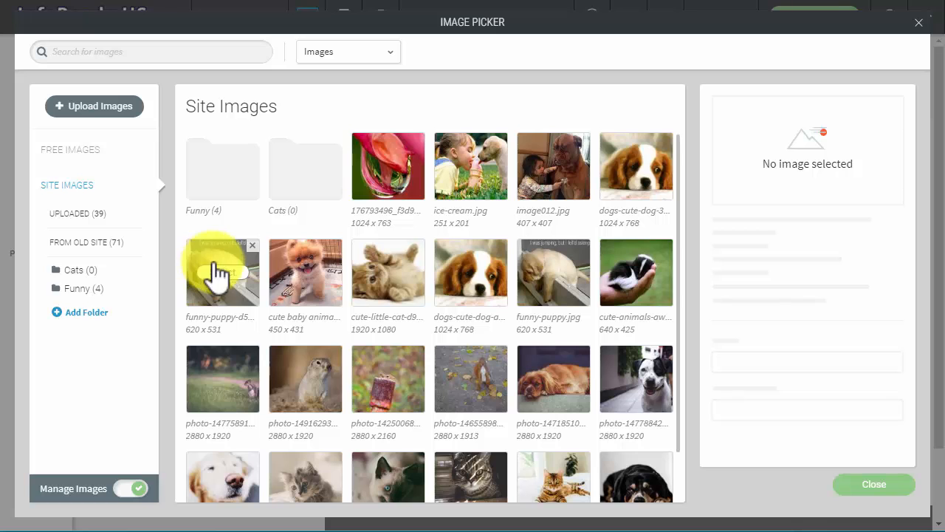
Add a new image folder named Puppies to the site images.
click(85, 313)
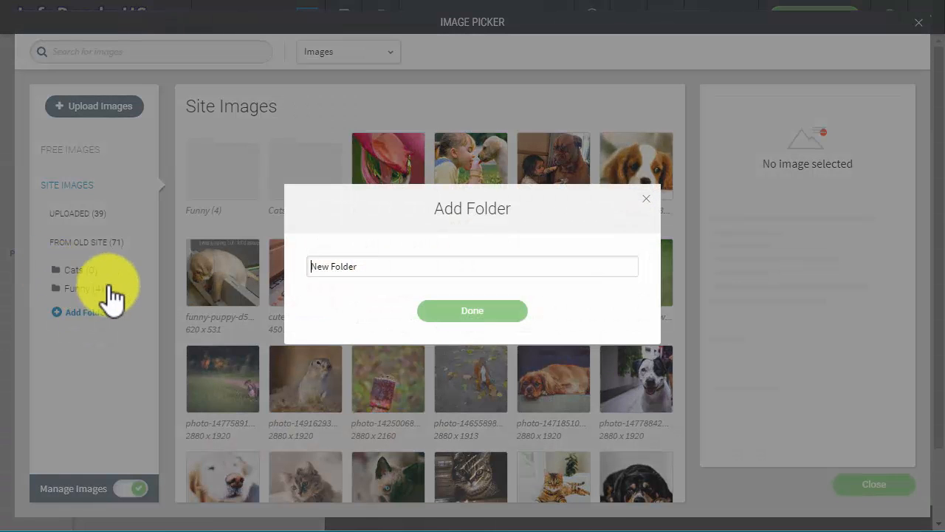
click(375, 270)
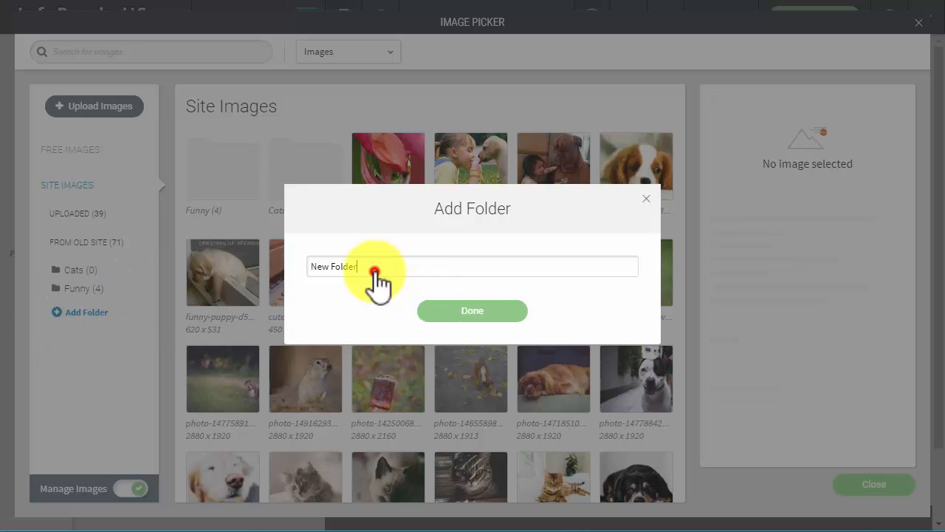
triple_click(374, 270)
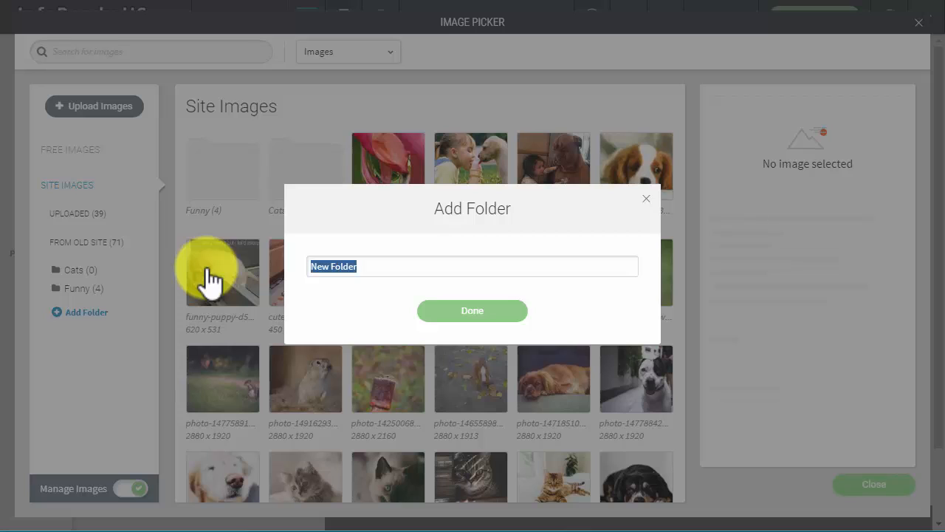
text(Puppies)
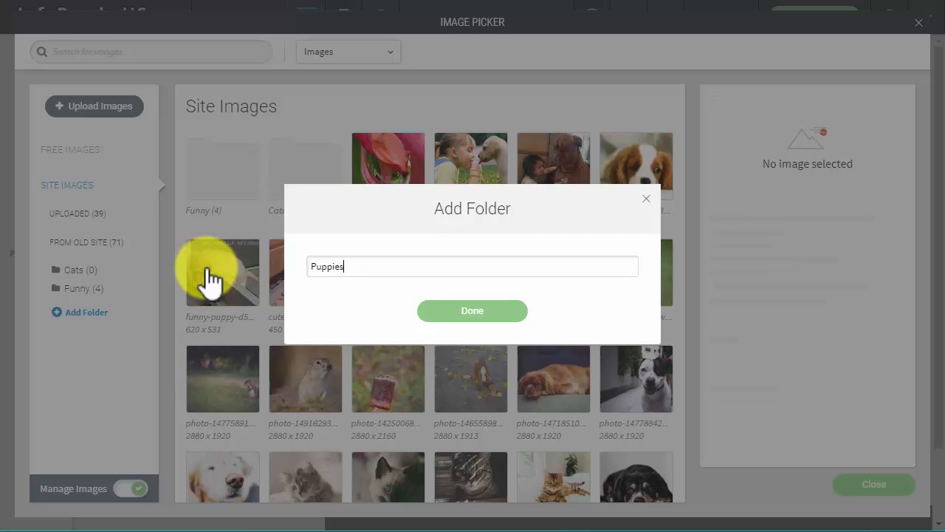
click(472, 308)
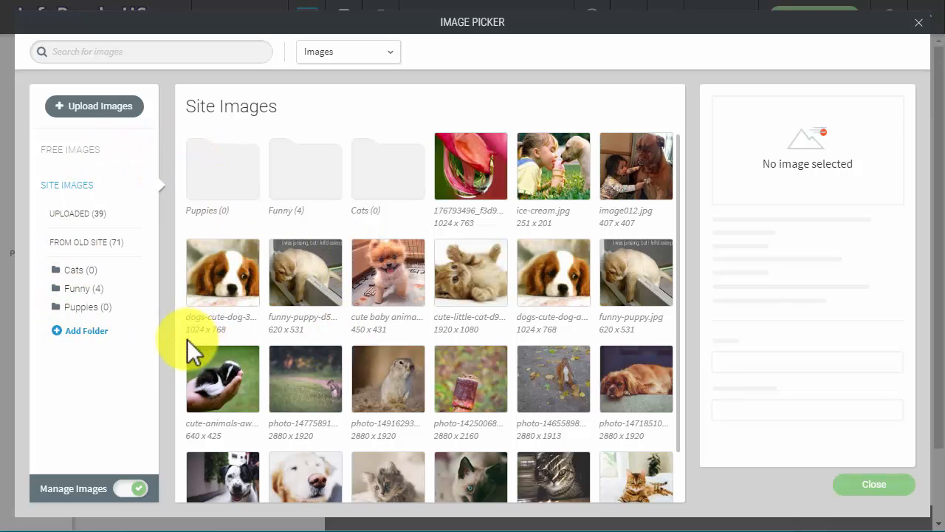
Nest the Puppies folder inside the Funny folder, and move it back out to the top level of the site images.
click(76, 290)
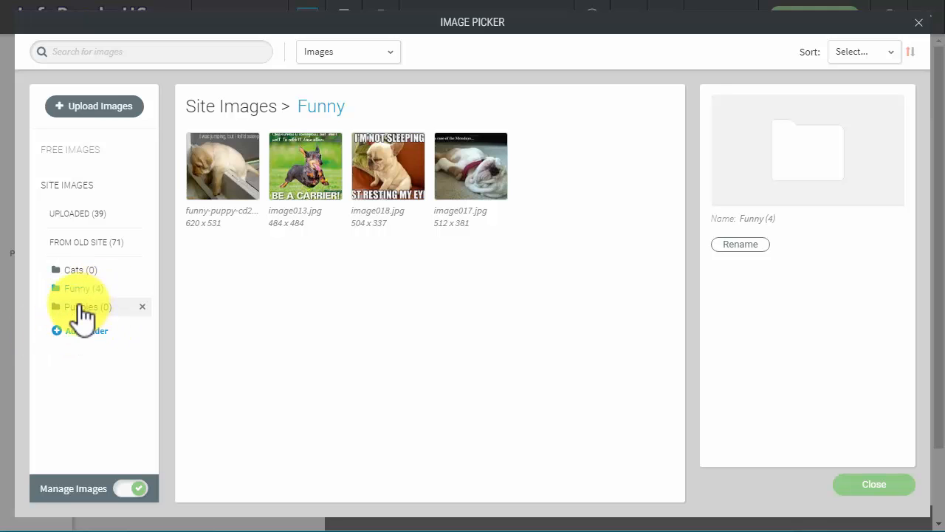
drag(78, 303, 416, 295)
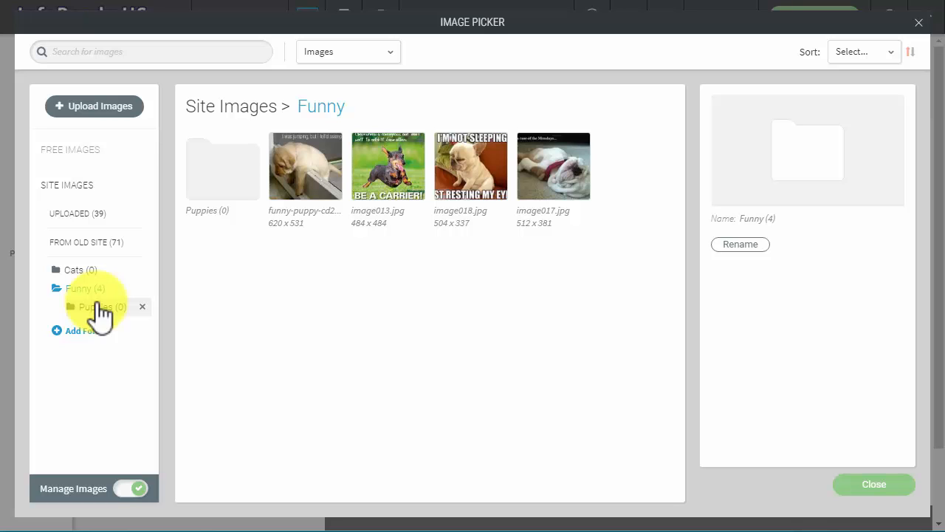
drag(95, 302, 84, 257)
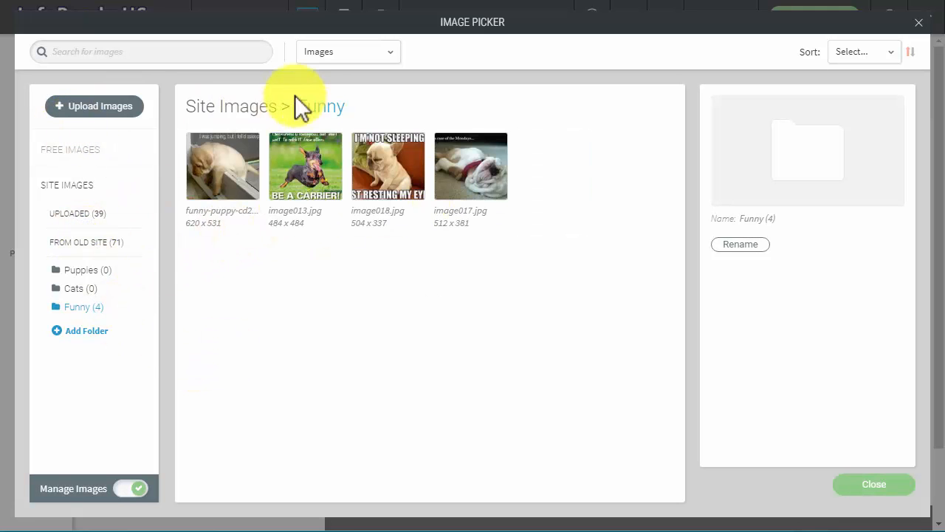
click(249, 106)
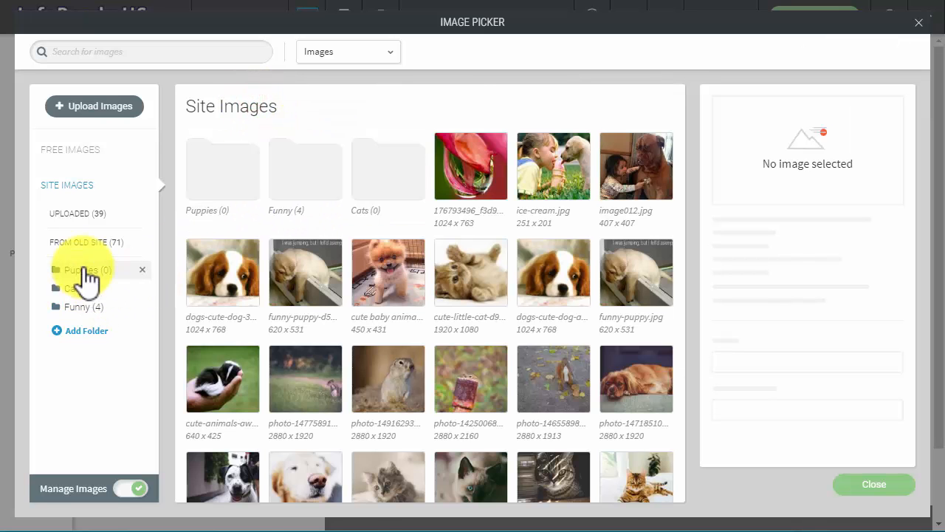
drag(84, 270, 78, 307)
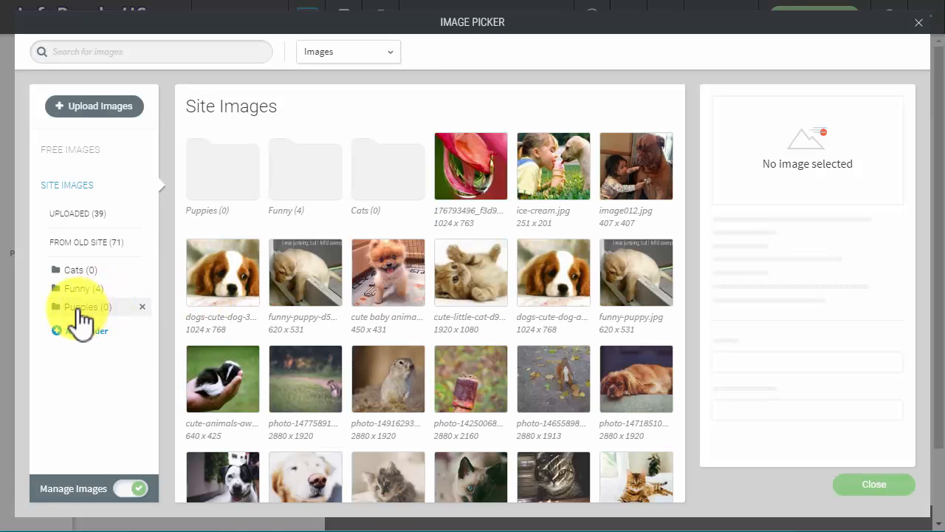
Make Puppies a subfolder of the Funny folder and show the Funny folder's contents.
drag(78, 309, 96, 318)
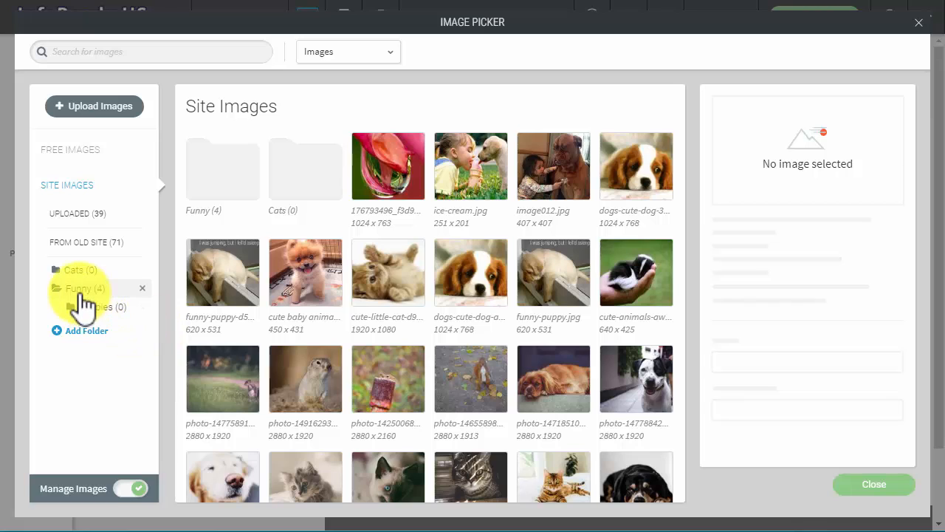
click(81, 290)
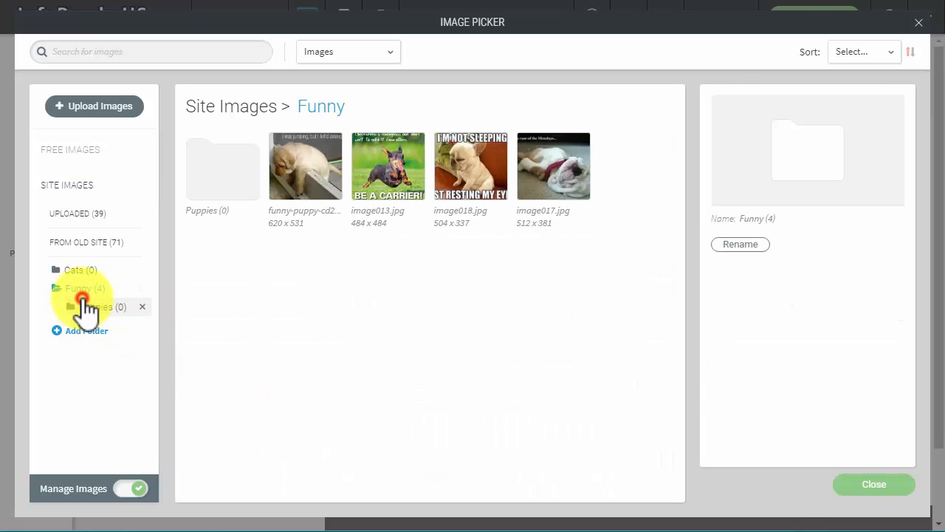
click(82, 294)
click(87, 306)
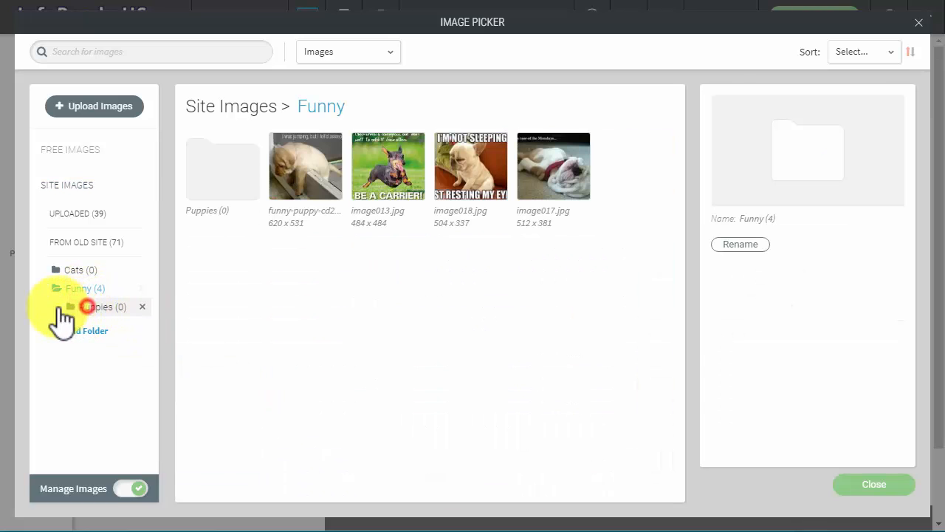
drag(62, 313, 140, 332)
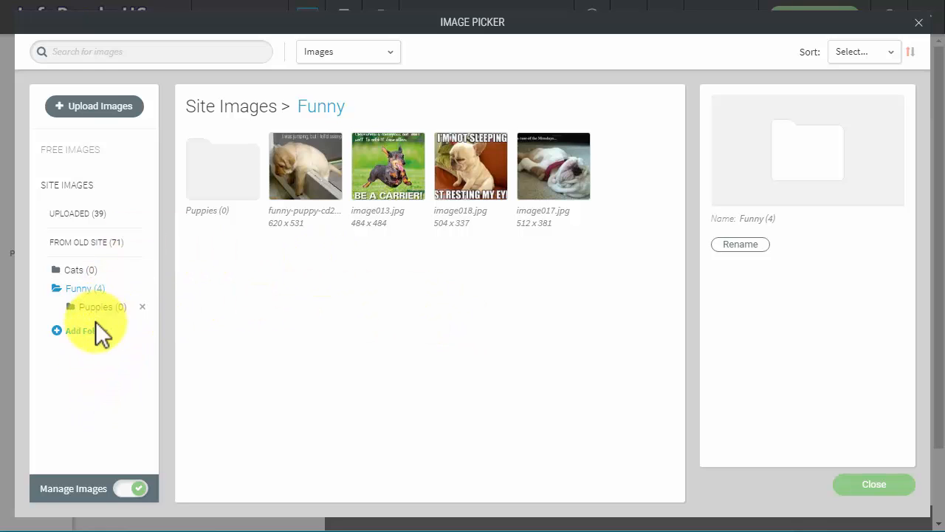
Select ice-cream.jpg and image012.jpg in the site images, move them to the Puppies folder and confirm the move.
click(81, 244)
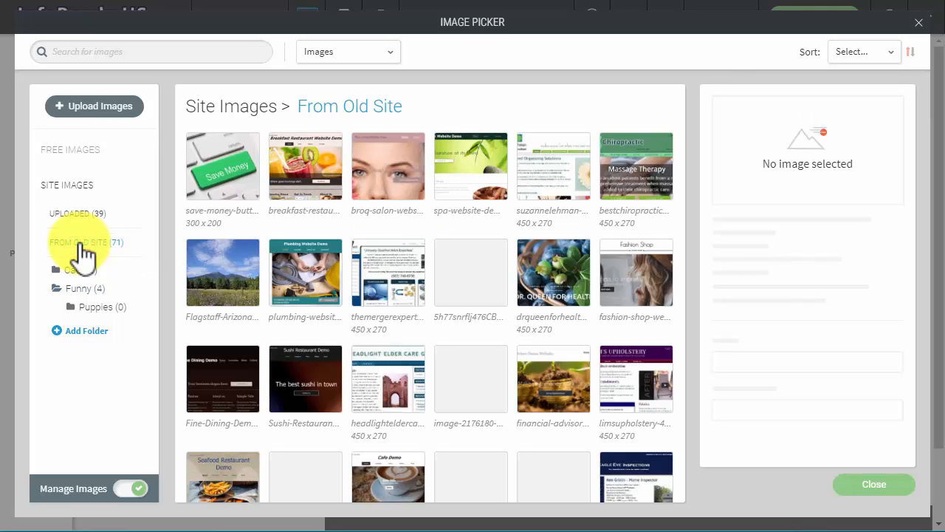
click(81, 186)
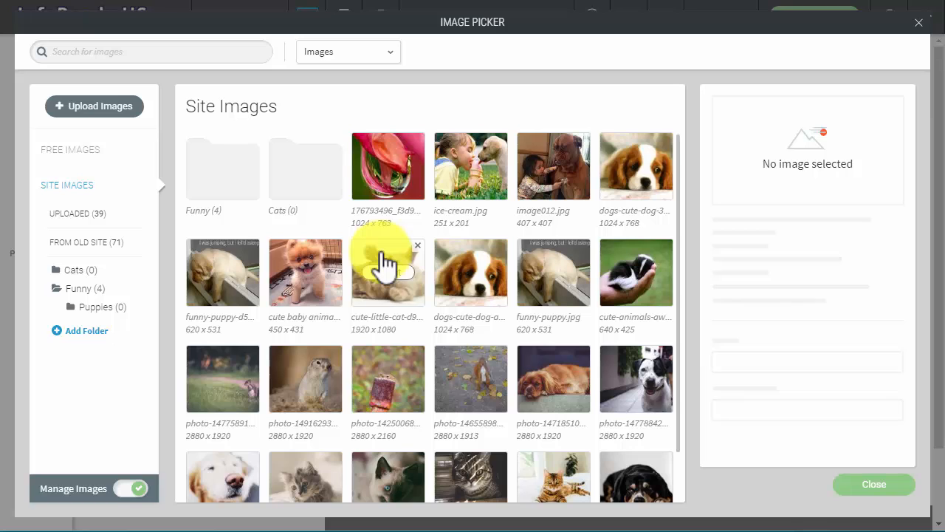
click(471, 165)
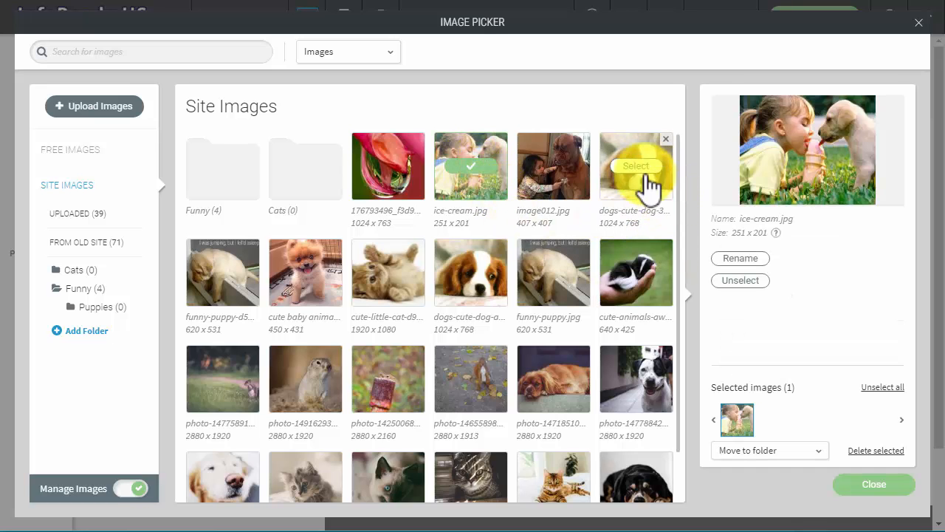
click(562, 175)
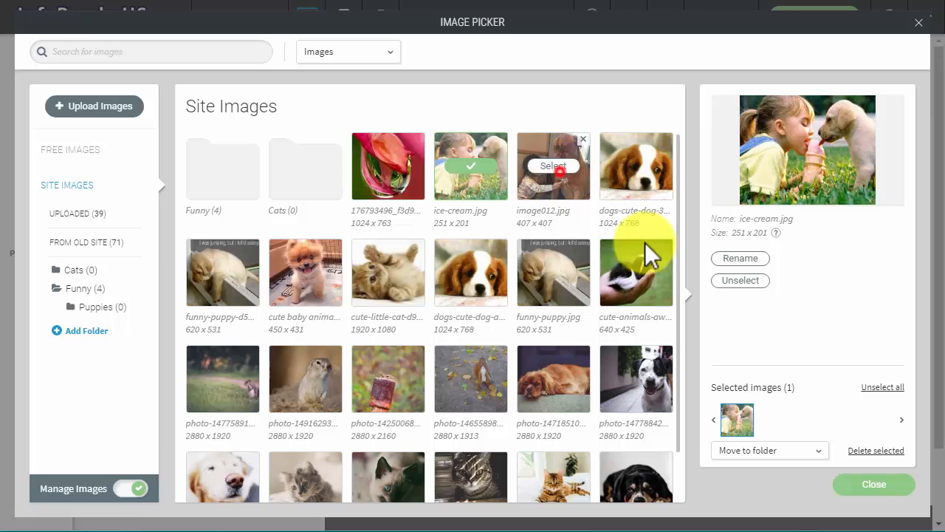
click(784, 452)
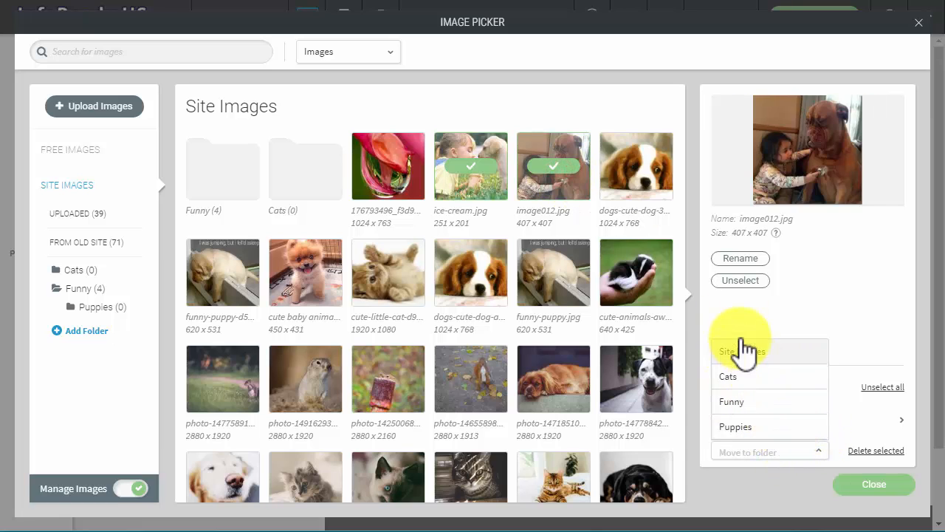
click(731, 429)
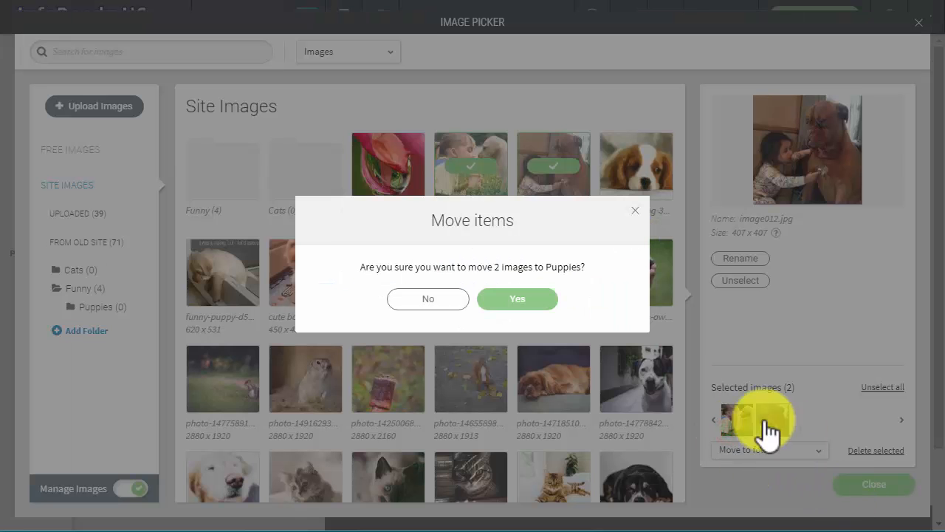
click(548, 303)
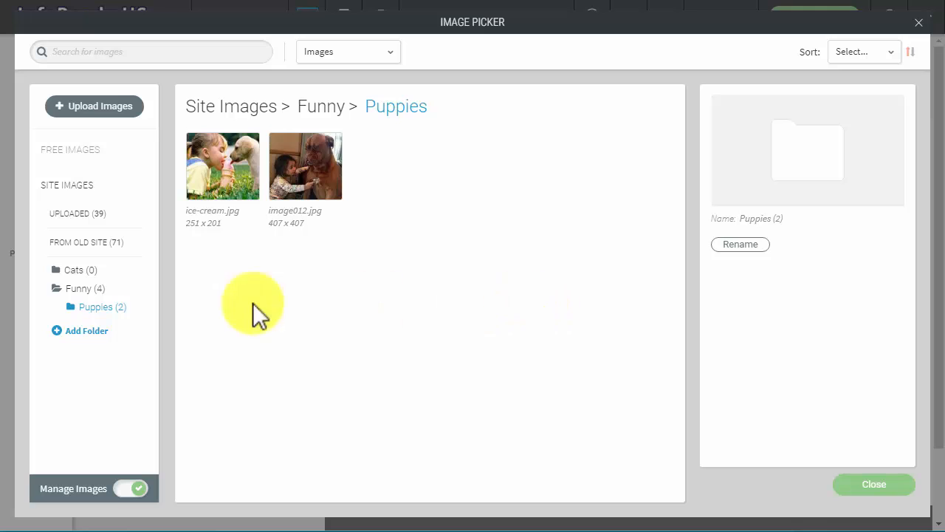
Go back to the Funny folder, and close the image picker and the content library.
click(87, 289)
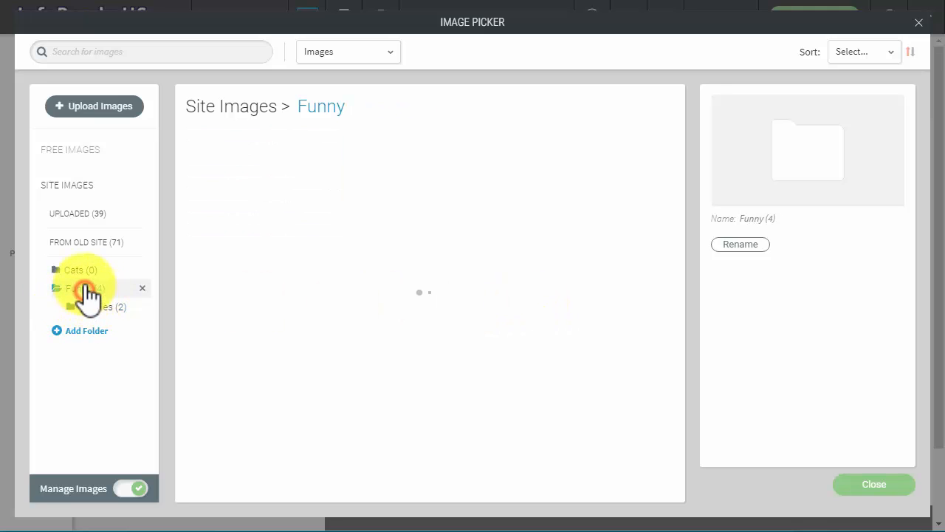
click(921, 27)
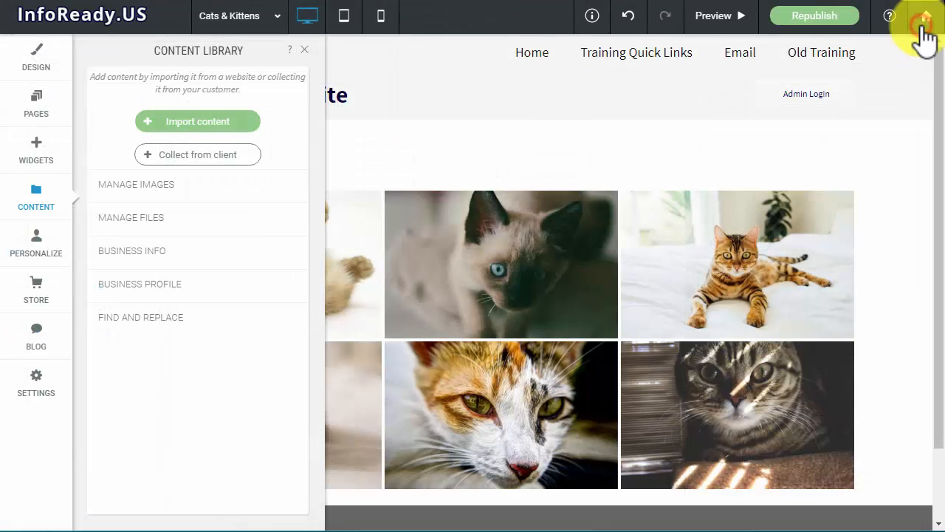
click(309, 50)
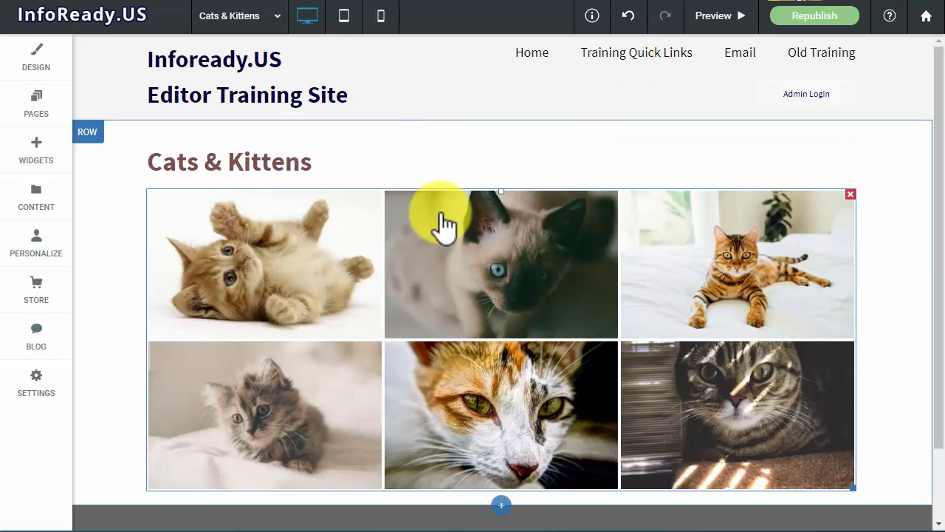
Reopen the site's image library from the content library and review the Funny folder's images against the site images.
click(42, 200)
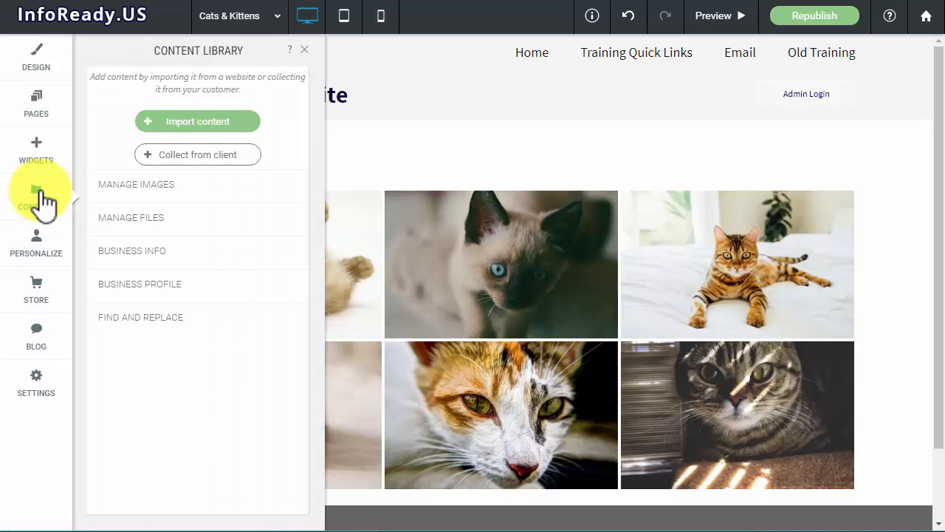
click(148, 195)
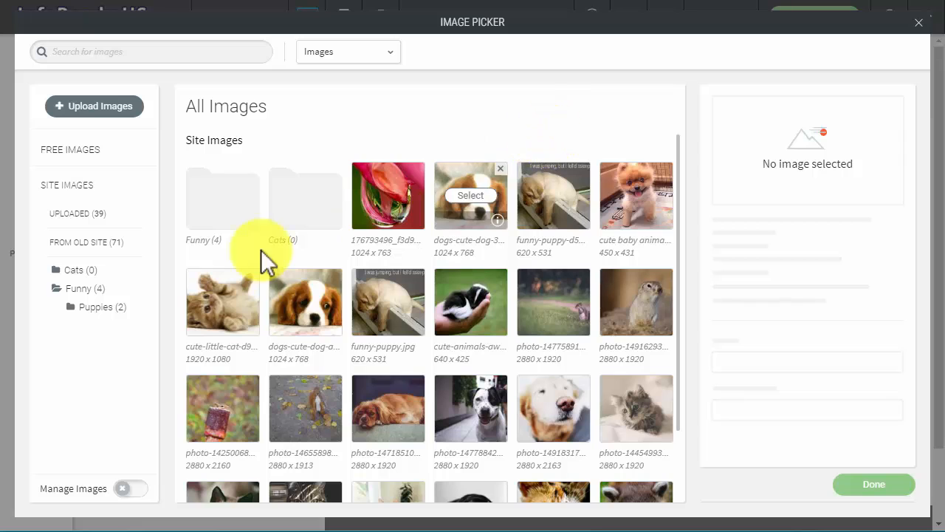
double_click(203, 216)
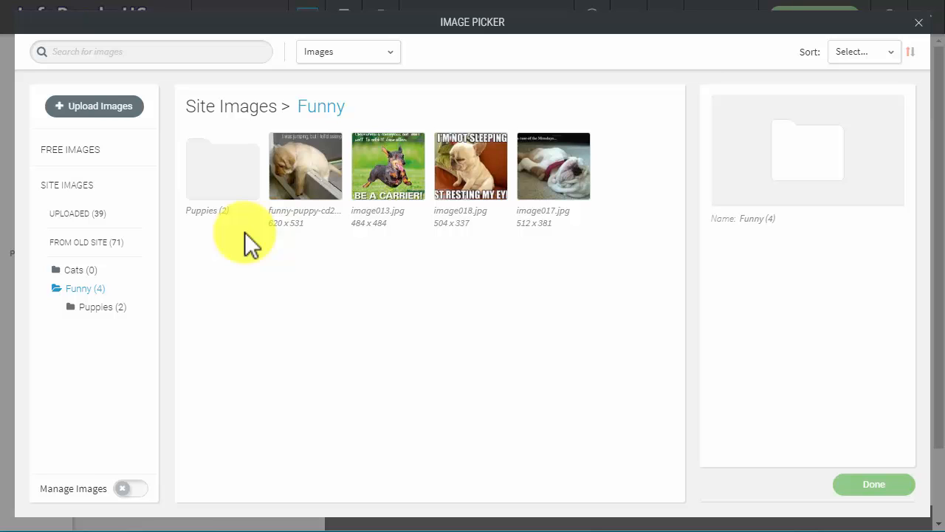
mouse_move(559, 177)
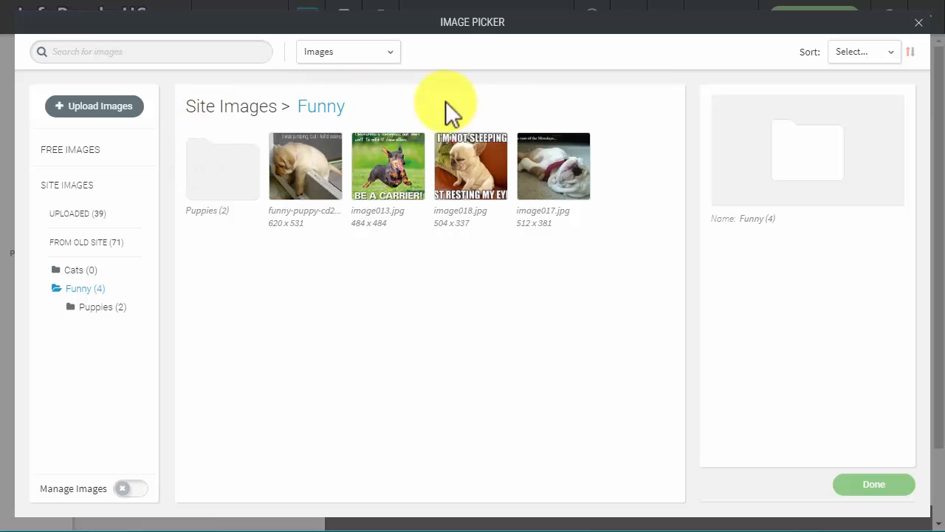
mouse_move(502, 193)
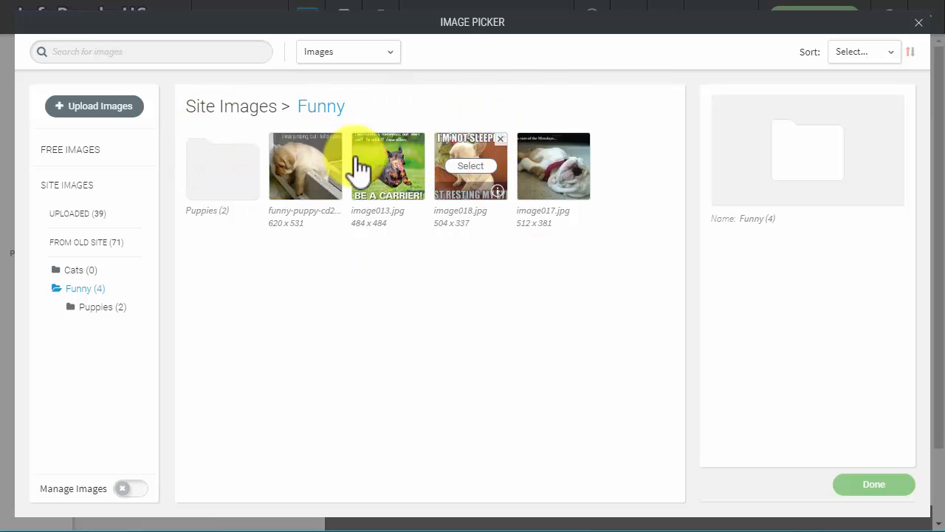
click(236, 106)
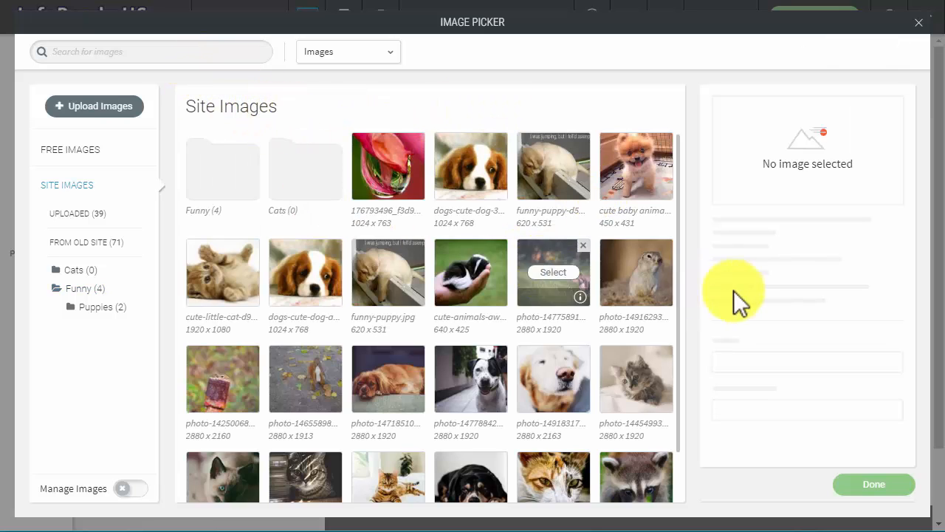
click(84, 289)
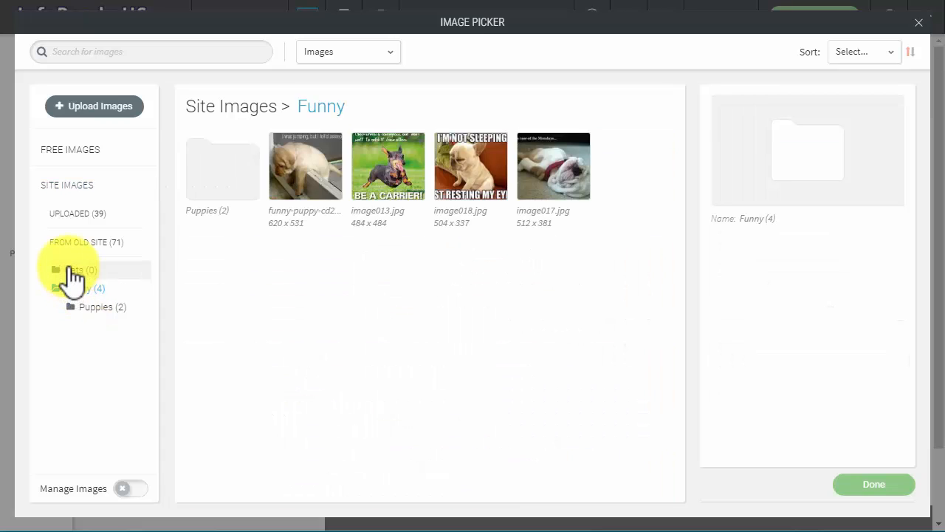
mouse_move(305, 195)
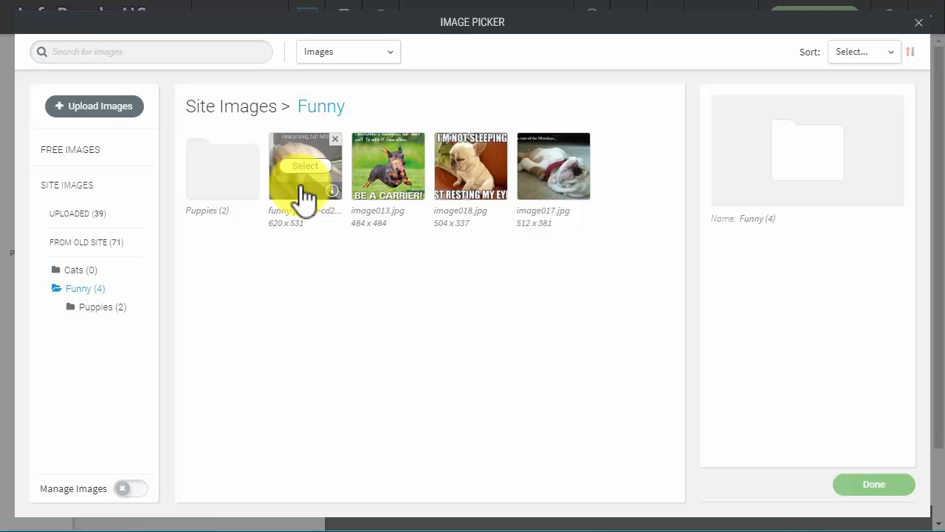
mouse_move(566, 199)
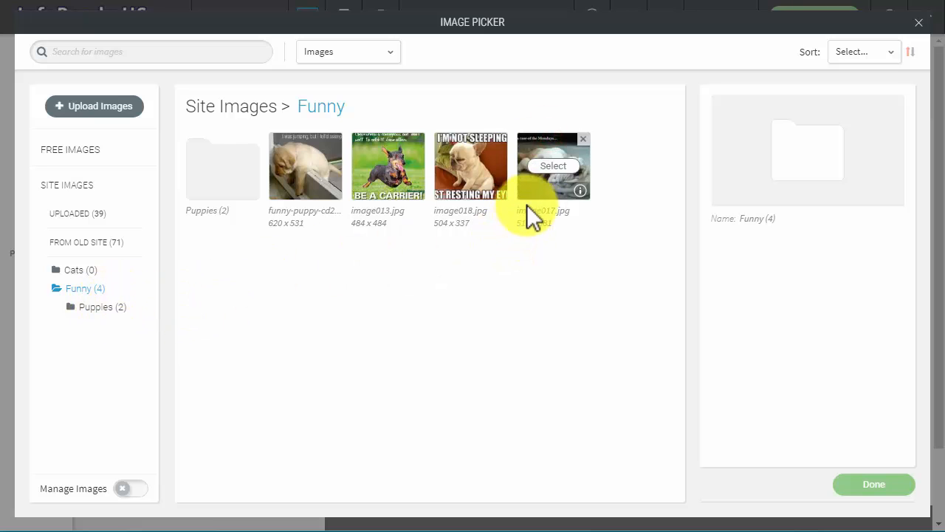
drag(545, 198, 218, 269)
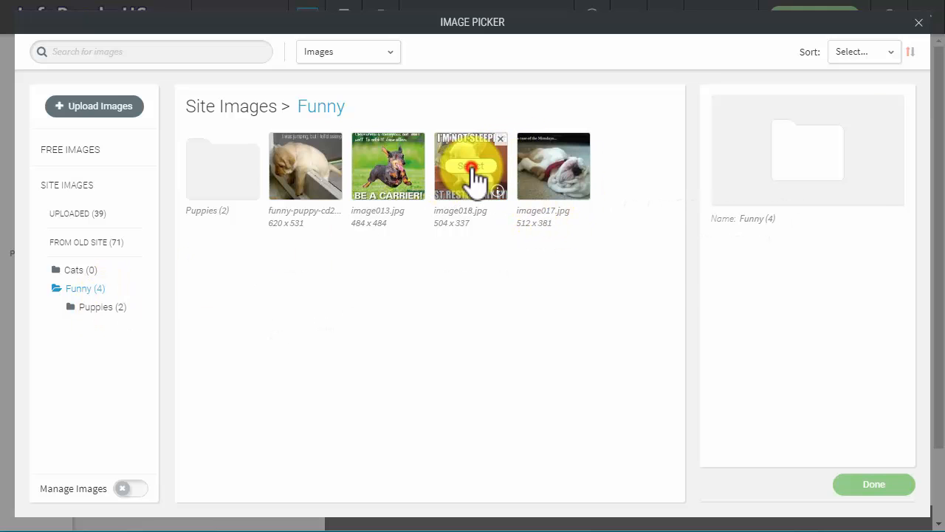
Select image018.jpg in the Funny folder with image management off, and unselect it.
click(477, 178)
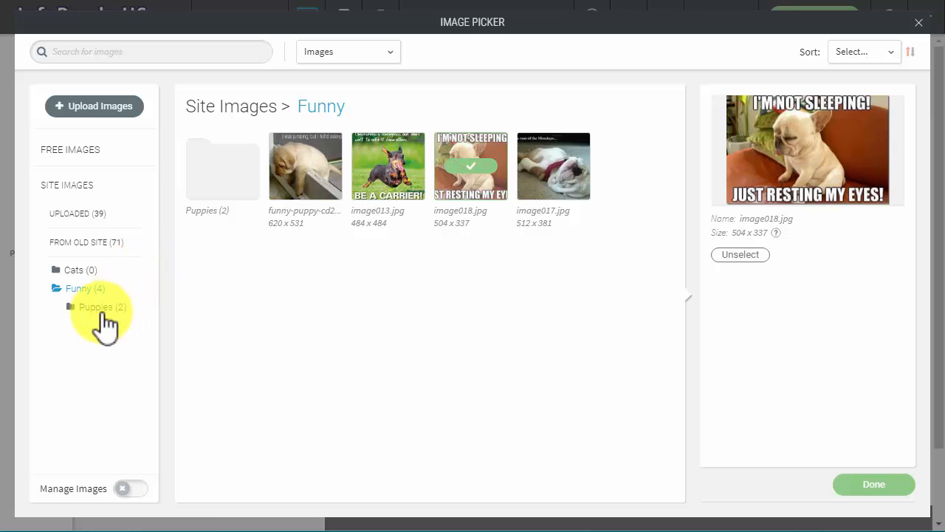
click(475, 181)
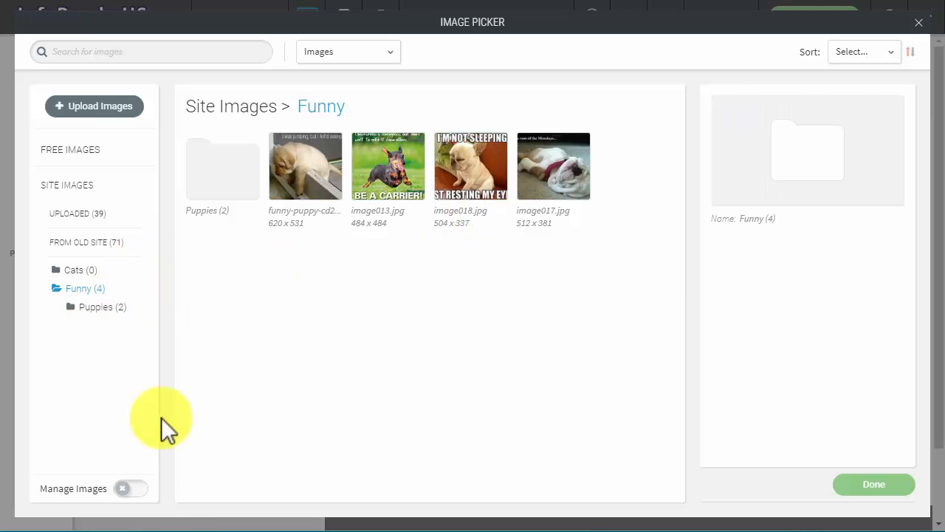
Turn on image management, select image018.jpg in the Funny folder to view its management options, and unselect it.
click(131, 490)
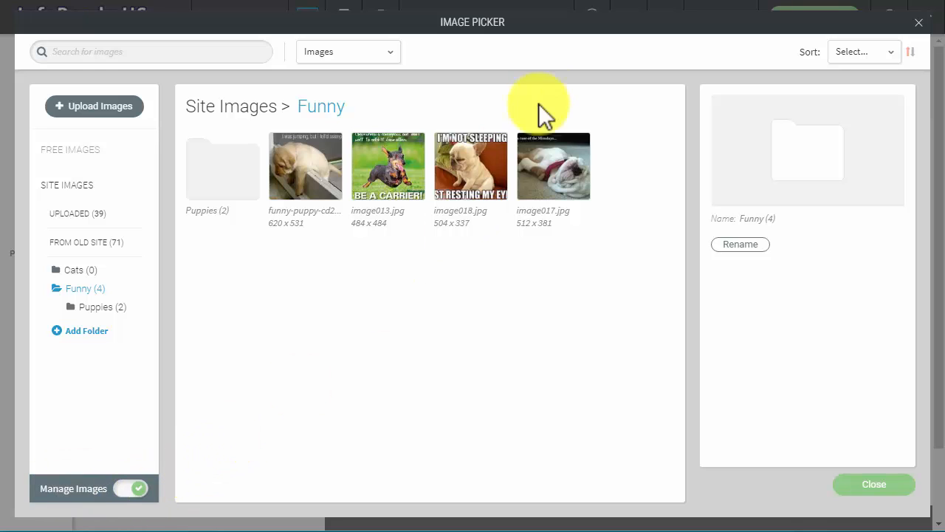
mouse_move(476, 190)
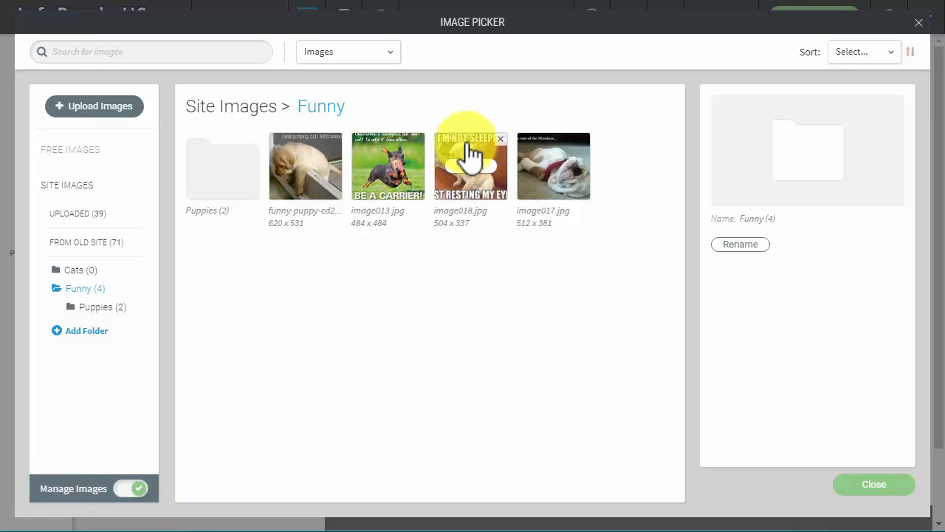
drag(192, 220, 80, 191)
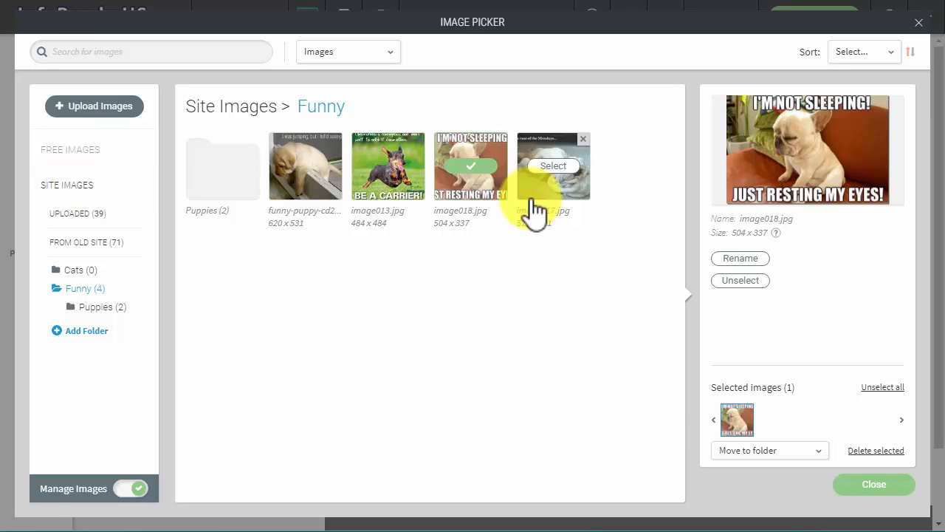
click(479, 179)
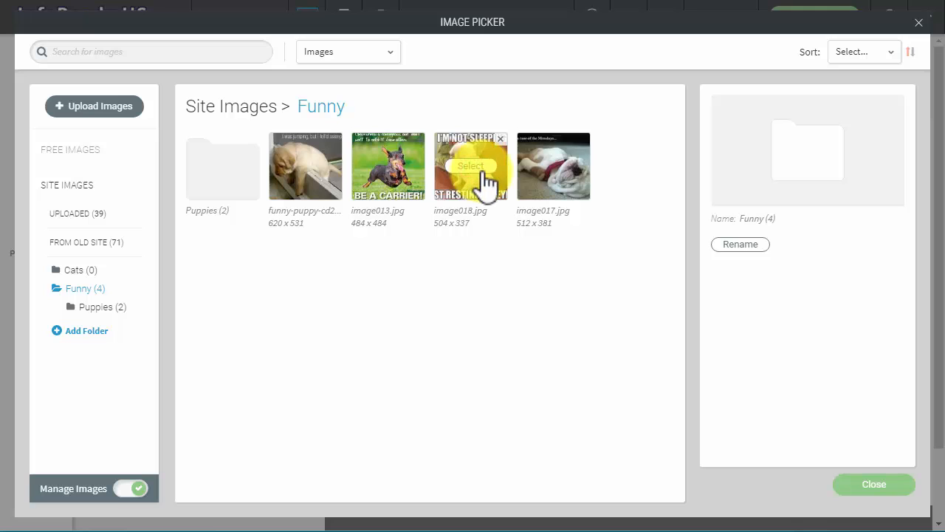
Select image018.jpg in the Funny folder, browse Site Images and the Puppies subfolder, and return to Funny.
click(473, 168)
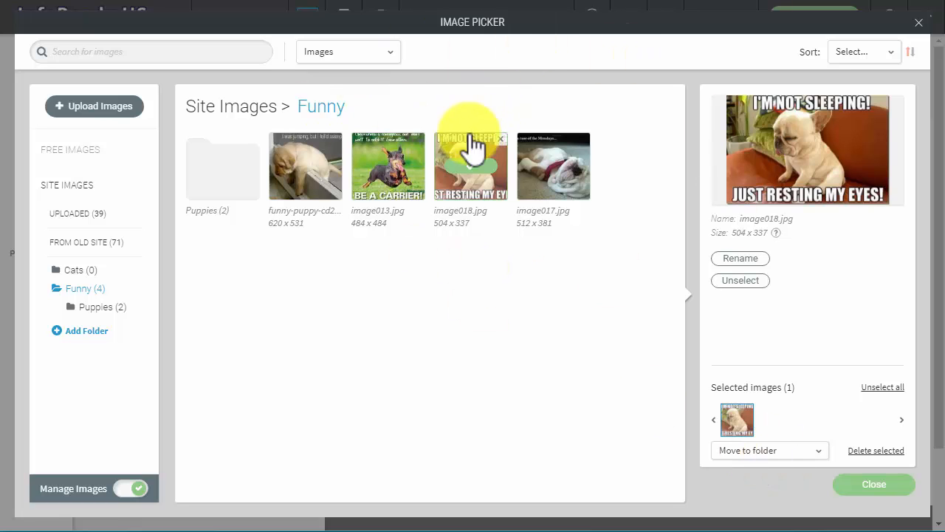
click(254, 109)
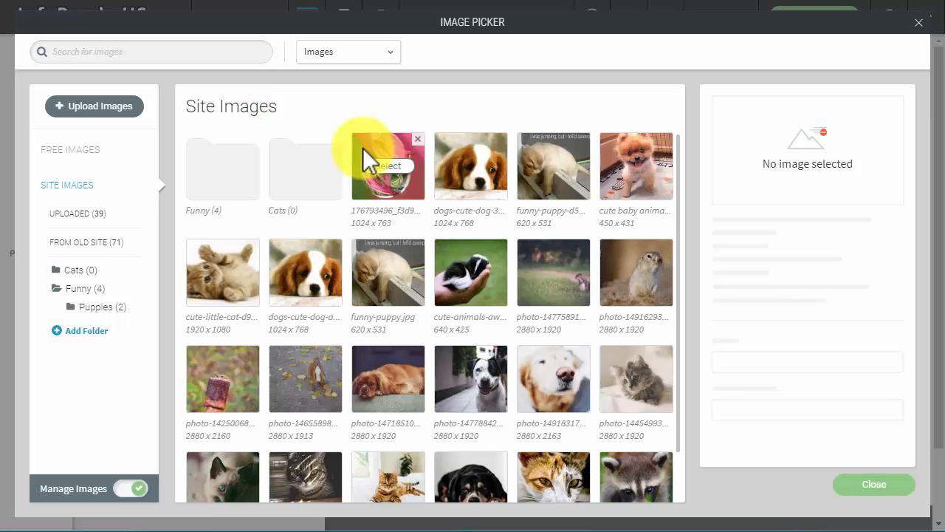
click(98, 306)
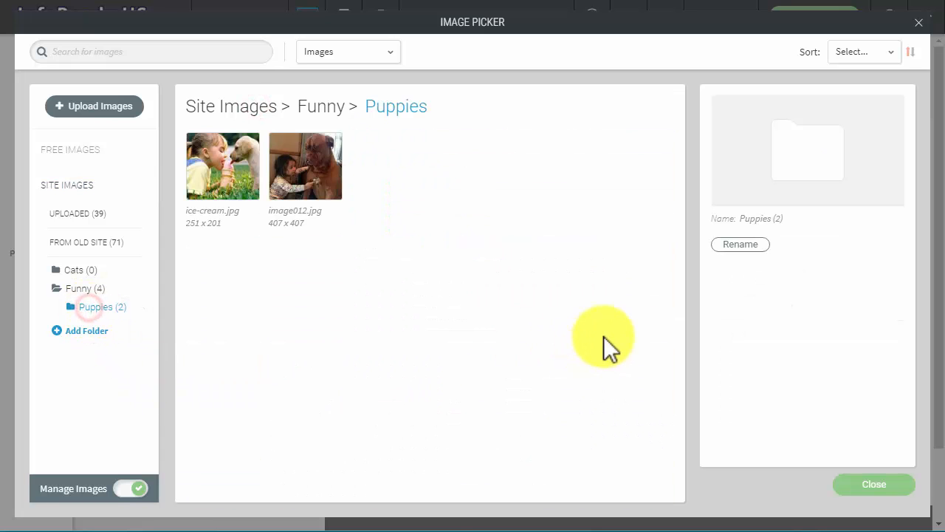
click(85, 288)
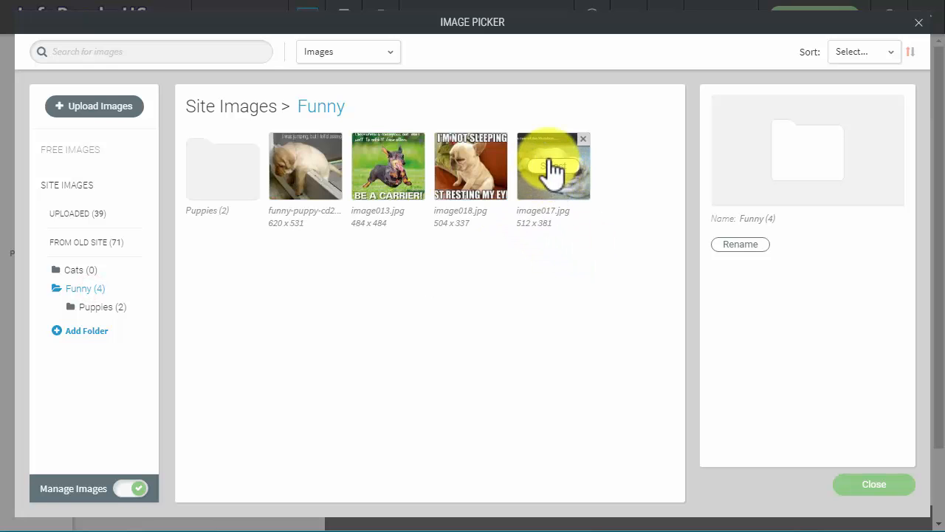
Move image017.jpg out of the Funny folder into Site Images.
click(549, 159)
click(794, 450)
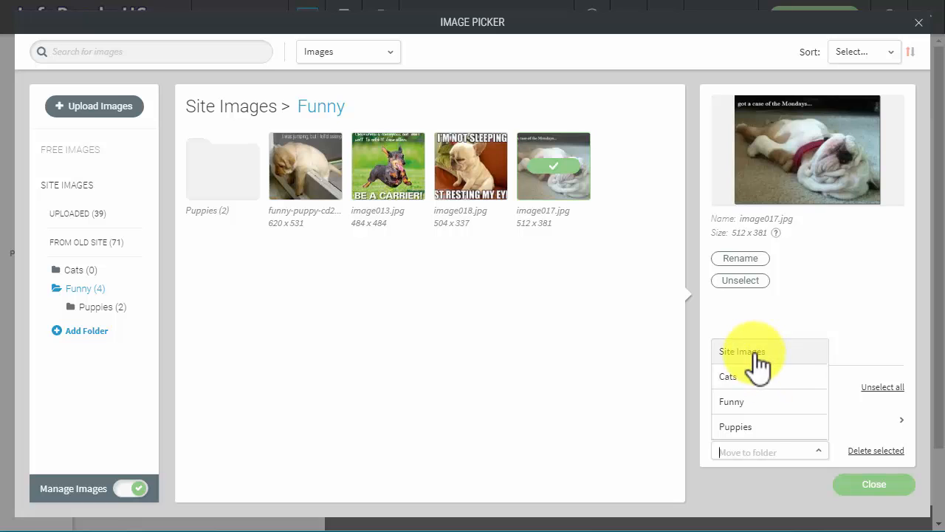
click(841, 338)
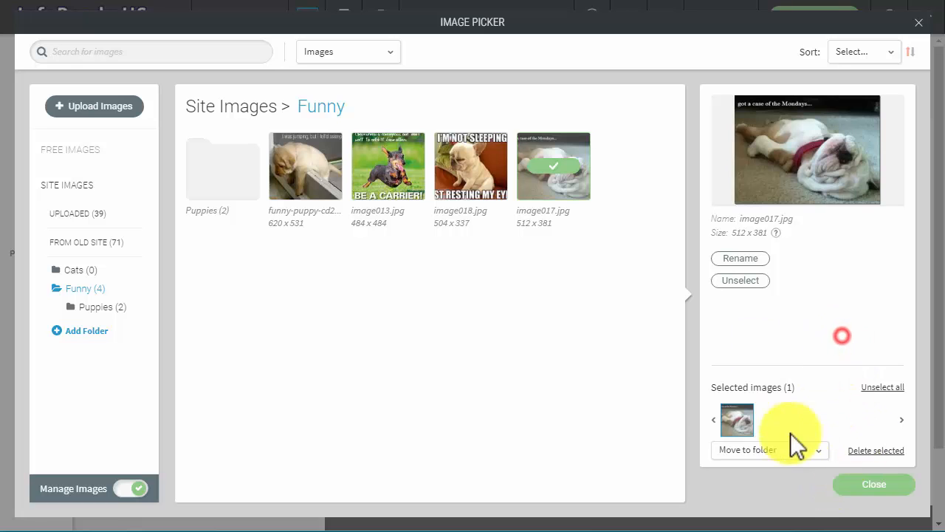
click(757, 452)
click(745, 351)
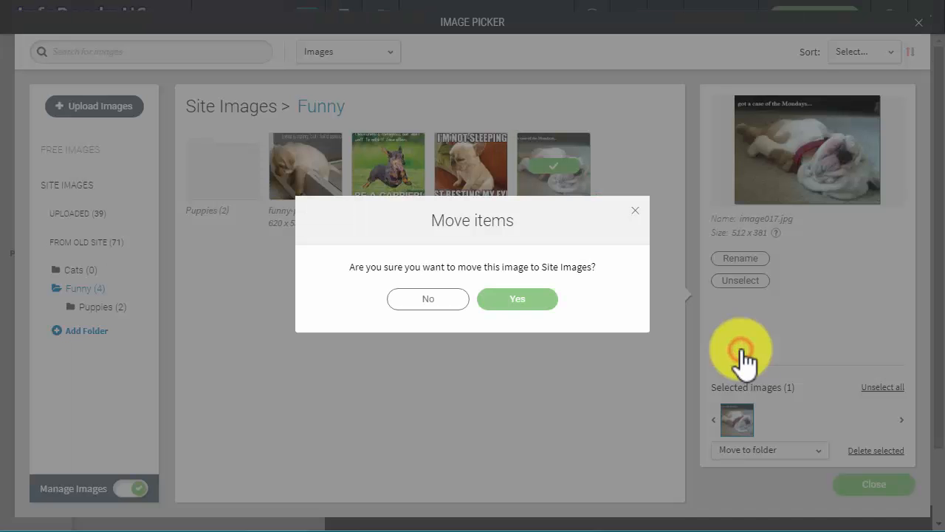
click(539, 304)
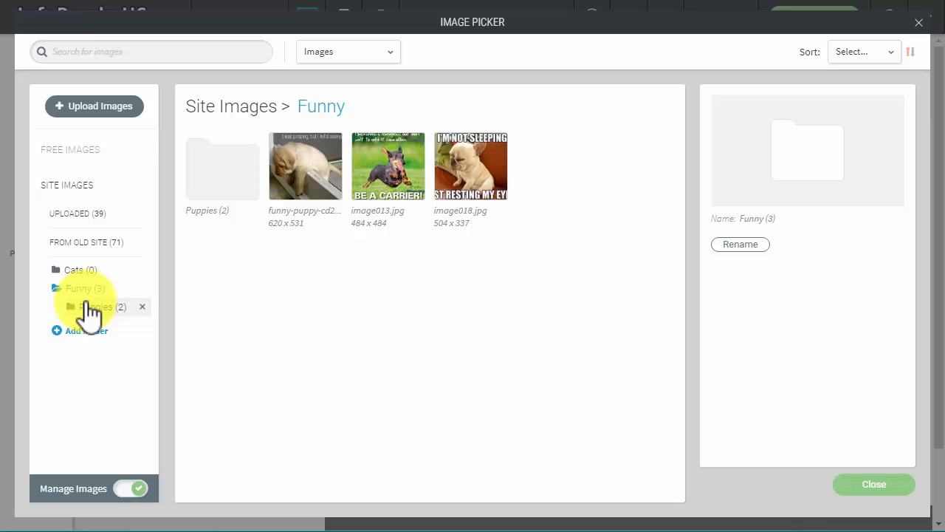
View the Funny and Cats folders, and close the image picker and the content library.
click(84, 288)
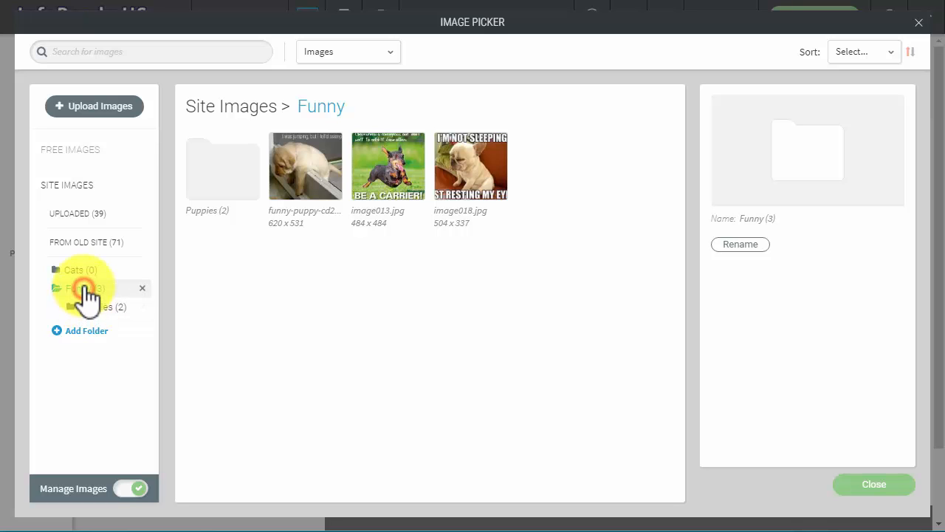
click(76, 271)
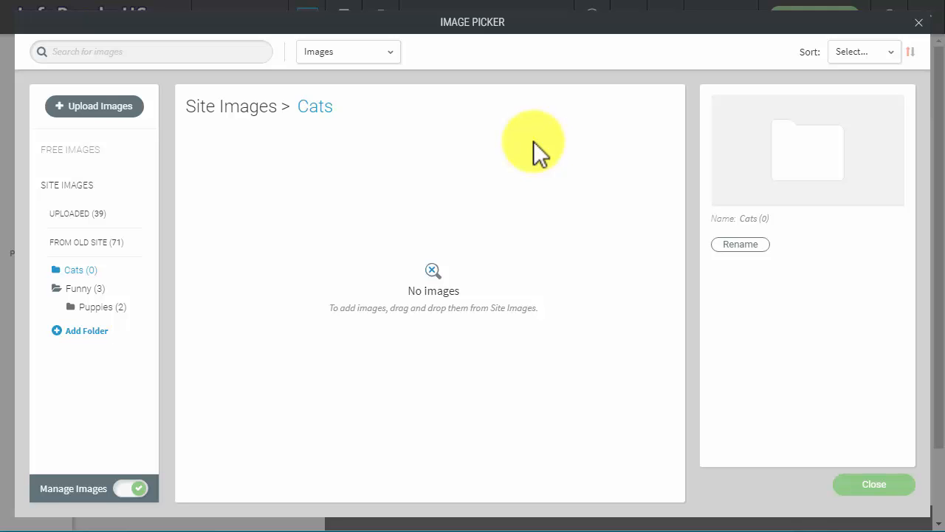
click(79, 270)
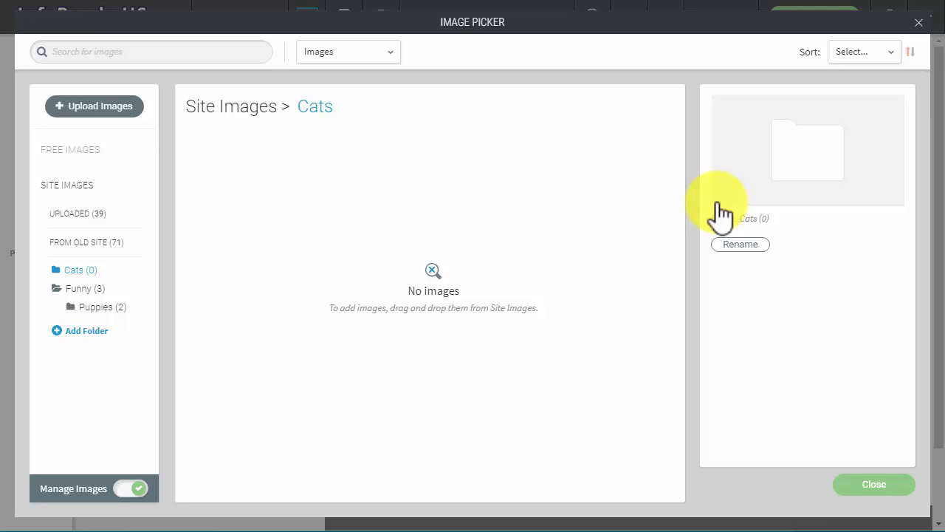
click(921, 23)
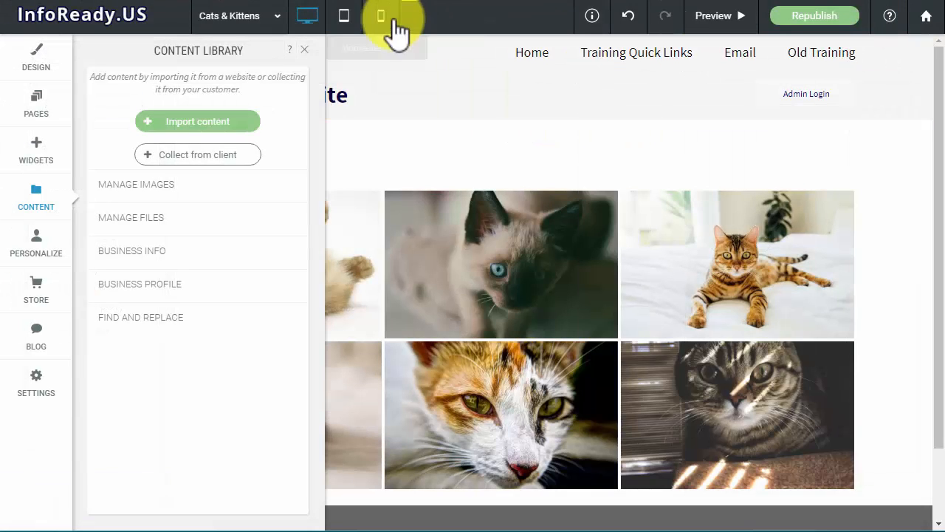
click(304, 49)
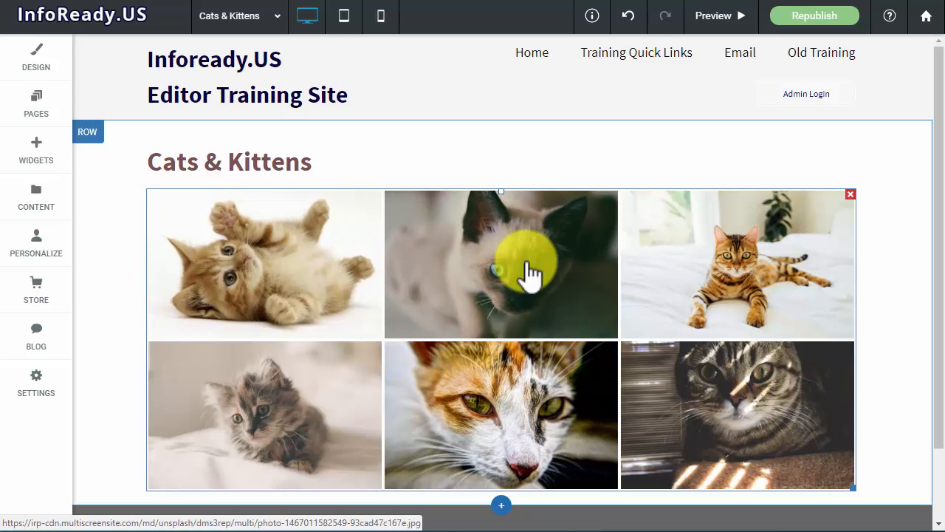
click(506, 270)
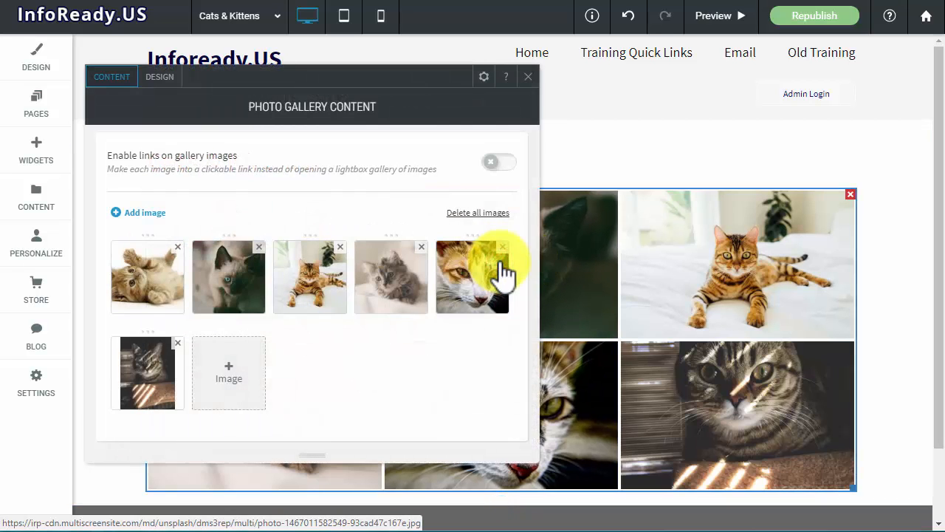
click(226, 372)
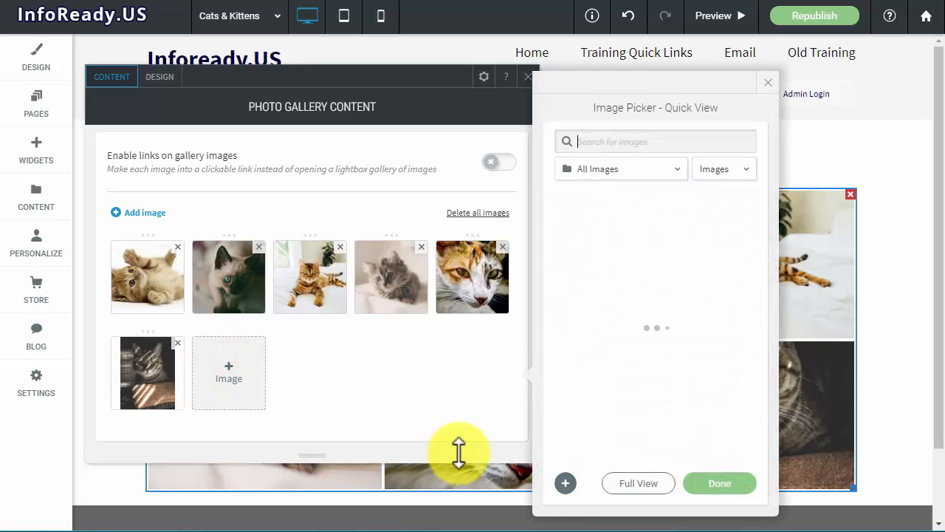
click(773, 79)
click(528, 76)
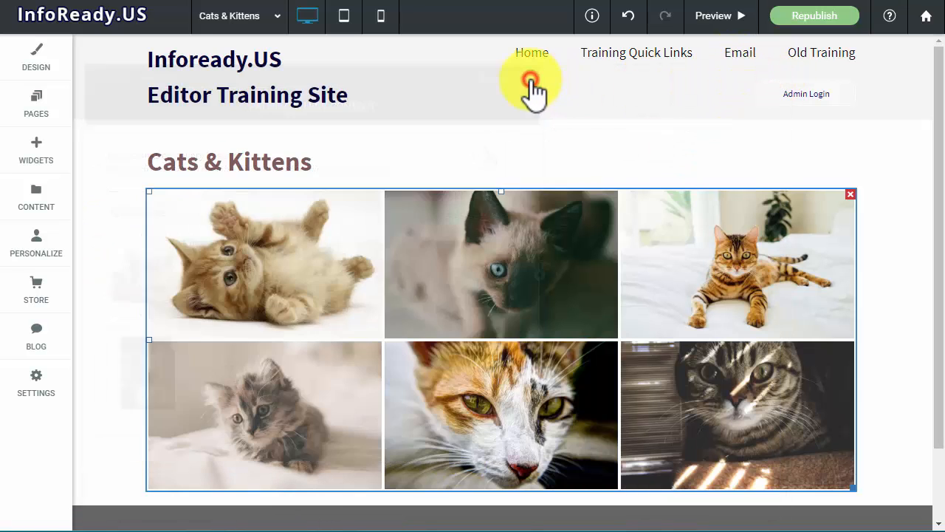
Open the image picker for adding images to the Cats & Kittens photo gallery, and filter it to the Cats folder.
click(345, 289)
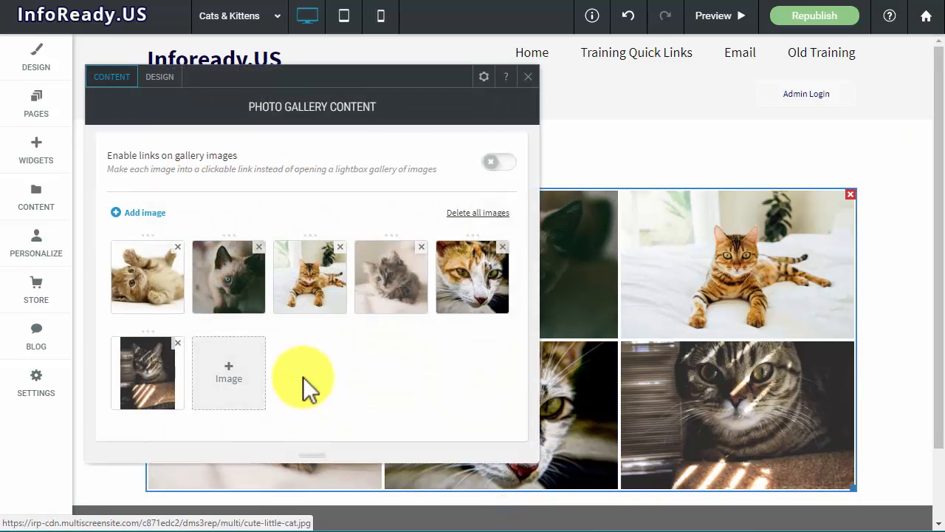
click(241, 393)
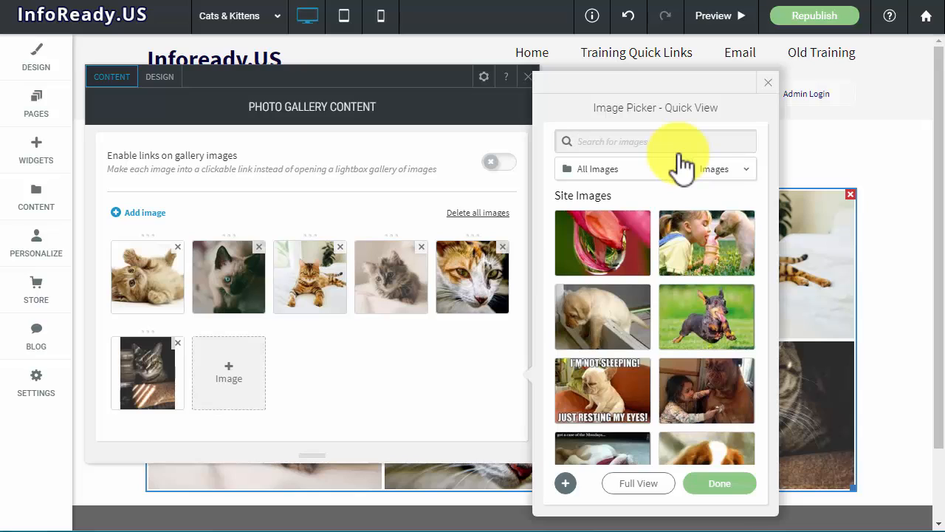
click(641, 169)
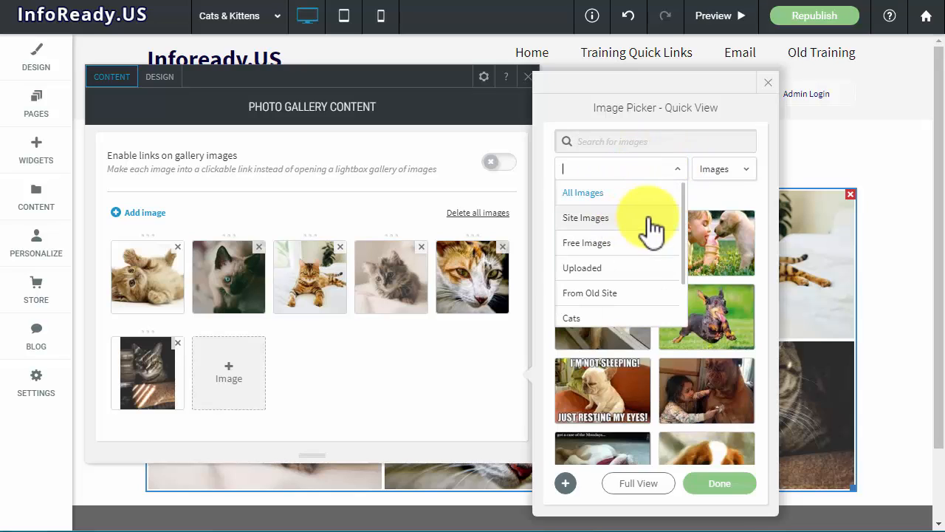
scroll(633, 243, down, 1)
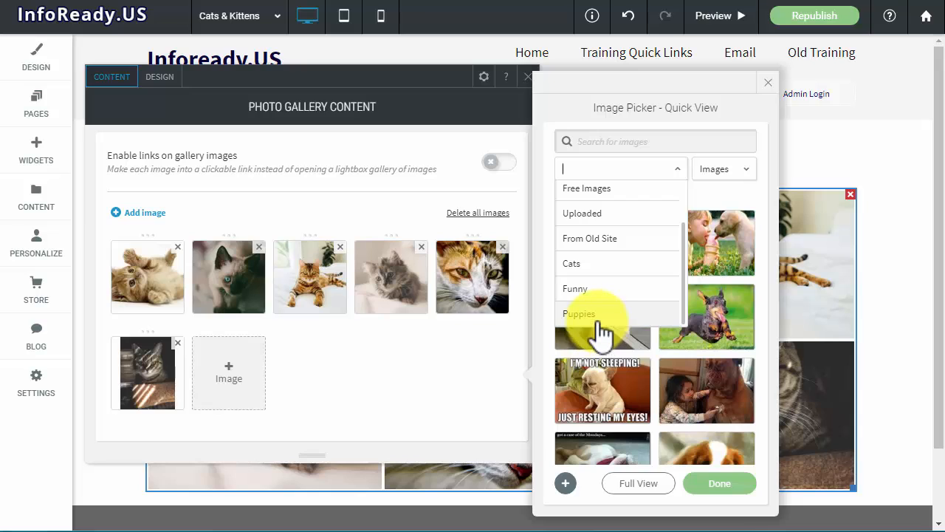
click(598, 264)
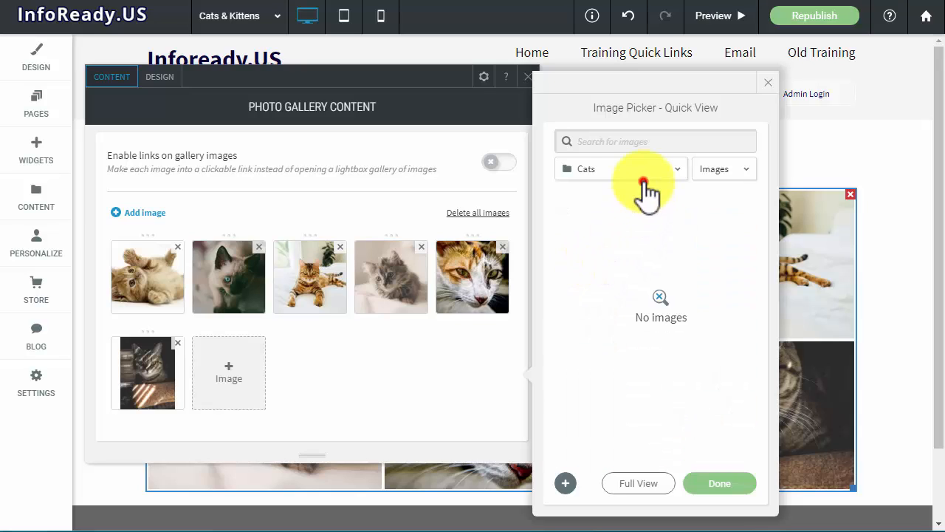
Filter the image picker to the Funny folder and review its images.
click(648, 168)
click(591, 286)
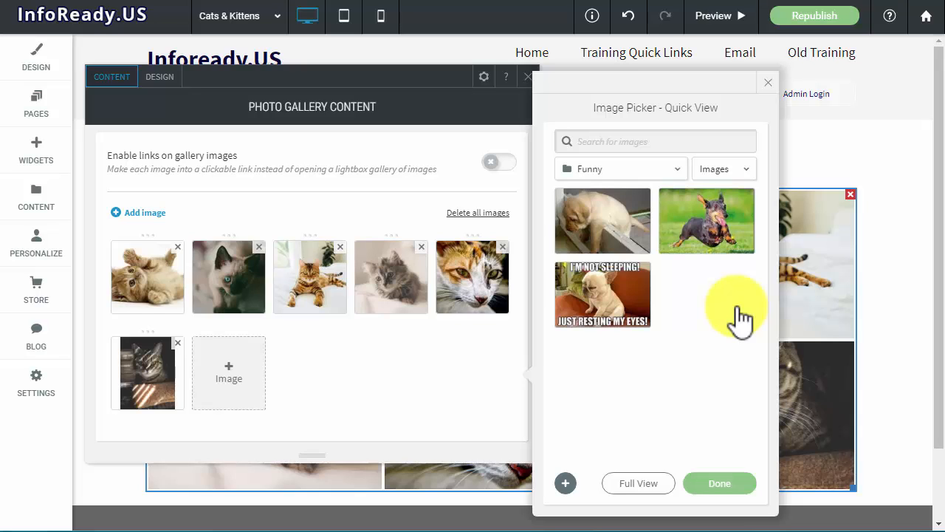
mouse_move(731, 207)
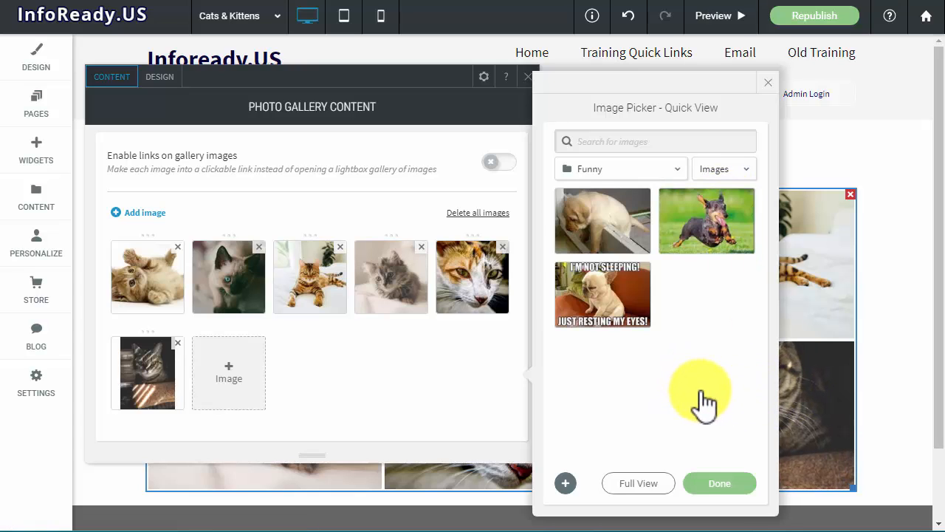
mouse_move(707, 255)
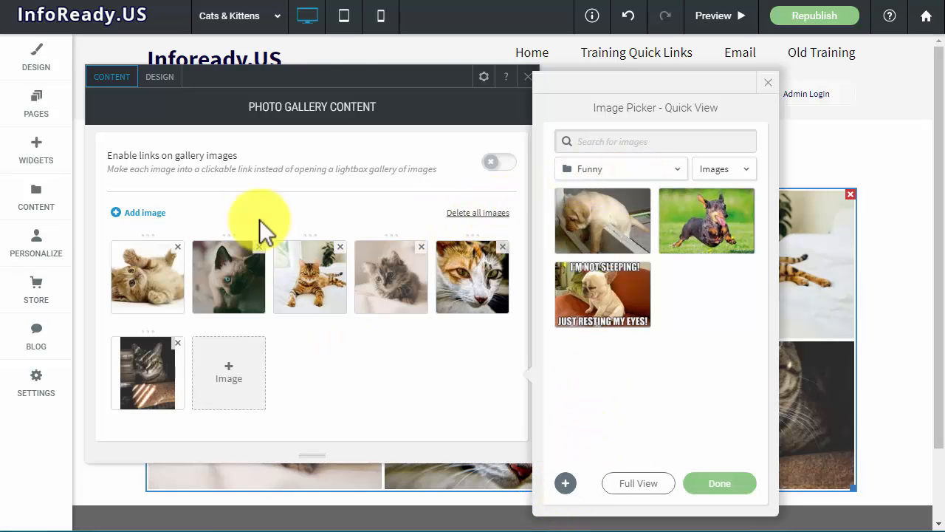
mouse_move(628, 279)
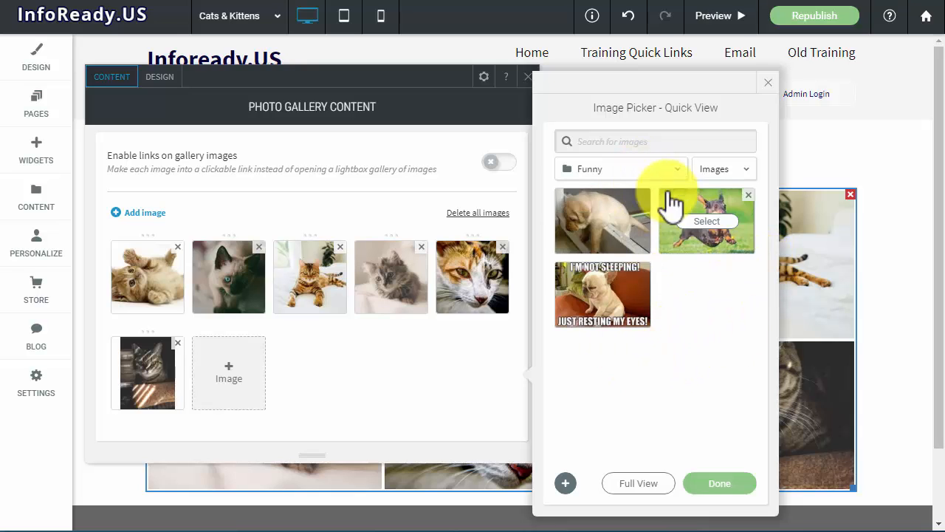
List all images in the image picker, and filter back to the Funny folder to compare the two views.
click(604, 169)
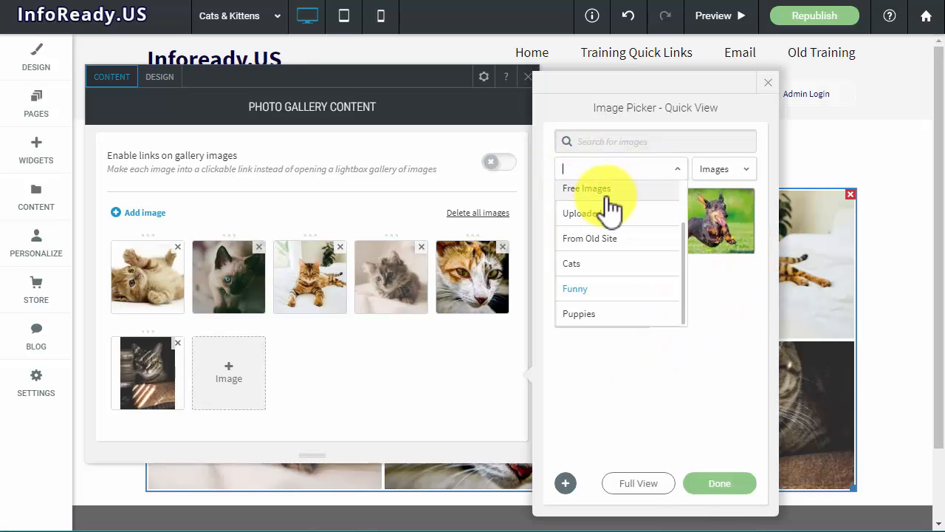
scroll(608, 207, up, 2)
click(602, 194)
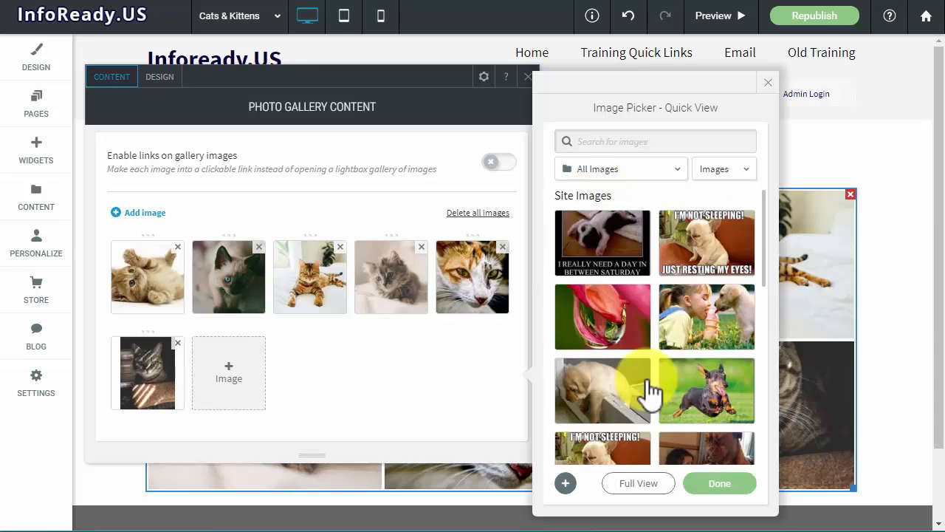
click(627, 168)
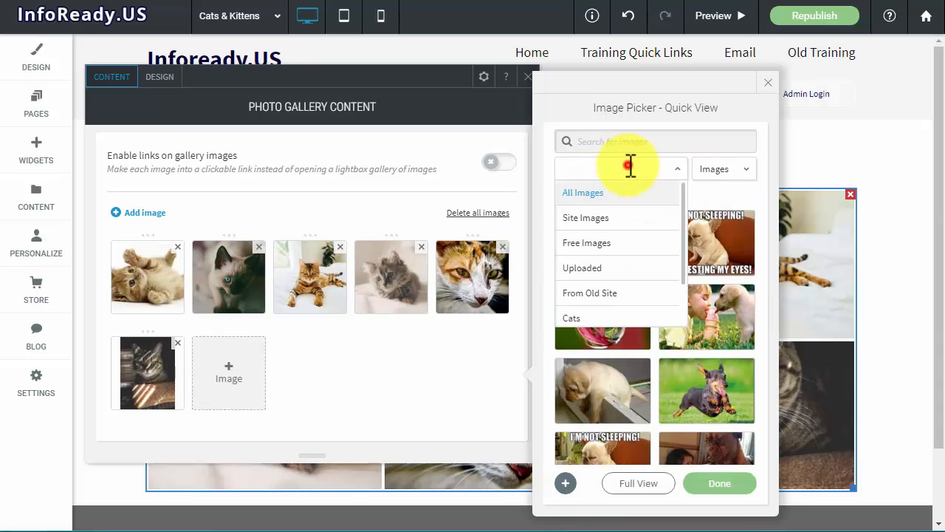
scroll(615, 281, down, 2)
click(613, 290)
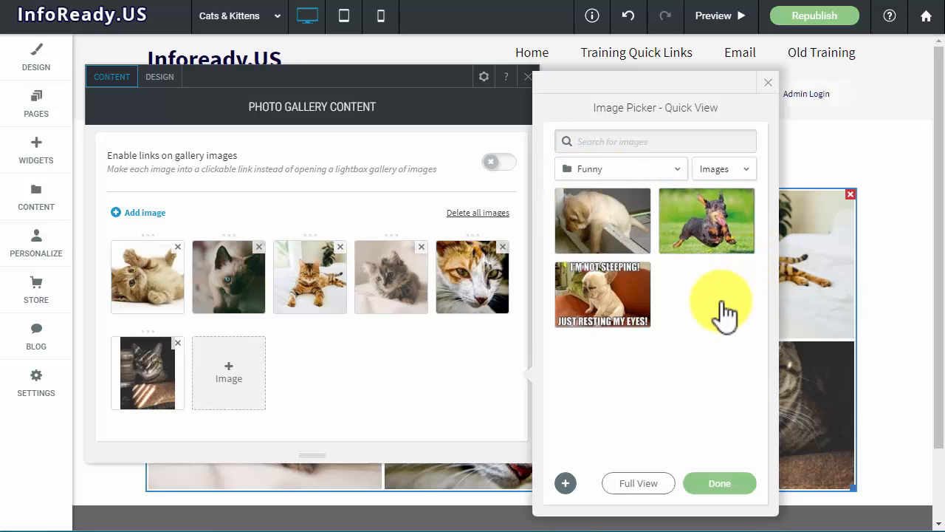
Set the image picker to All Images again and look through the complete list of site images.
click(606, 171)
scroll(596, 196, up, 2)
click(597, 193)
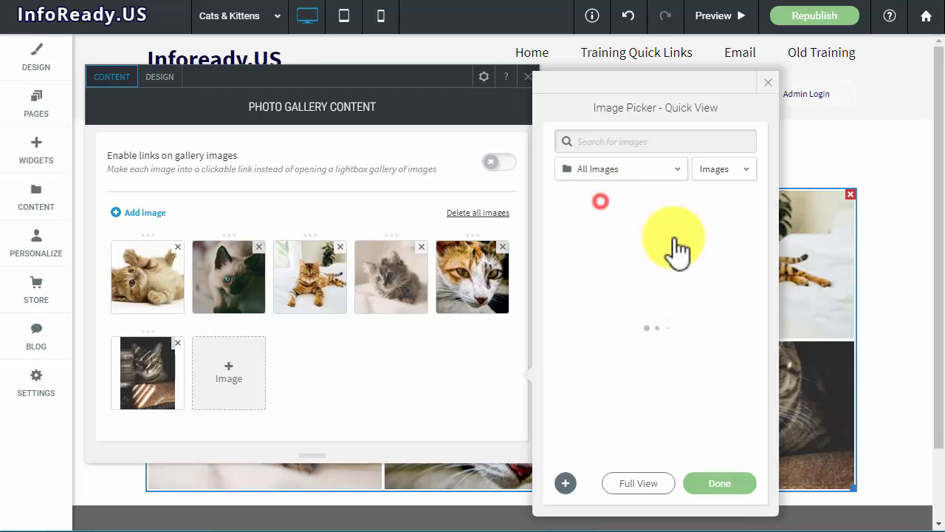
scroll(735, 318, down, 3)
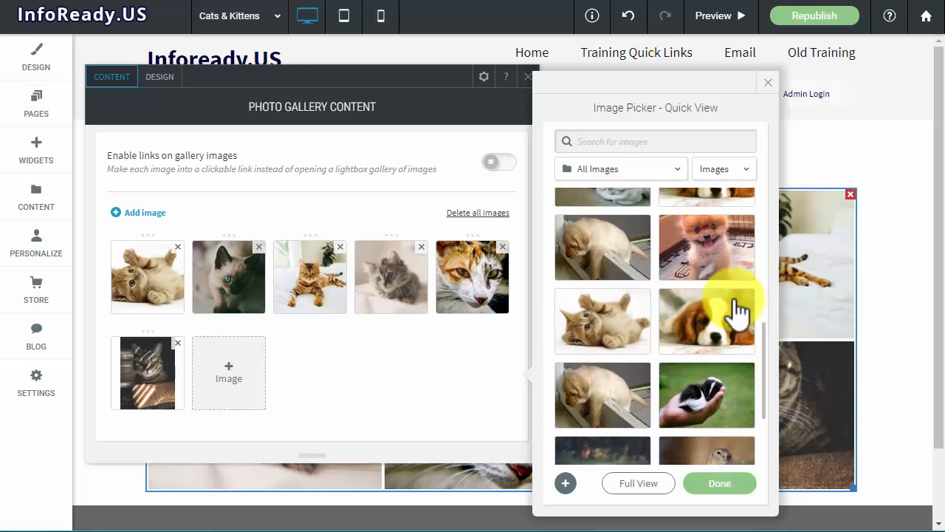
scroll(737, 311, up, 3)
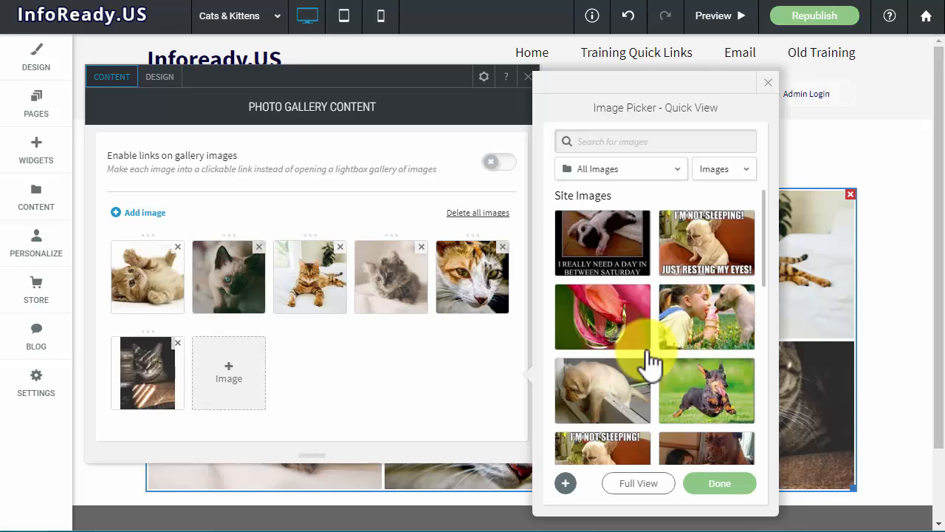
mouse_move(648, 349)
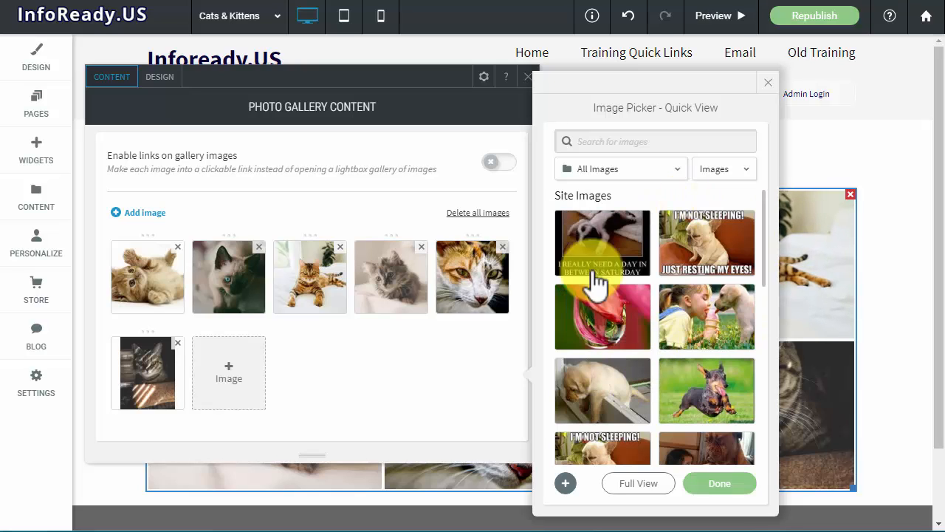
mouse_move(735, 314)
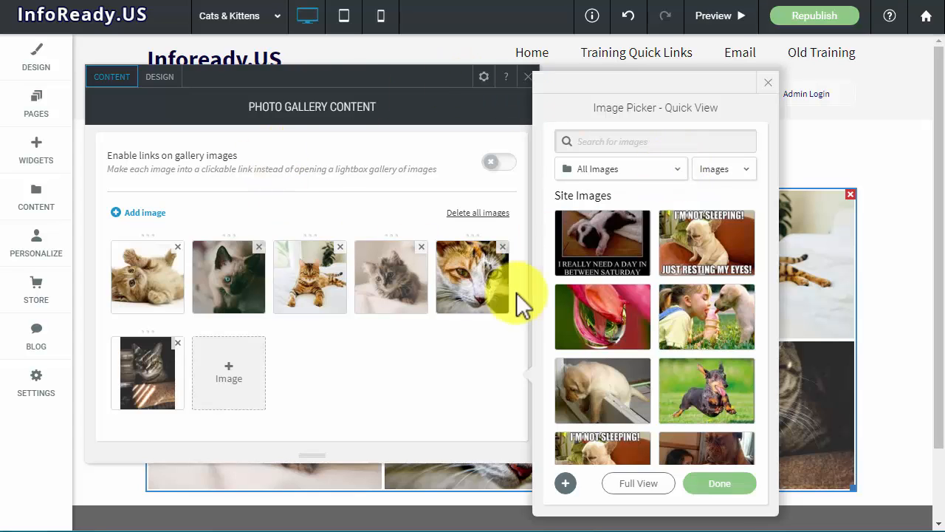
mouse_move(711, 284)
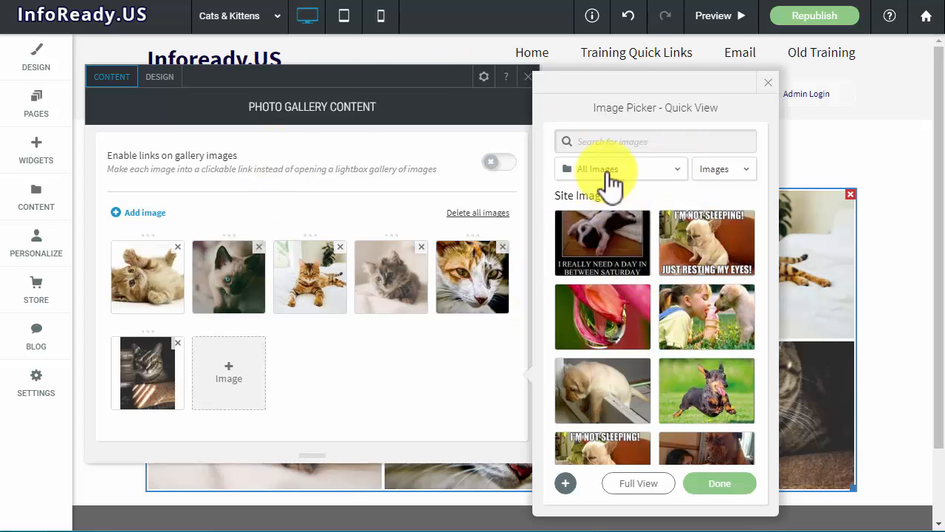
Open the file chooser for uploading a new image from the gallery's image picker.
mouse_move(706, 336)
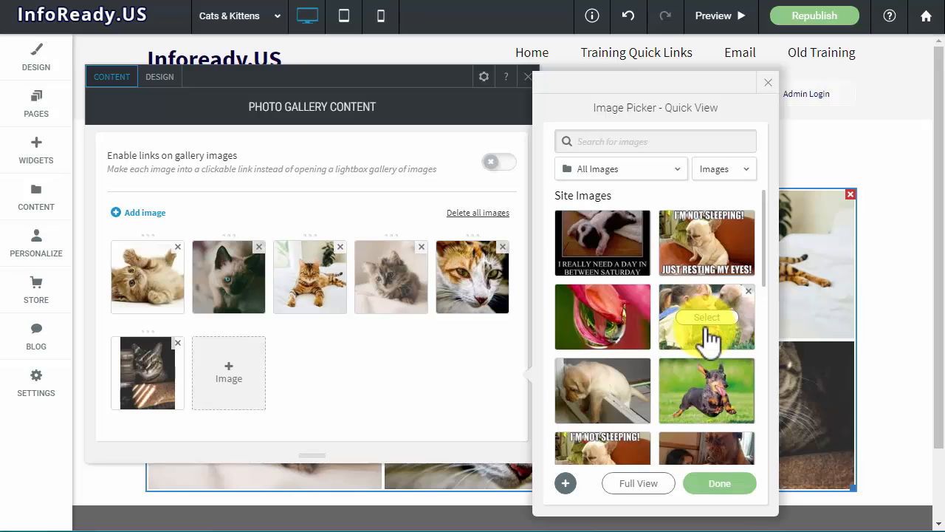
click(627, 143)
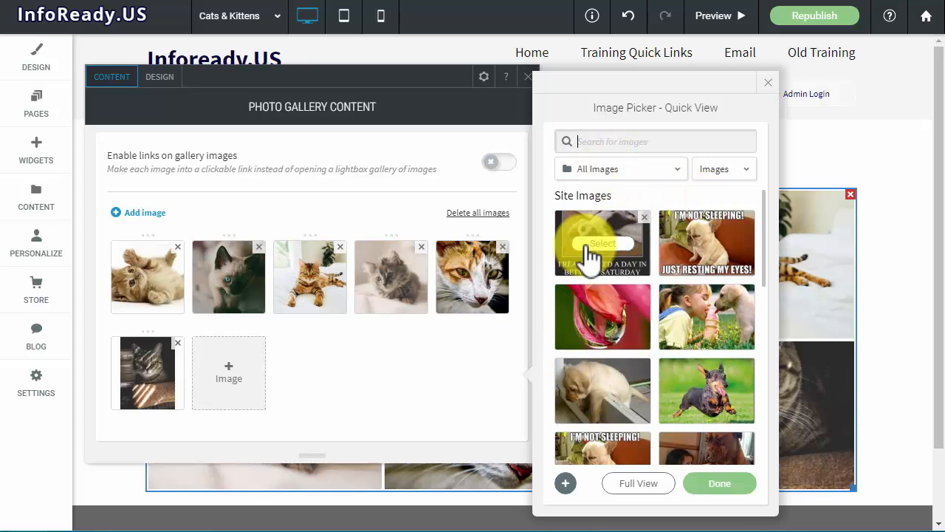
click(566, 486)
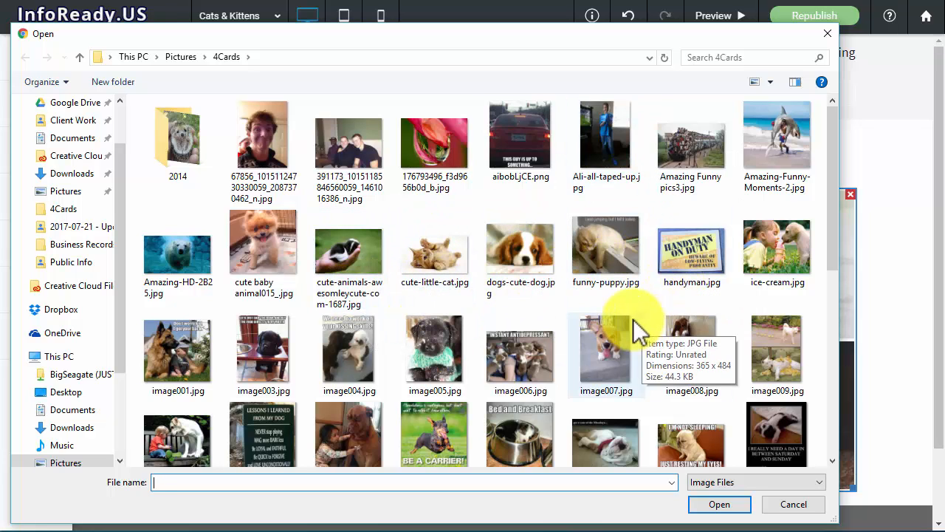
Rename the file funny-puppy.jpg in the 4Cards folder to img00033332.jpg.
click(592, 283)
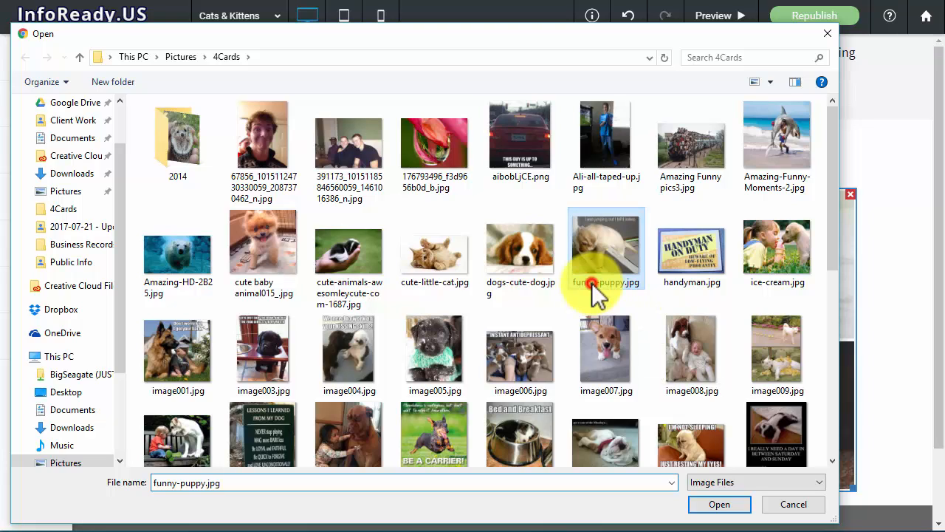
click(596, 283)
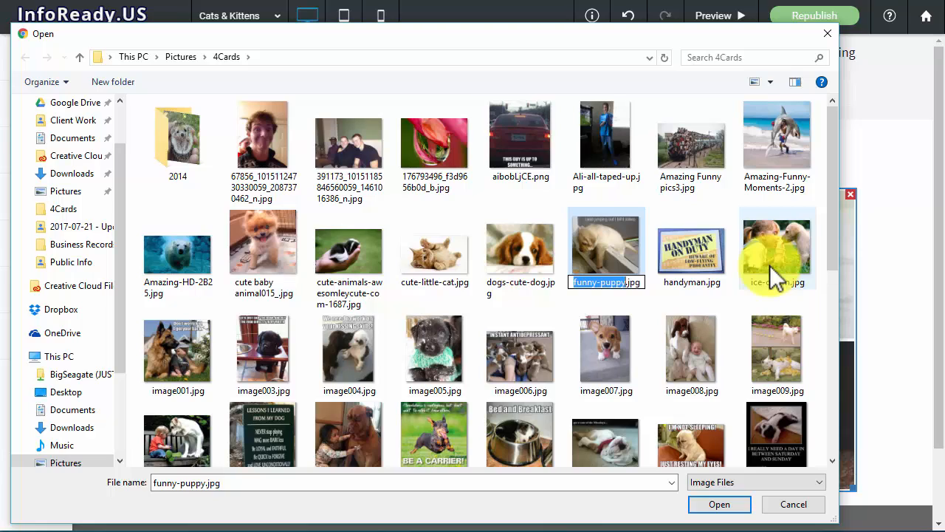
text(img)
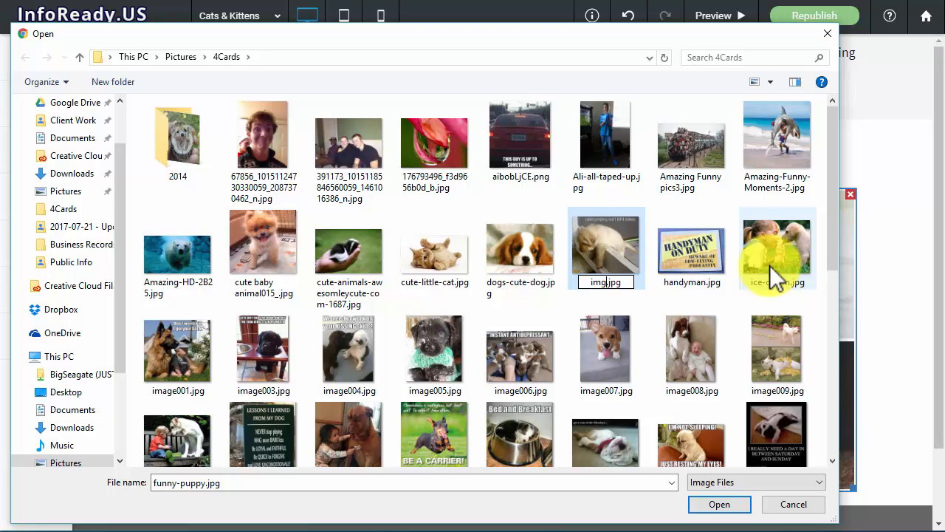
text(00033332)
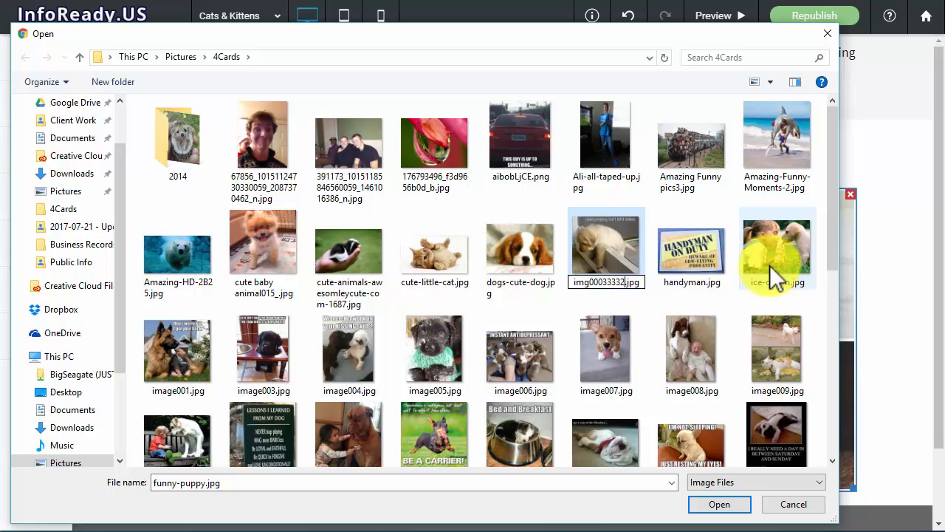
key(Return)
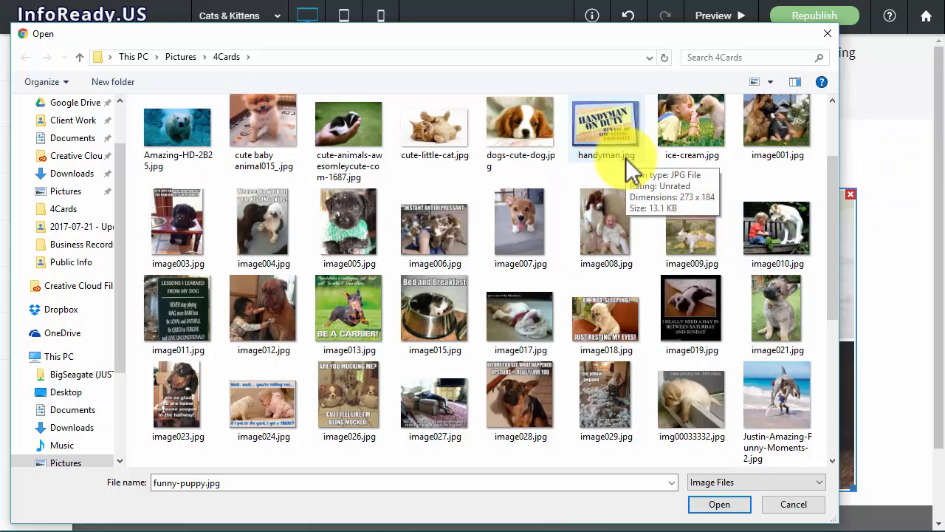
Find img00033332.jpg in the 4Cards folder and open its name for editing.
scroll(625, 158, down, 3)
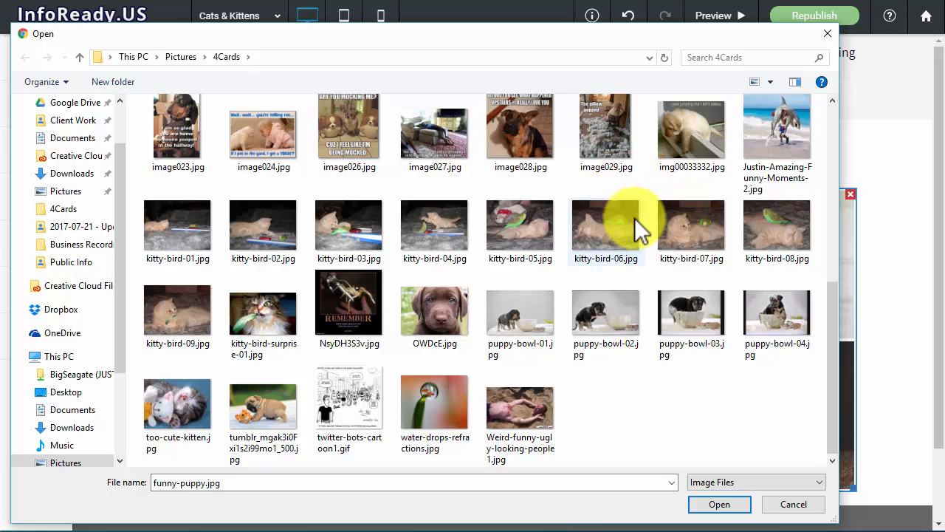
scroll(639, 219, up, 2)
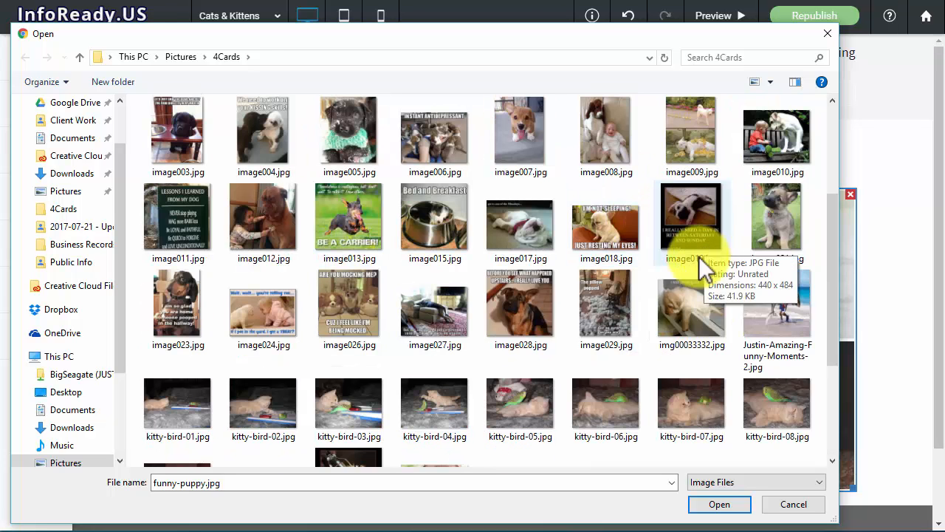
click(693, 339)
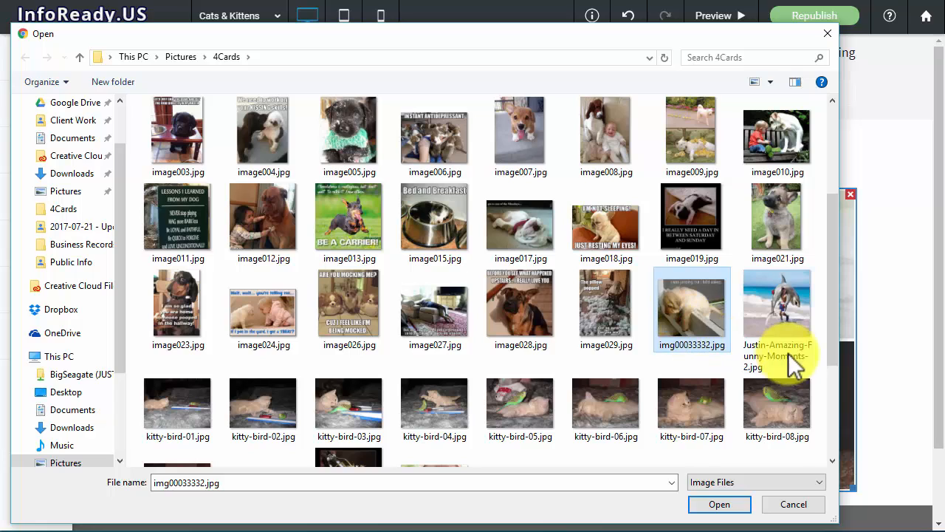
right_click(684, 347)
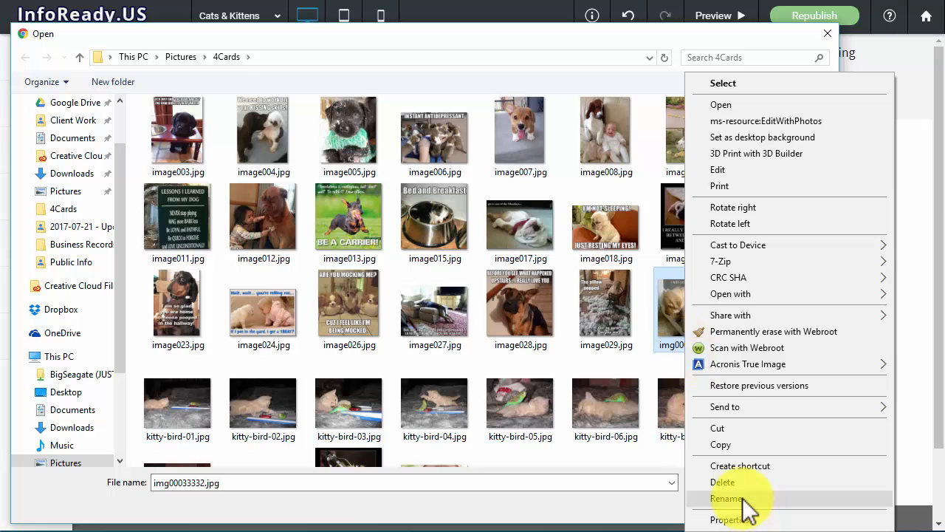
click(667, 340)
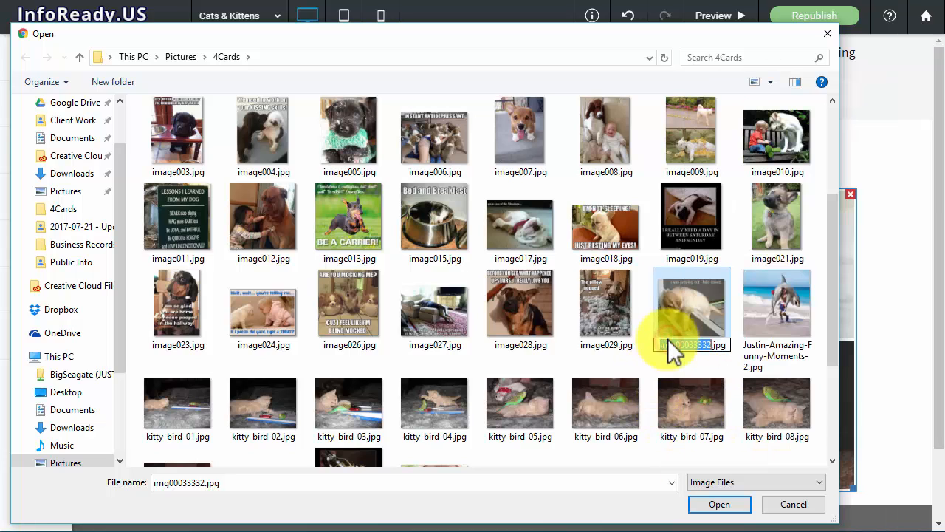
click(689, 371)
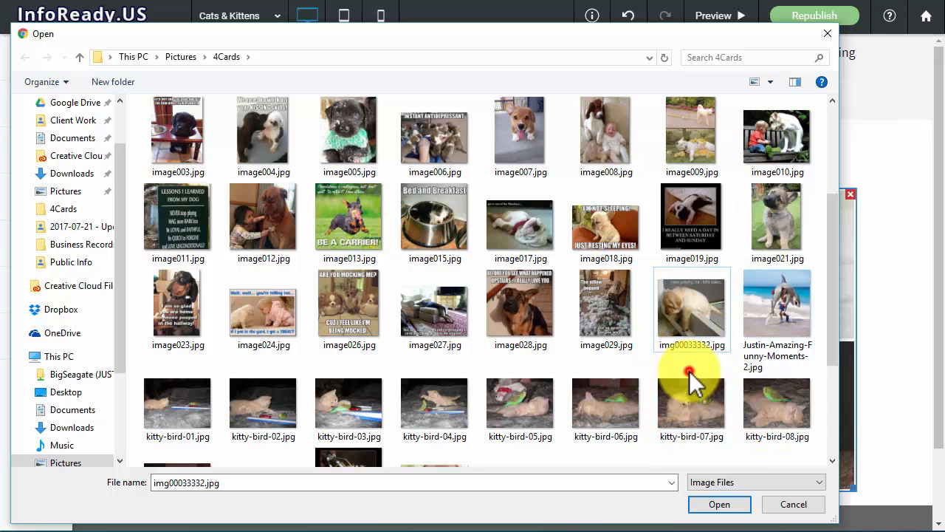
Try to rename img00033332.jpg to stuck-puppy.jpg.
click(686, 347)
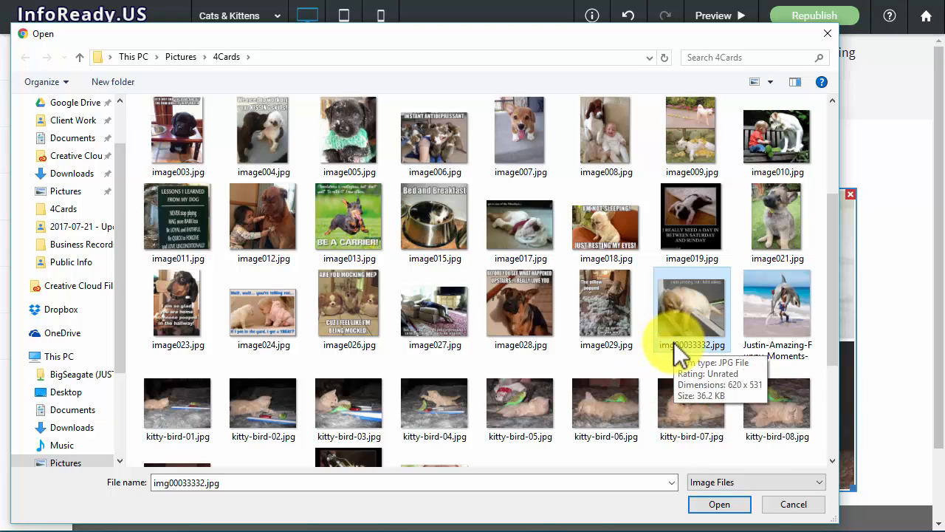
click(673, 342)
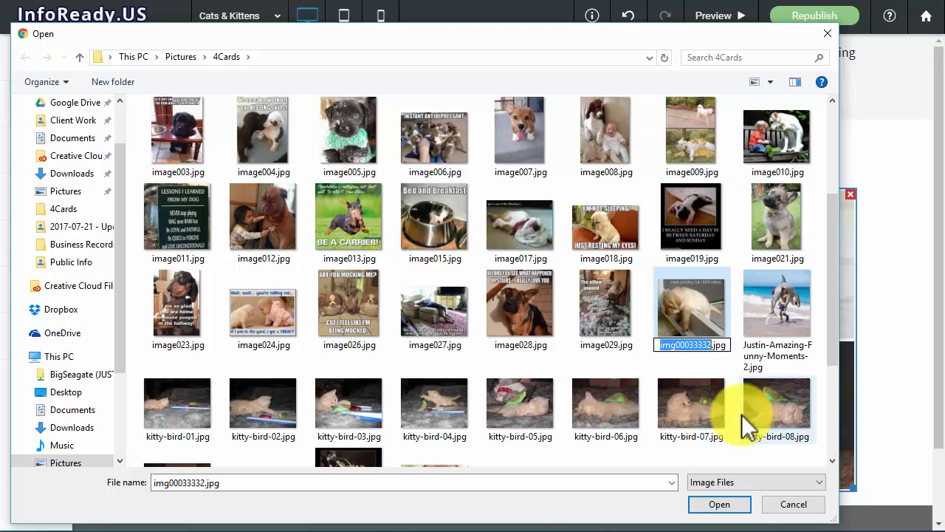
text(pupp)
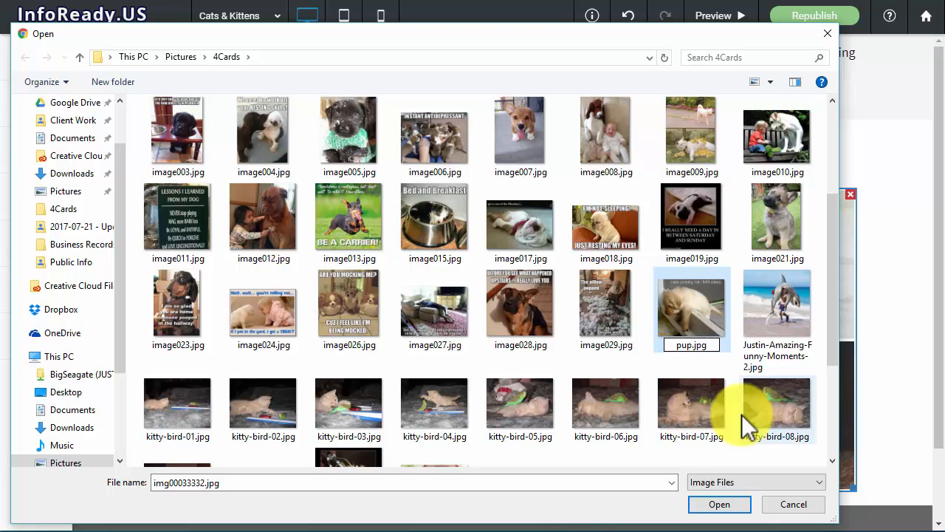
text(y)
key(BackSpace)
key(BackSpace)
key(BackSpace)
key(BackSpace)
key(BackSpace)
text(stuck-puppy)
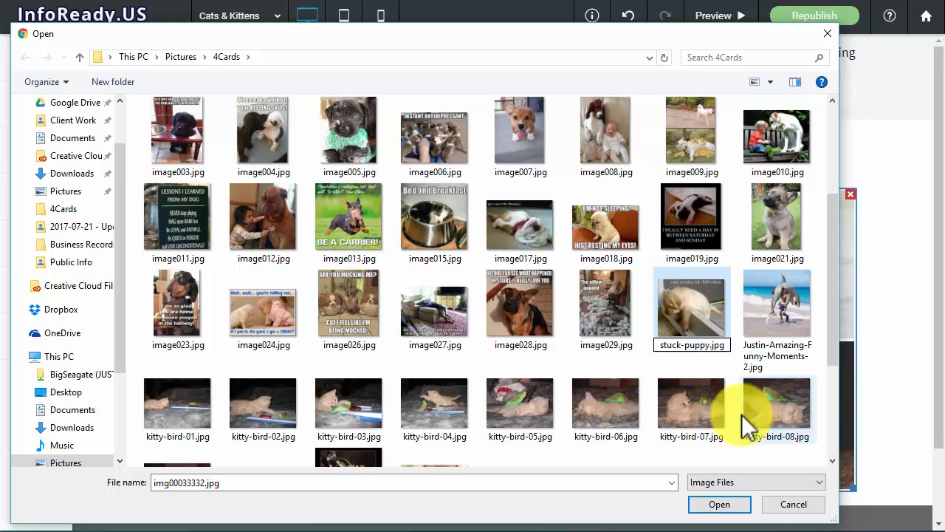
text(')
key(Escape)
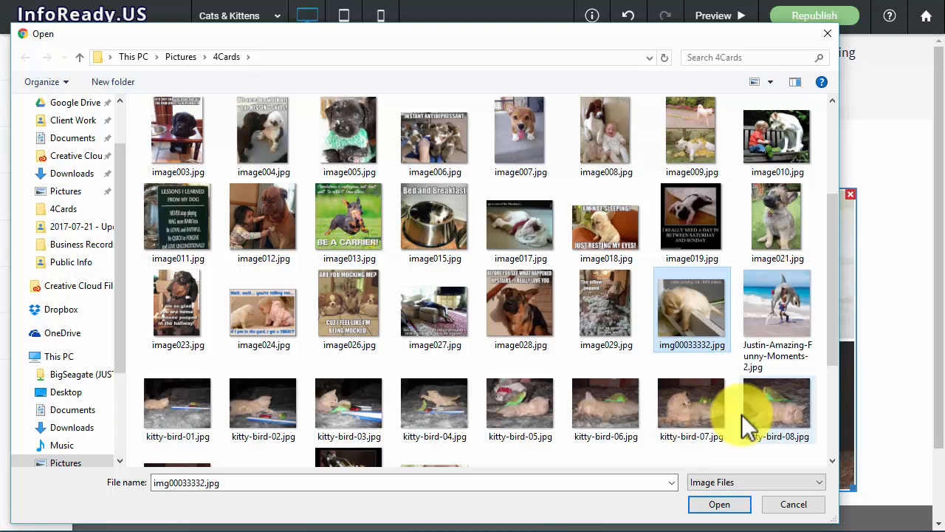
Rename the image file img00033332.jpg to Puppy.jpg.
click(705, 347)
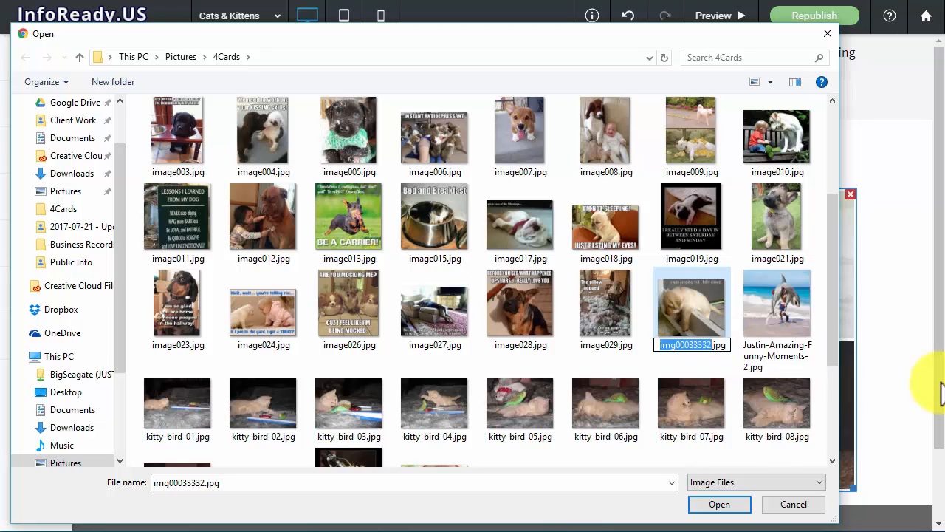
key(BackSpace)
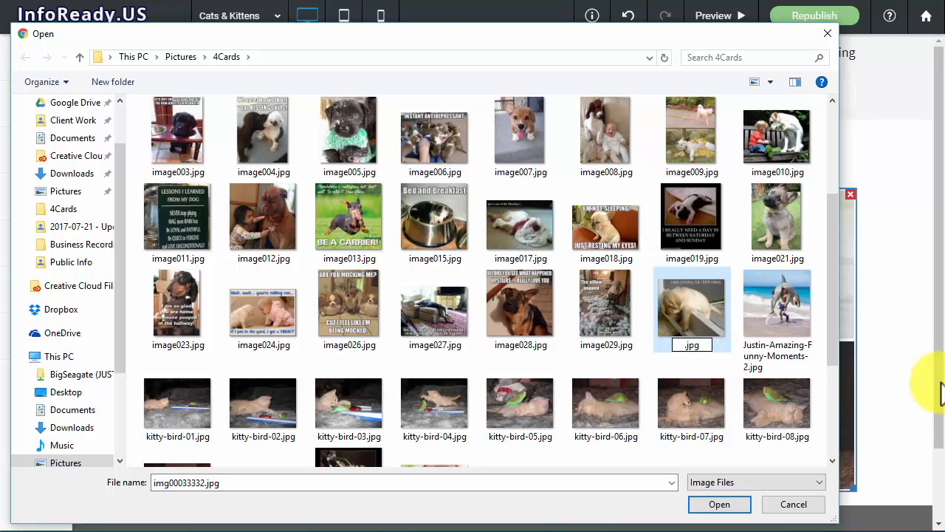
text(Pupp)
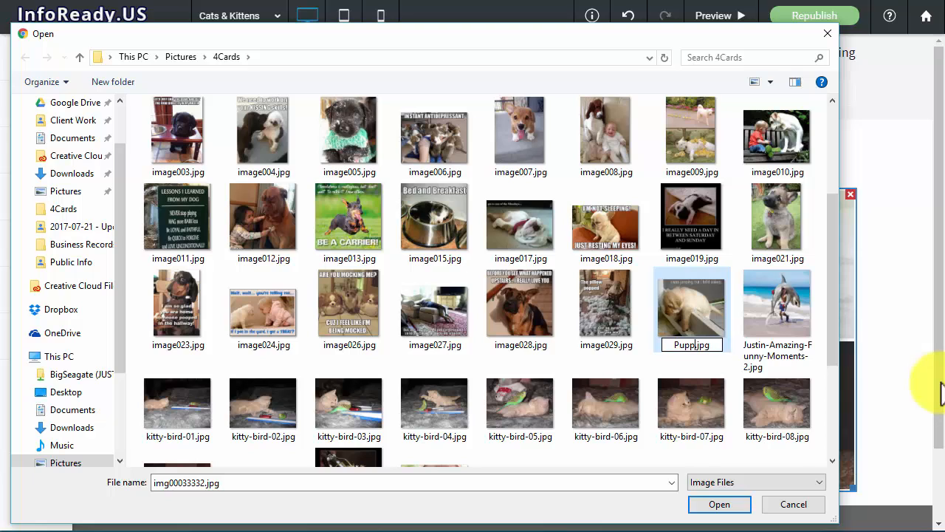
text(y)
key(Tab)
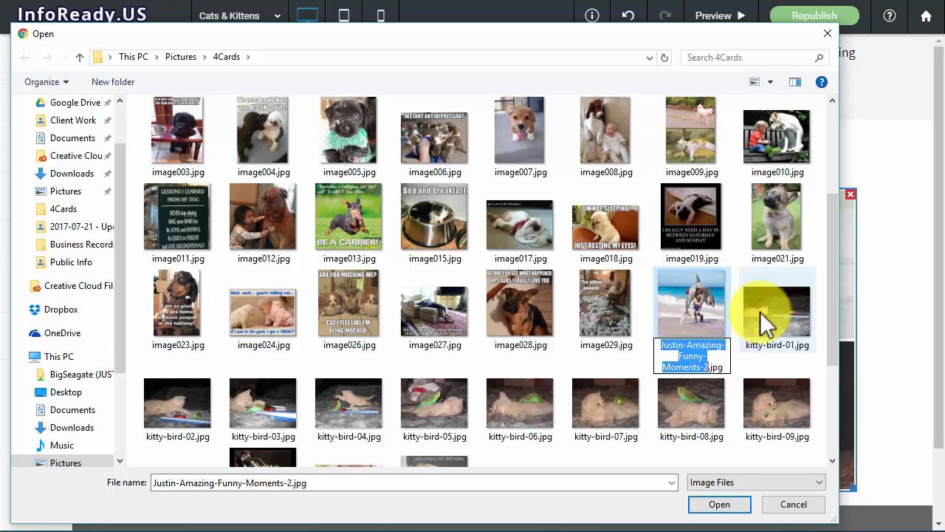
click(686, 255)
click(679, 359)
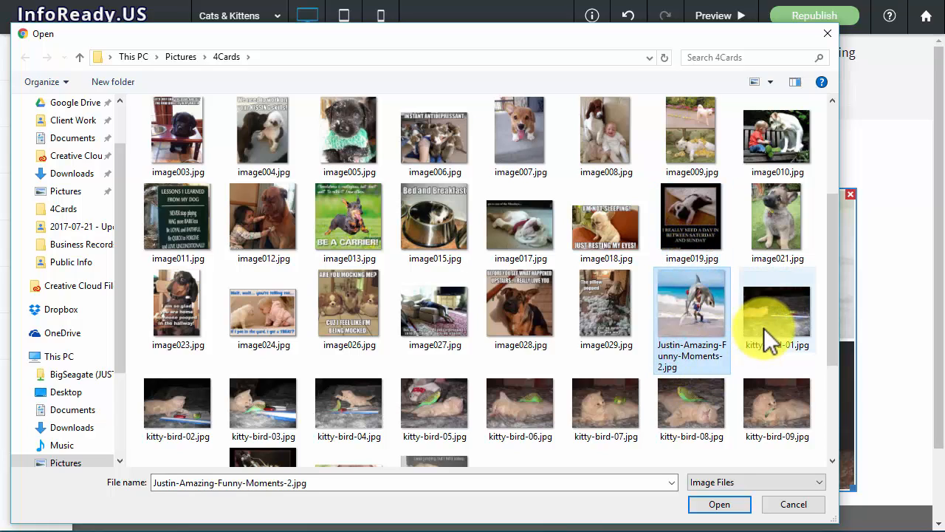
click(687, 359)
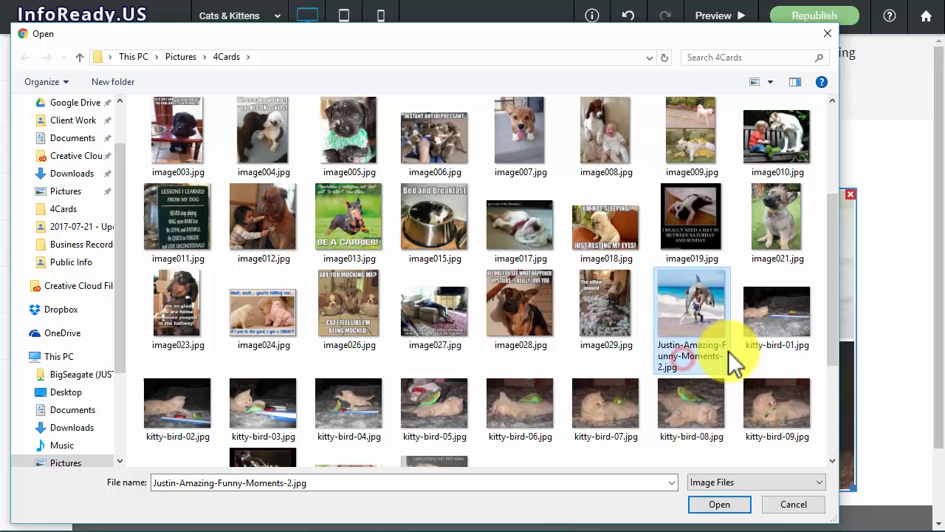
click(604, 260)
click(603, 260)
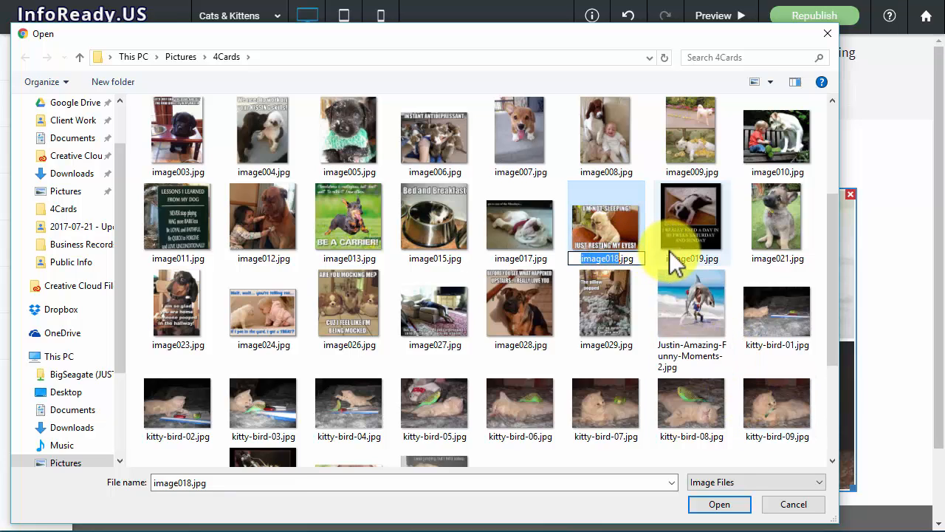
Find Puppy.jpg in the 4Cards folder, rename it to Puppy-Stuck.jpg, and select the renamed file.
scroll(698, 248, down, 2)
scroll(698, 247, up, 4)
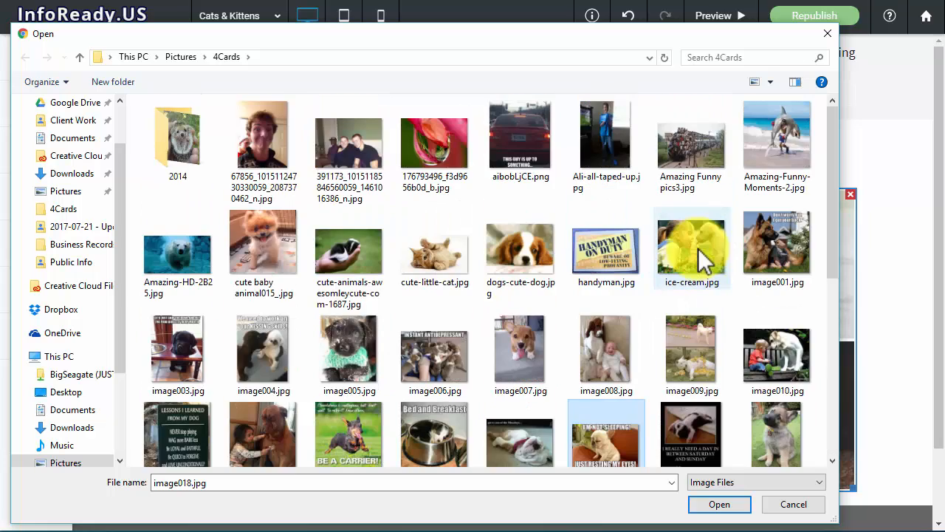
scroll(698, 249, down, 5)
scroll(698, 249, up, 3)
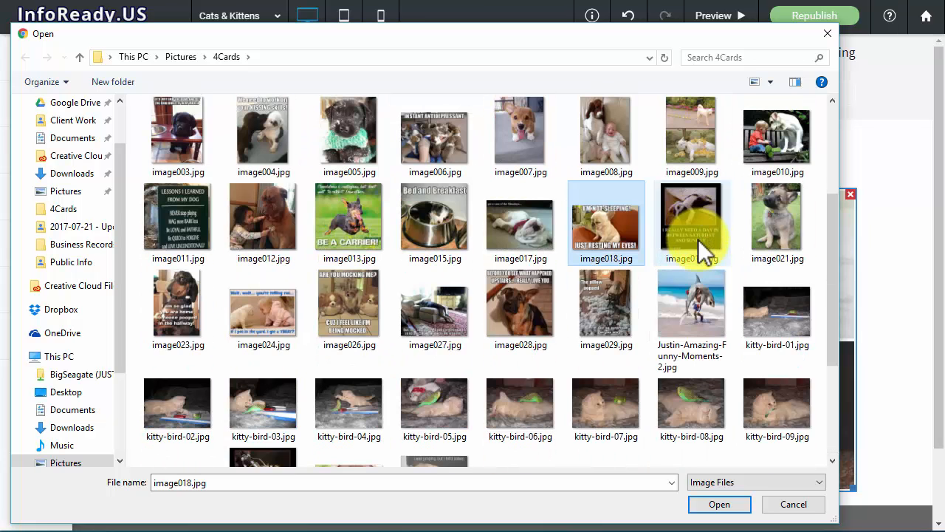
click(601, 251)
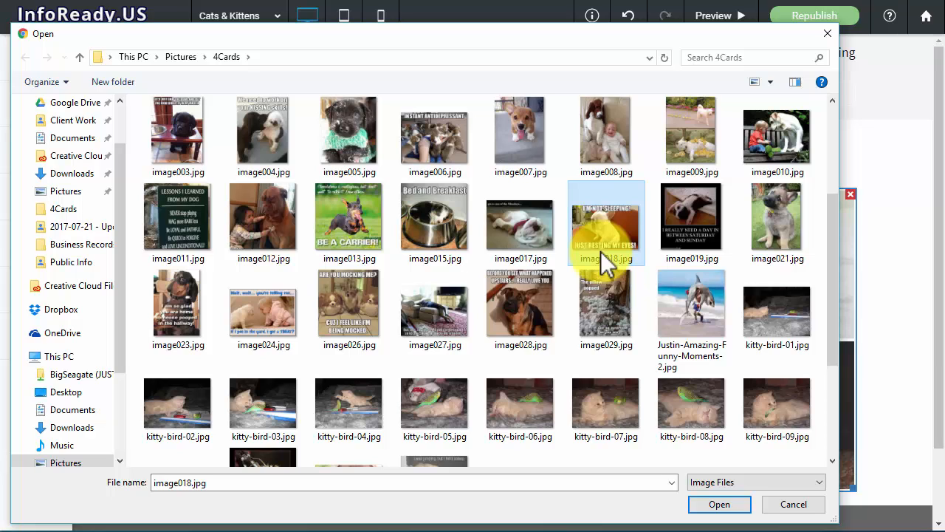
scroll(601, 251, down, 2)
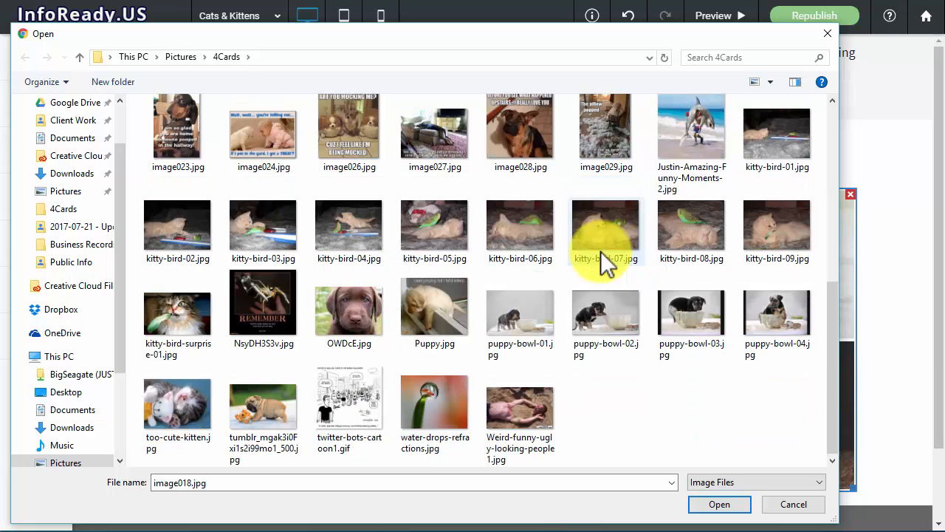
click(431, 344)
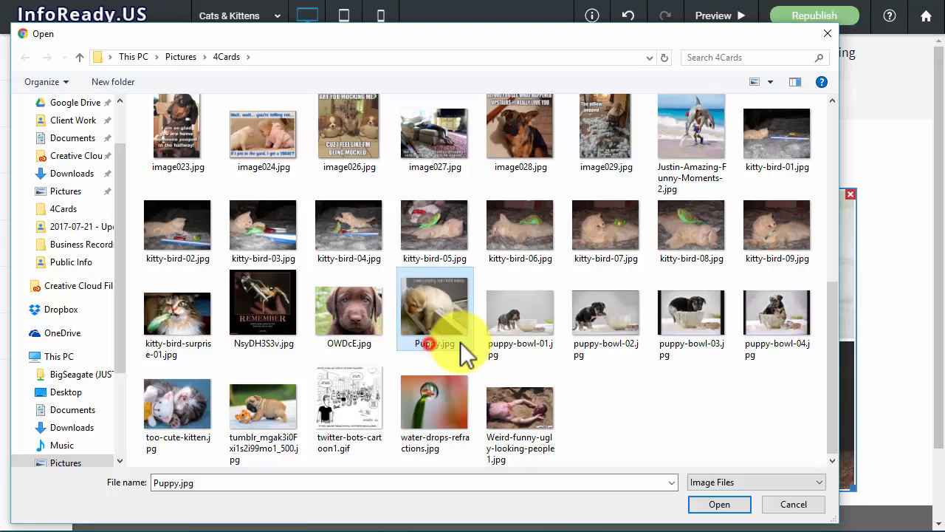
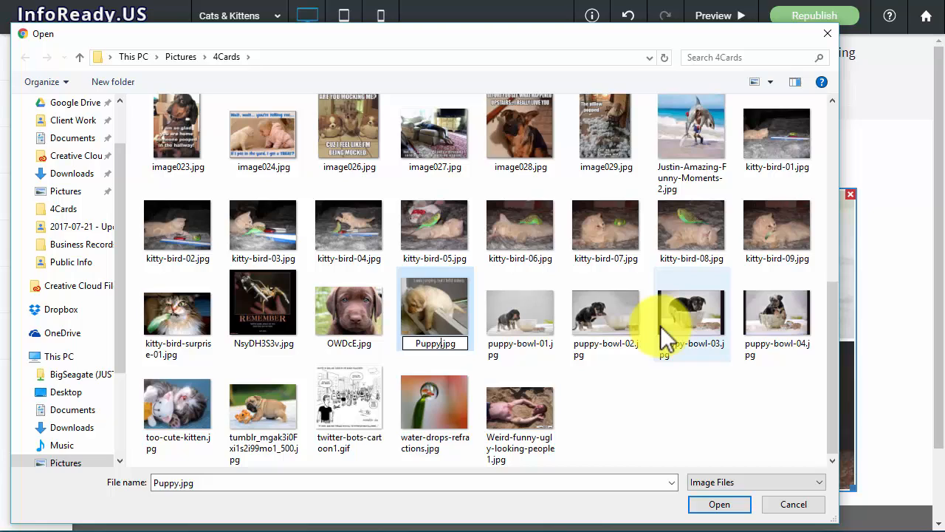
key(BackSpace)
key(BackSpace)
text(ppy-Stic)
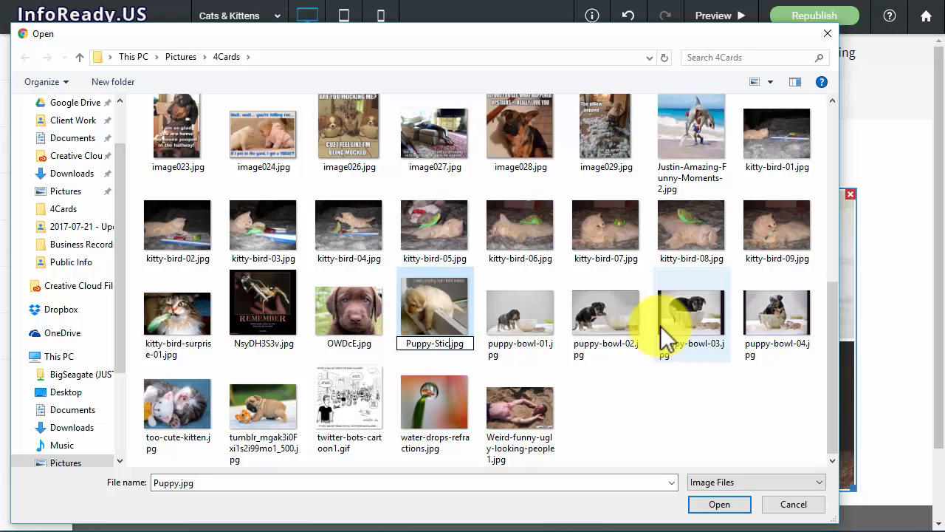
text(k)
key(Return)
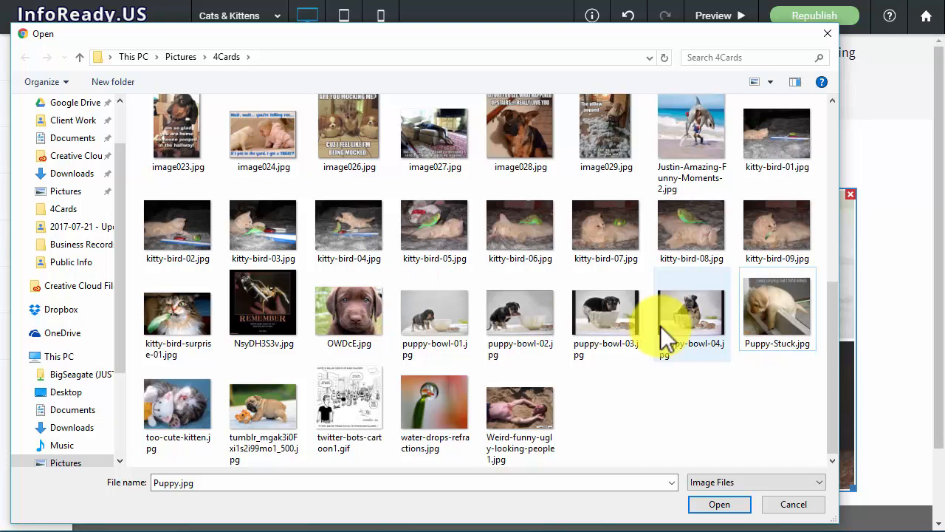
click(773, 332)
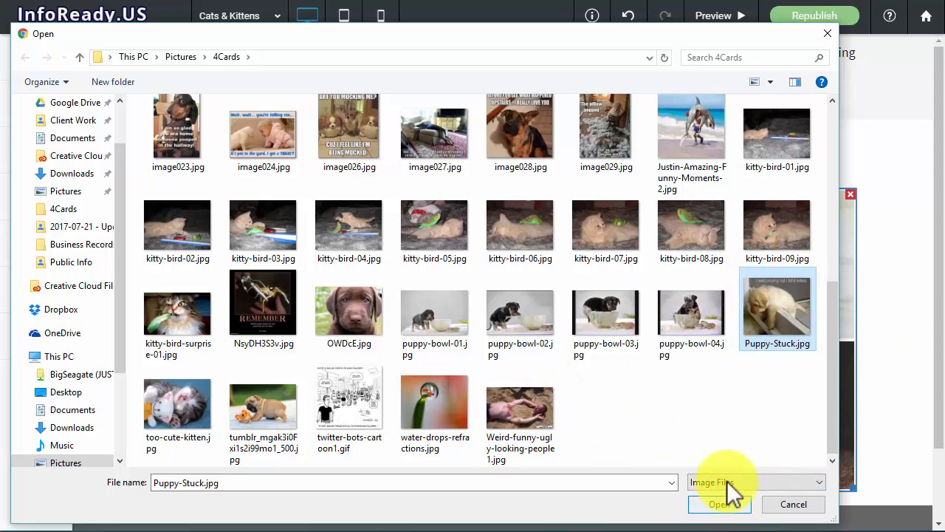
Upload Puppy-Stuck.jpg into the photo gallery and remove its thumbnail from the gallery content.
click(713, 505)
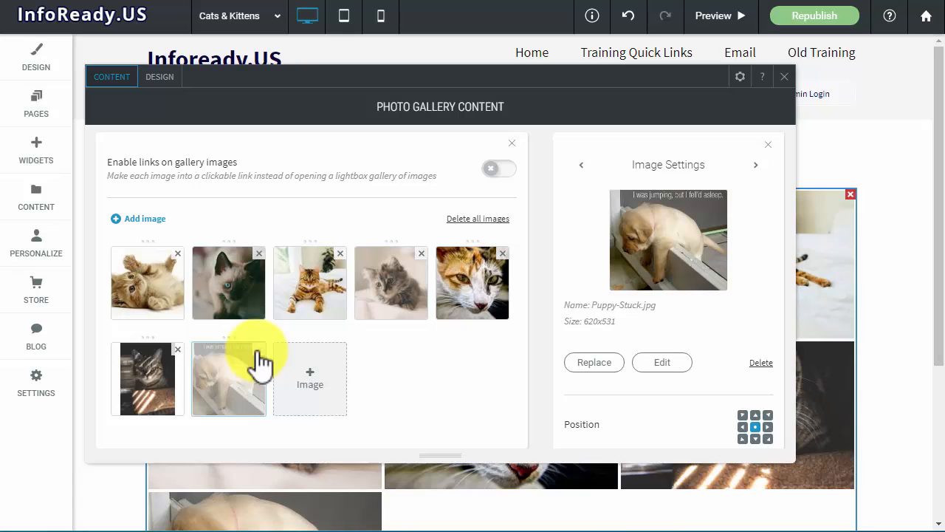
click(258, 350)
Start adding a gallery image, search all images for "puppy", and look through the results.
click(247, 372)
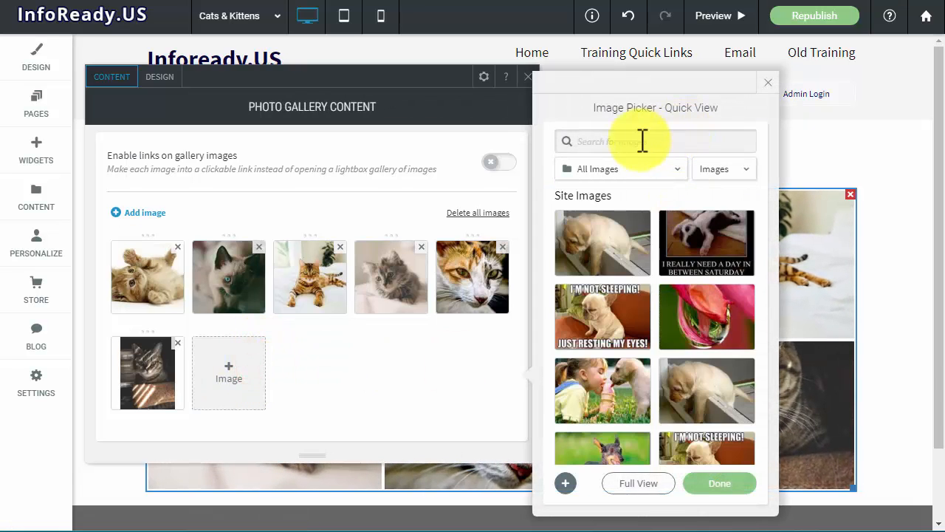
click(639, 142)
key(Return)
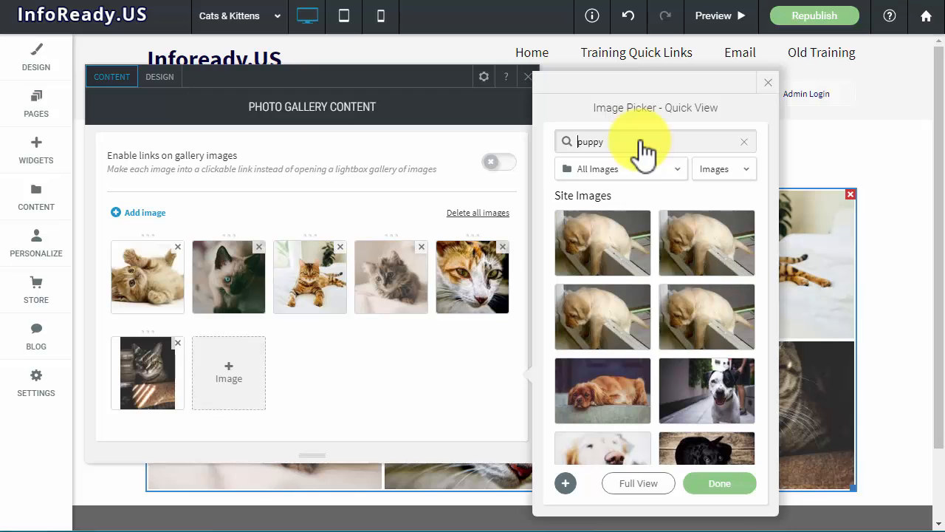
scroll(707, 288, down, 10)
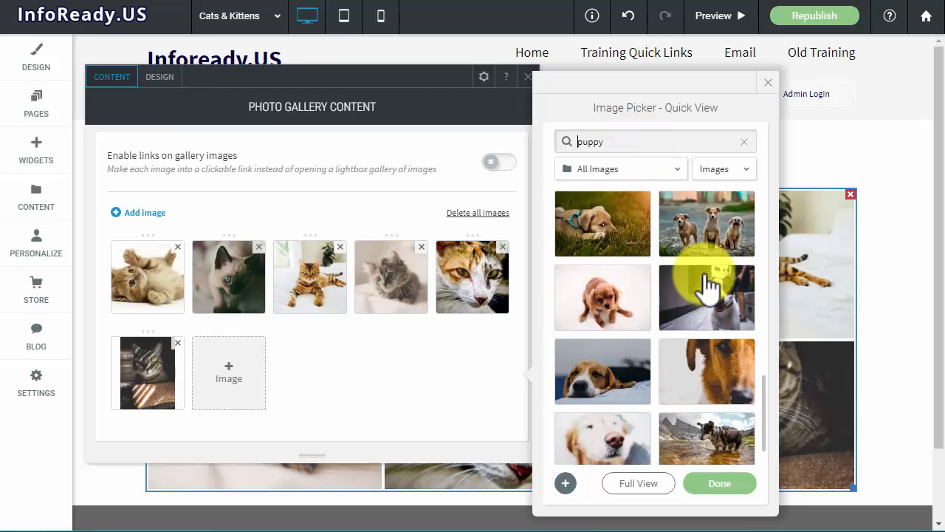
scroll(707, 288, up, 10)
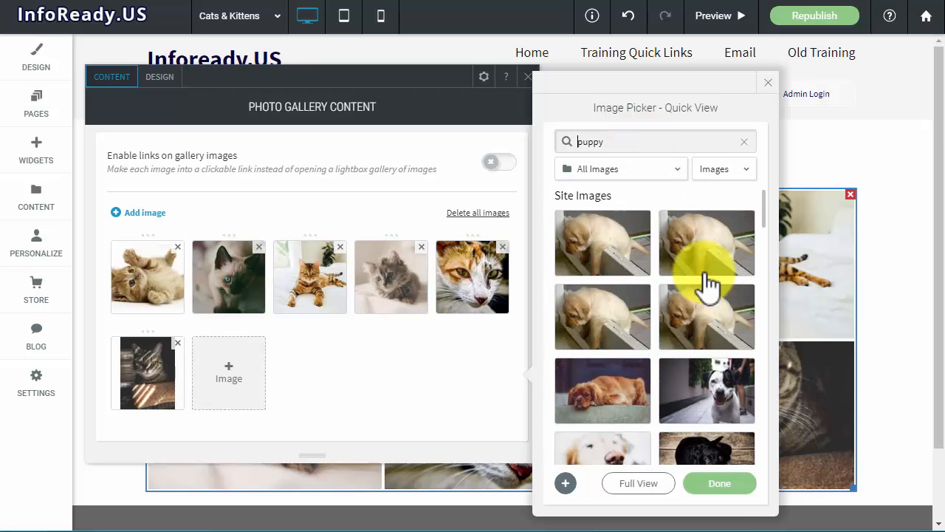
Limit the "puppy" search to Site Images and look through the matching pictures.
click(644, 169)
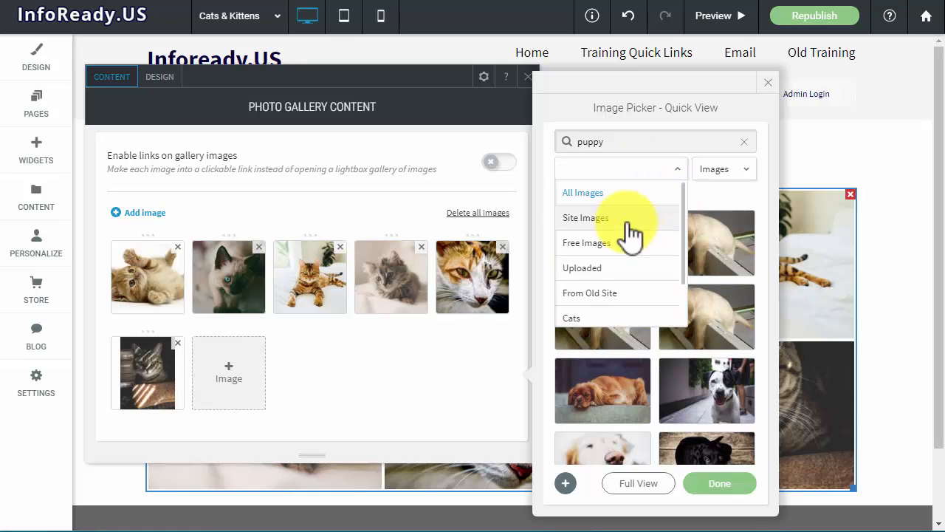
click(629, 222)
scroll(717, 295, down, 5)
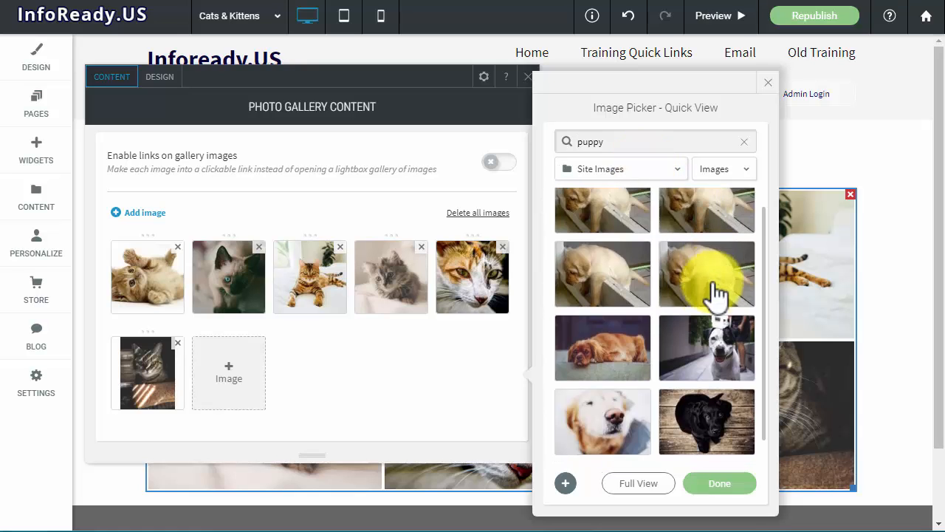
scroll(724, 249, up, 5)
Switch the image picker to the Uploaded folder, search for "puppy", and look through the results.
click(643, 170)
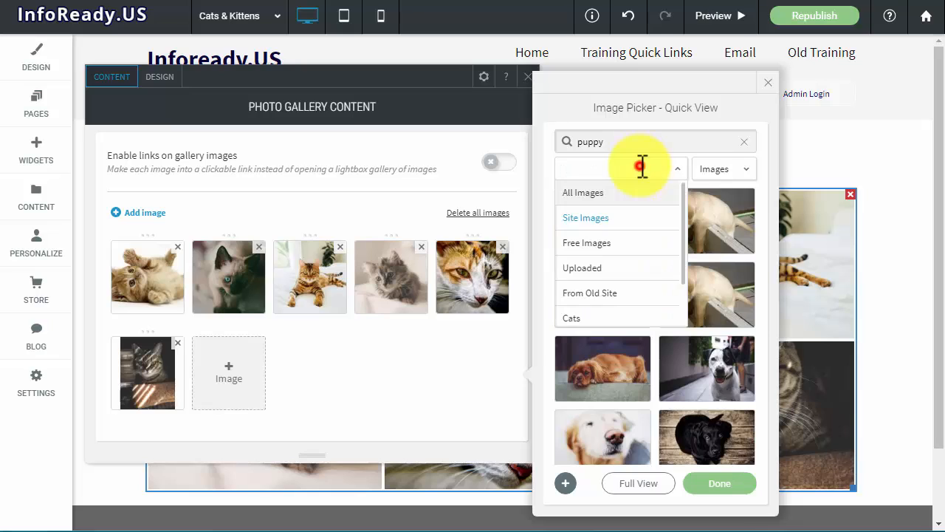
click(635, 269)
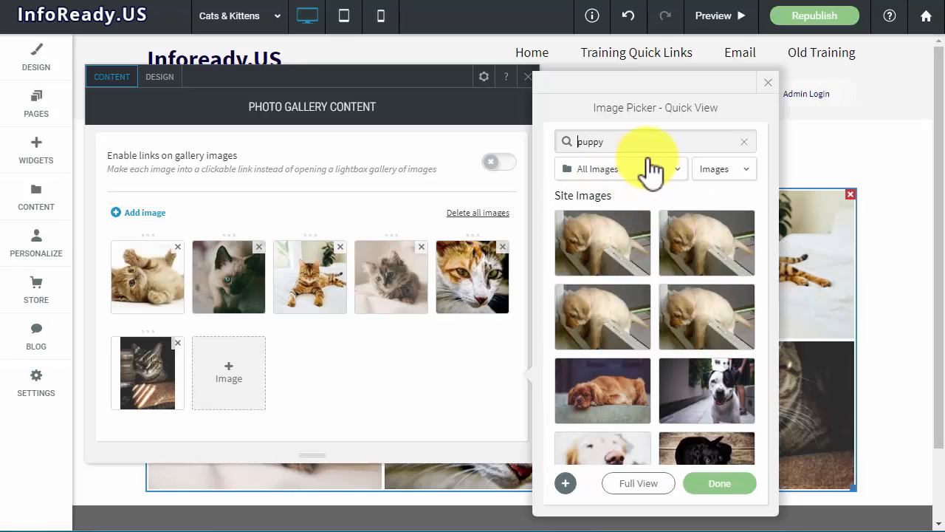
scroll(702, 264, down, 5)
scroll(702, 251, up, 5)
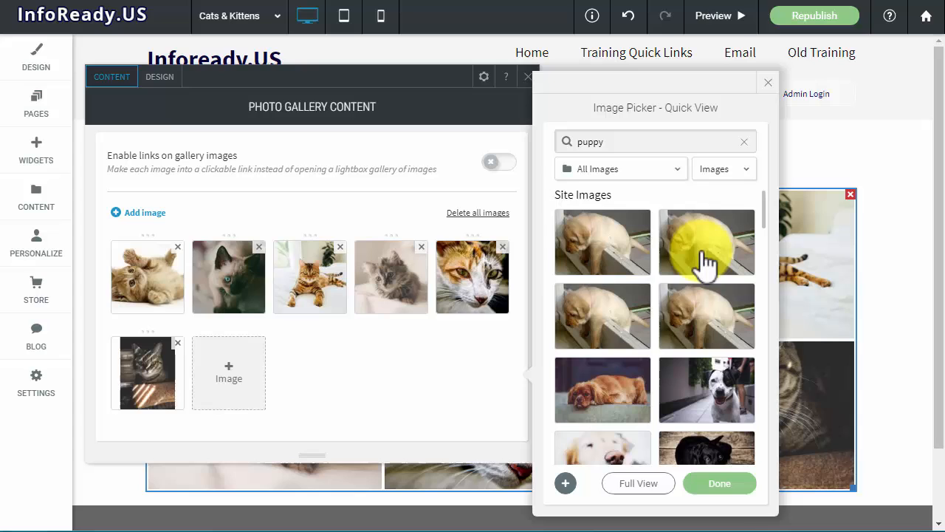
Choose the Uploaded folder again, repeat the "puppy" search, and examine both the site and free image results.
click(634, 169)
click(603, 267)
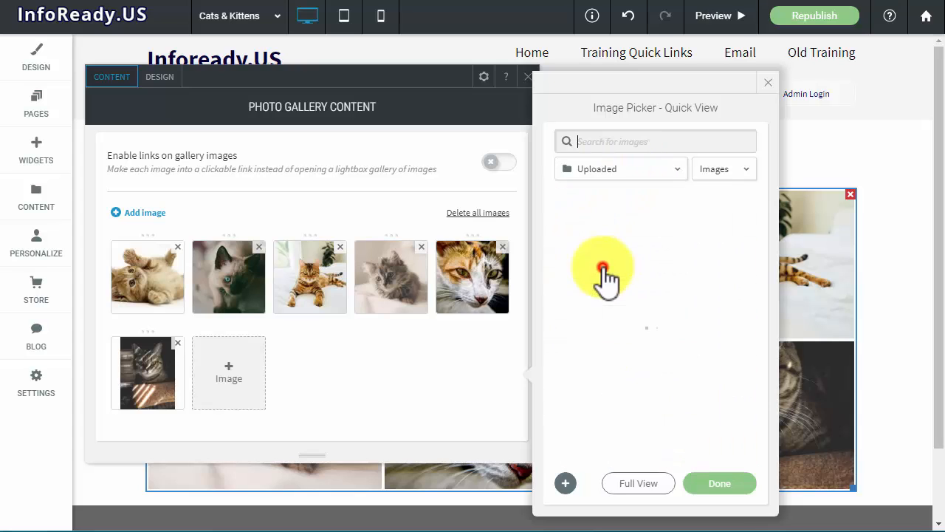
click(638, 142)
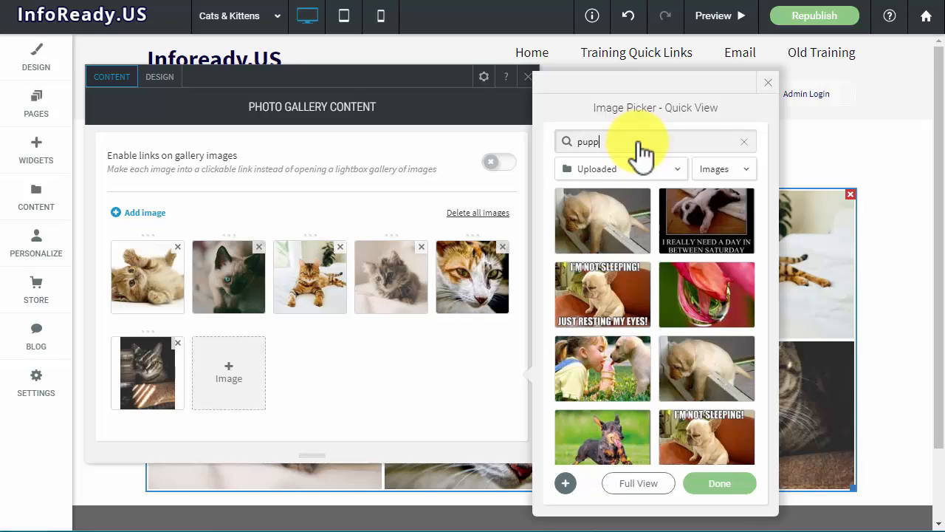
key(Return)
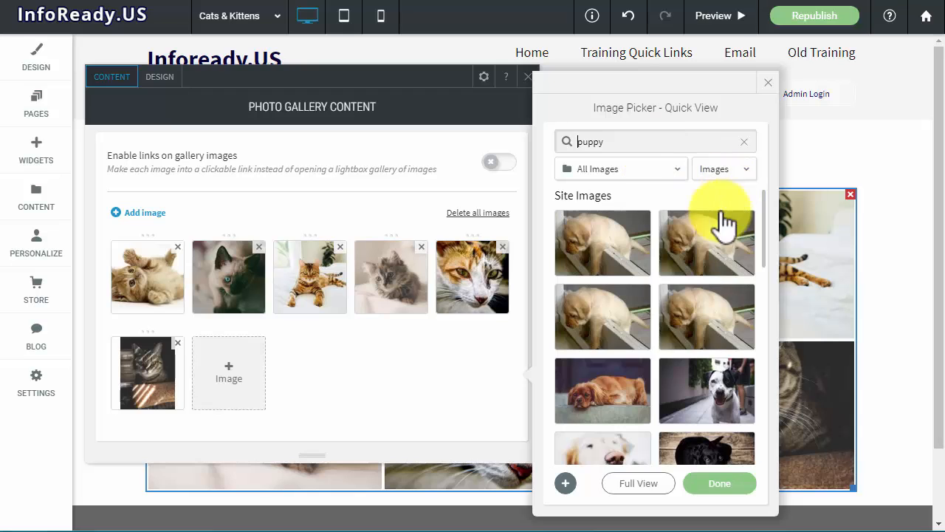
scroll(724, 222, down, 5)
scroll(723, 229, down, 5)
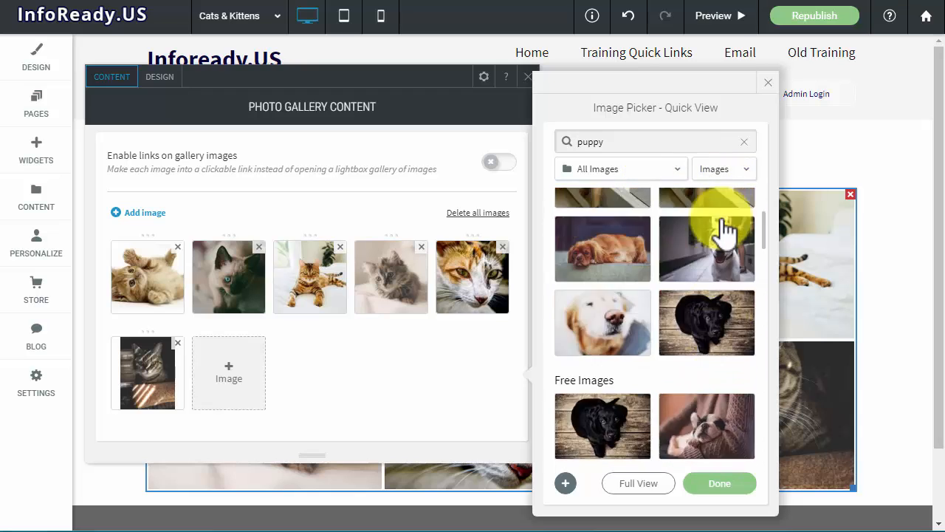
scroll(724, 229, up, 10)
click(746, 176)
click(748, 189)
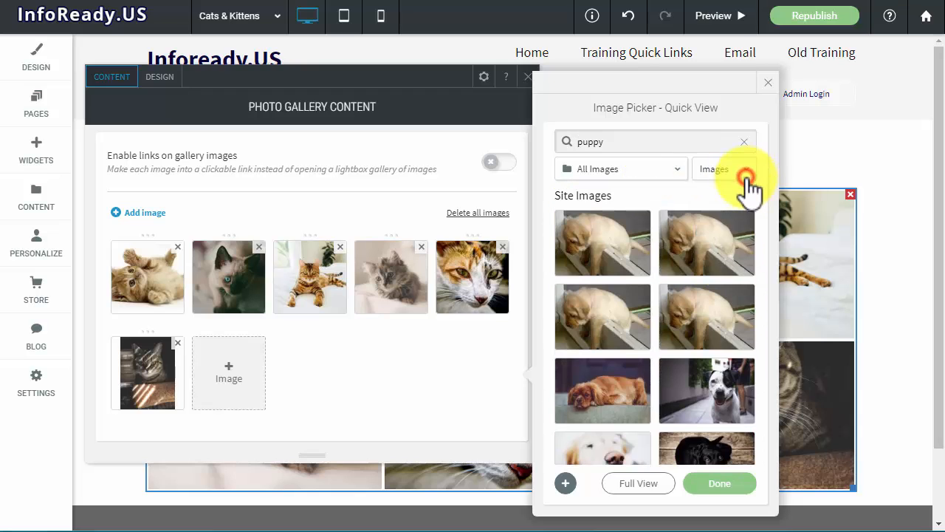
scroll(742, 248, down, 3)
scroll(741, 250, up, 3)
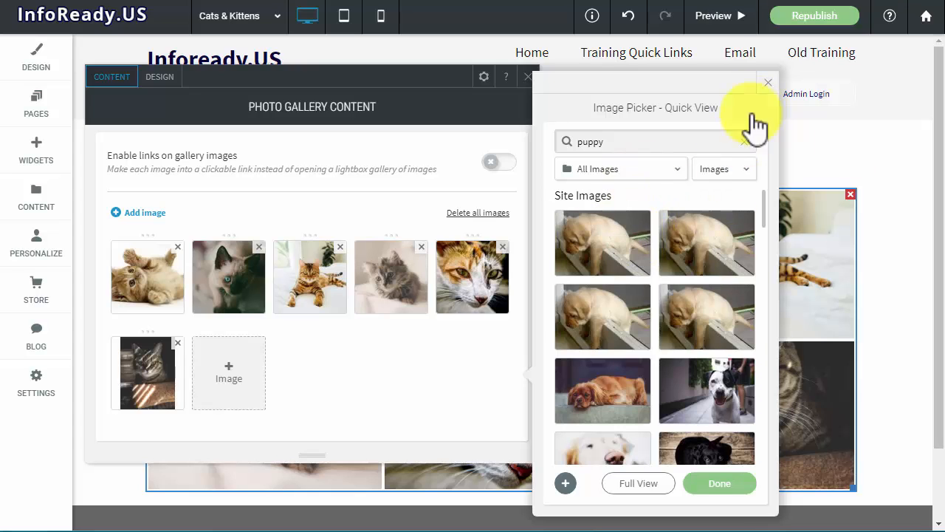
click(639, 169)
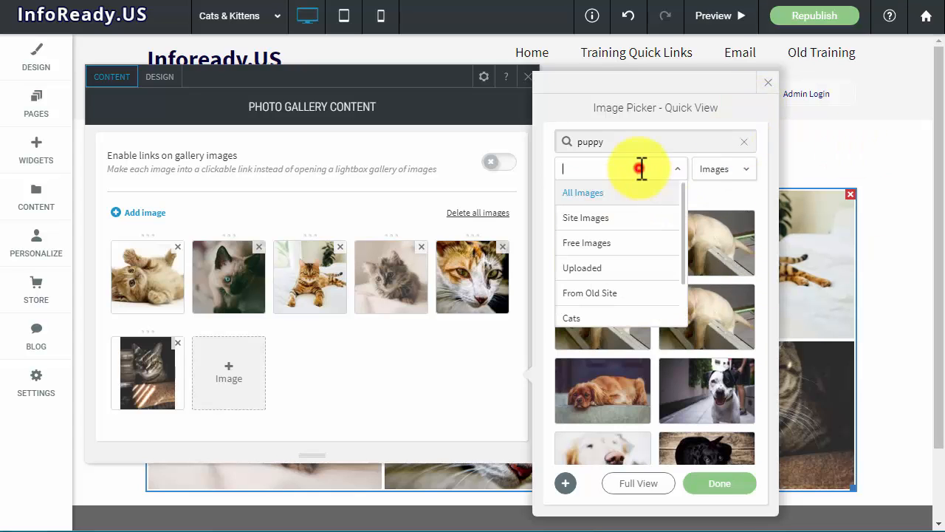
click(655, 110)
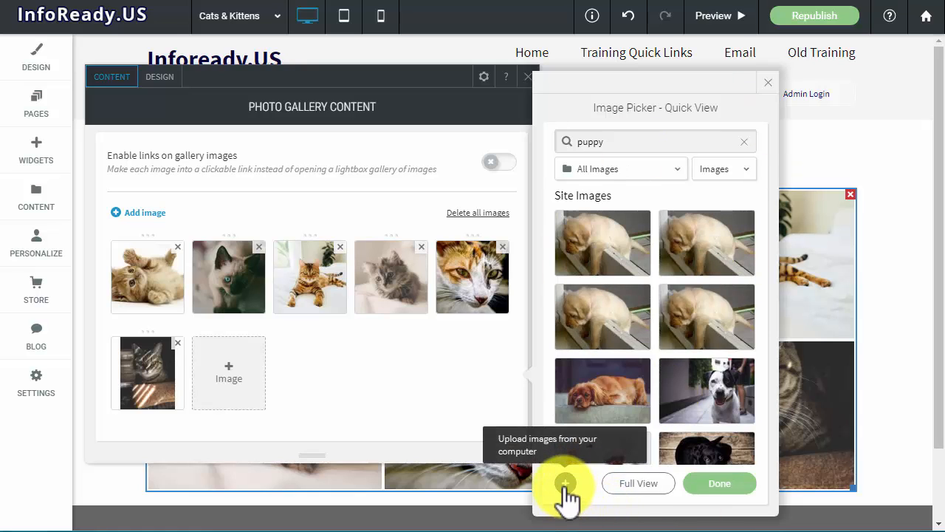
Examine the "puppy" results in the picker's full view, turn on Manage Images, and close the picker.
click(640, 484)
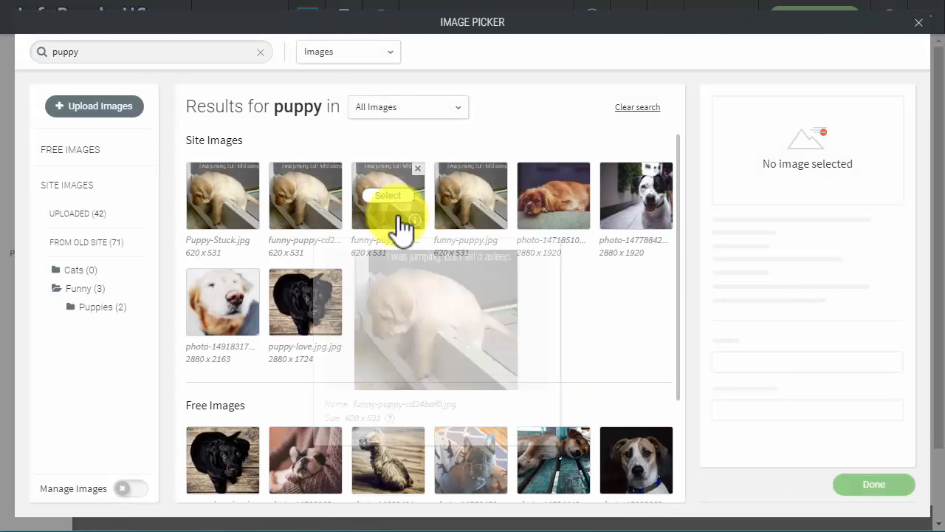
click(124, 489)
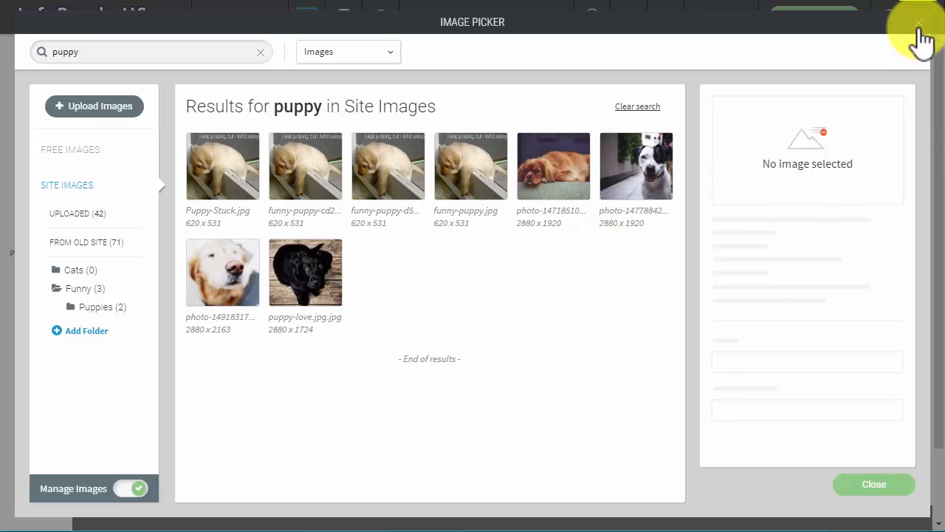
mouse_move(606, 177)
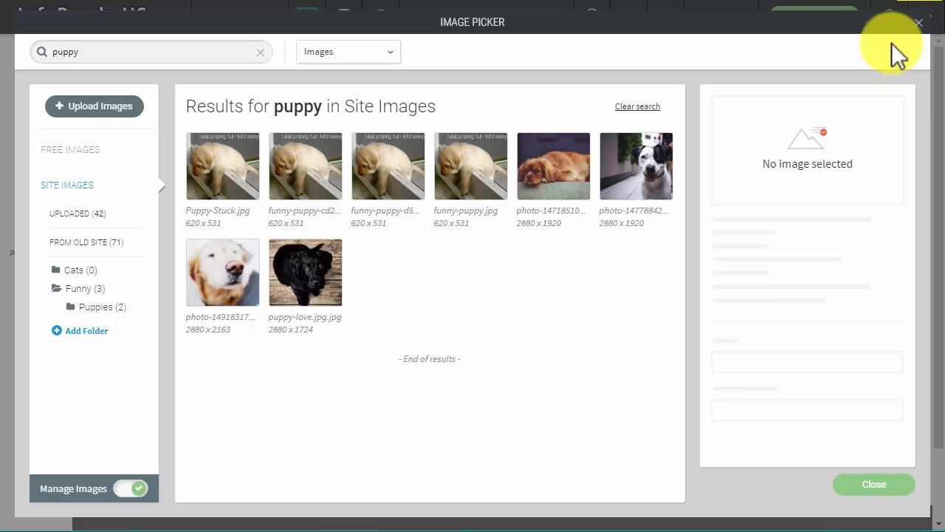
click(920, 26)
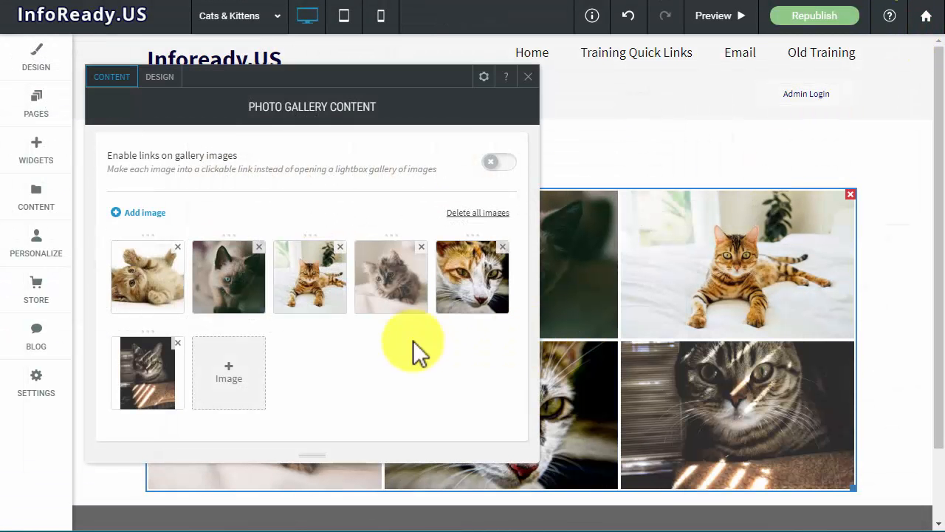
Upload cute-little-cat.jpg, dogs-cute-dog.jpg and handyman.jpg from the 4Cards folder through the full-view image picker and dismiss the upload summary.
click(228, 382)
click(633, 482)
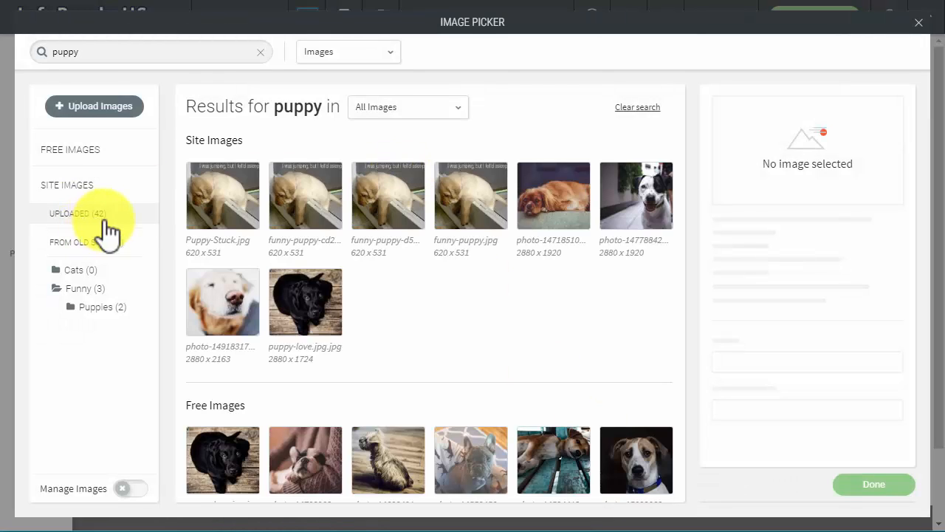
click(98, 114)
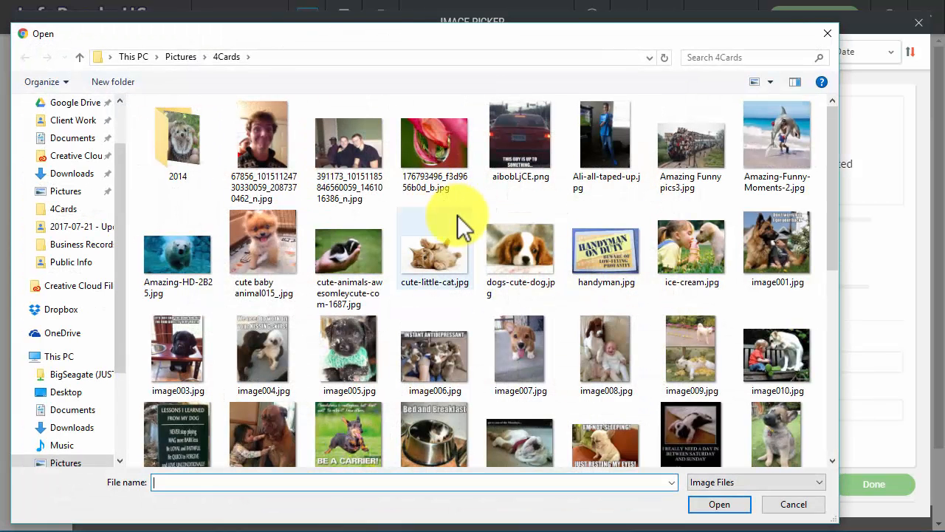
click(452, 260)
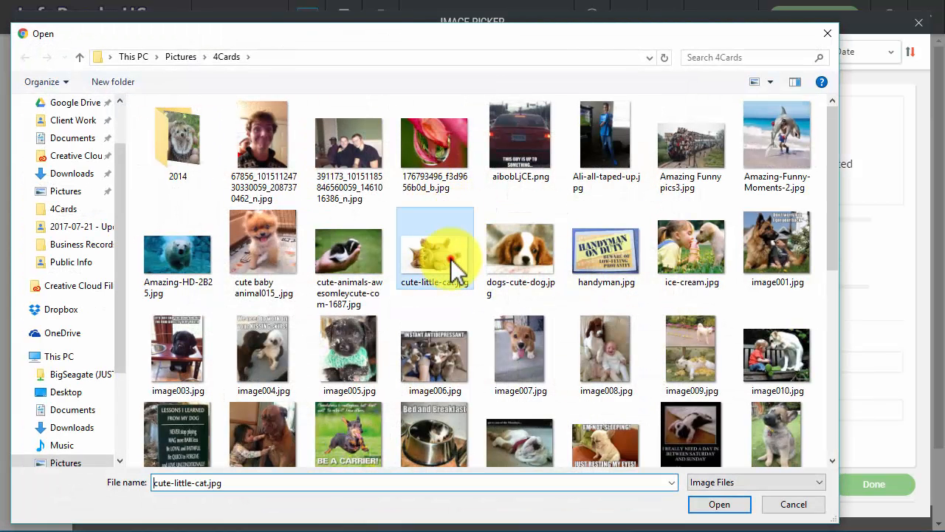
shift+click(598, 249)
click(723, 505)
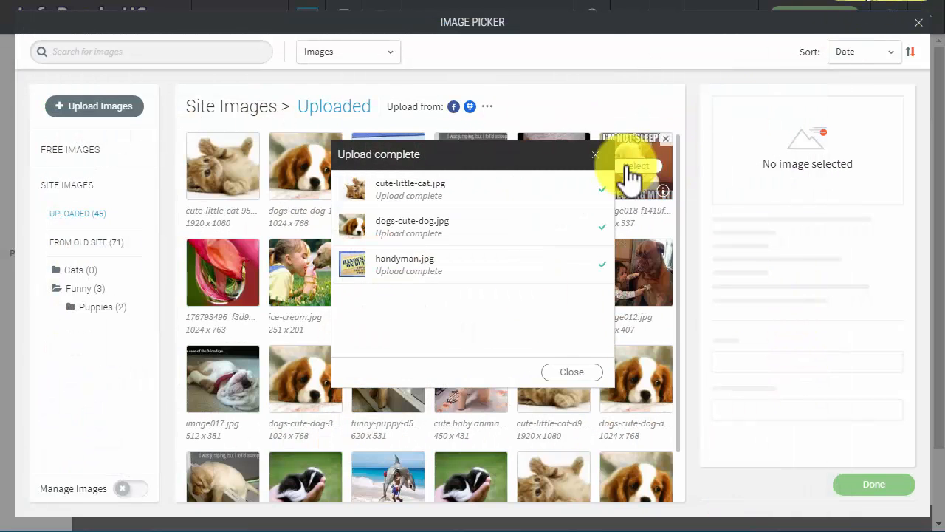
click(565, 369)
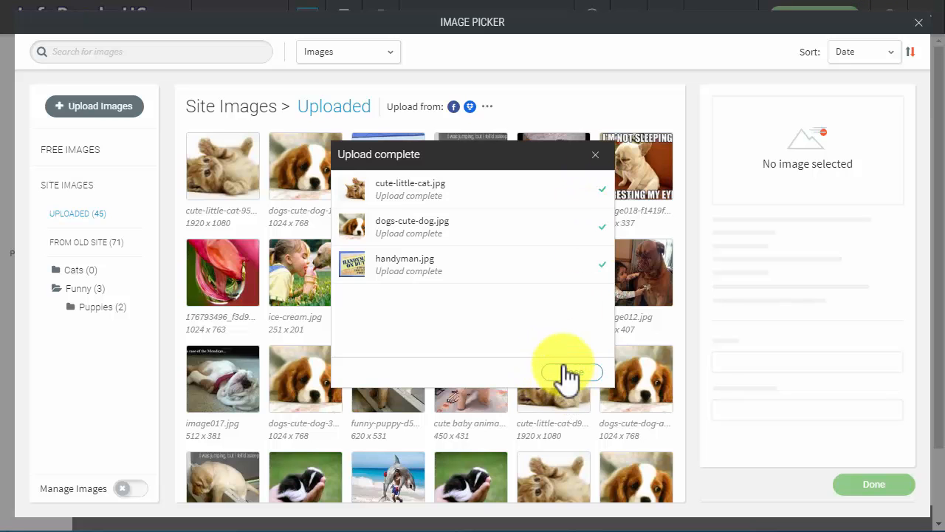
Select the newly uploaded cute-little-cat, dogs-cute-dog and handyman images in the Uploaded folder.
mouse_move(253, 190)
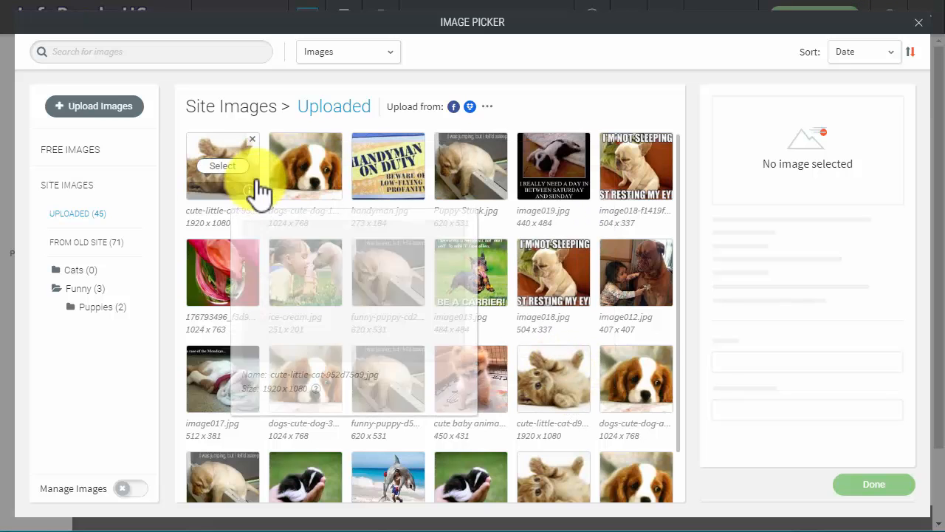
click(223, 172)
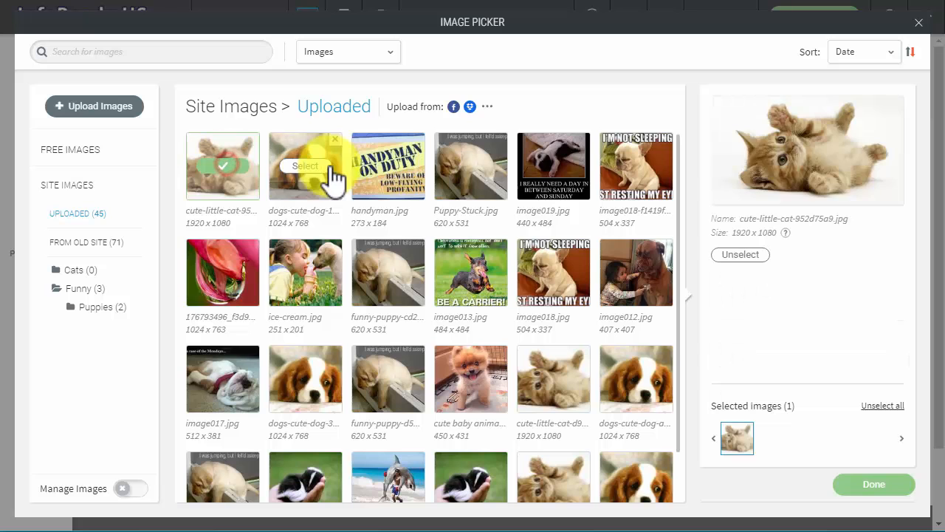
click(331, 174)
click(389, 164)
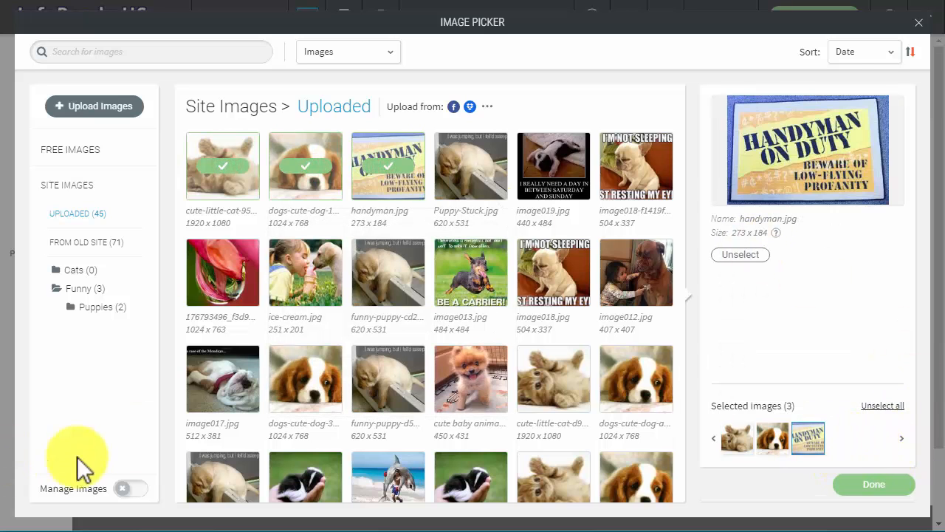
Turn on Manage Images, select the new cute-little-cat, dogs-cute-dog and handyman images in the Uploaded folder, and move them to the Funny folder.
click(129, 488)
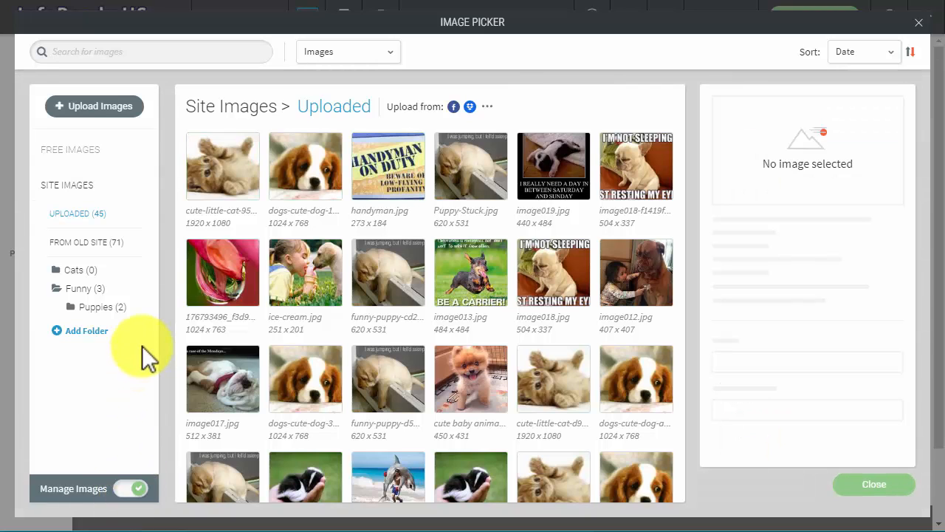
click(228, 185)
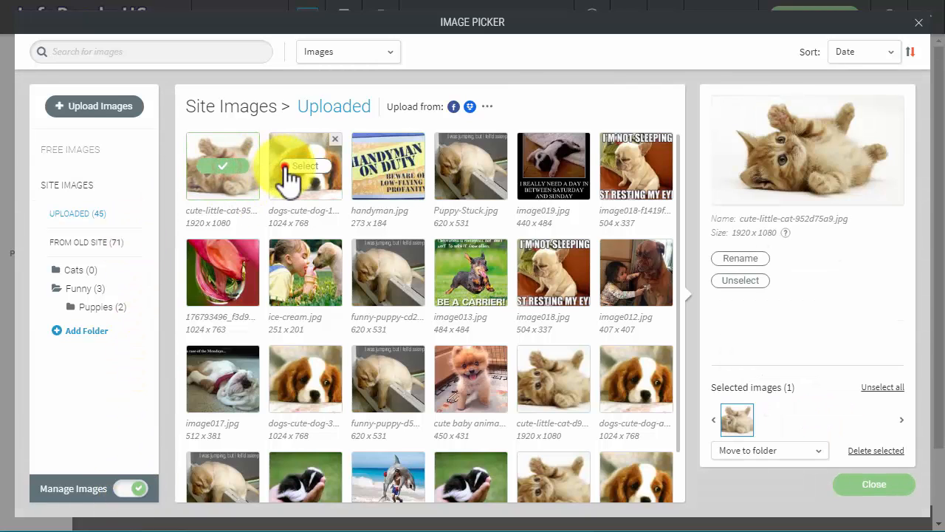
click(286, 167)
click(381, 164)
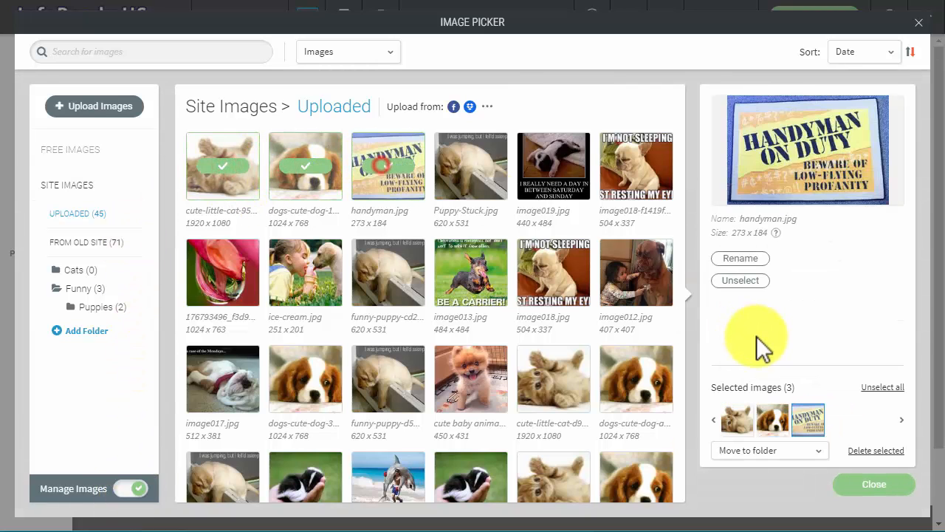
click(753, 454)
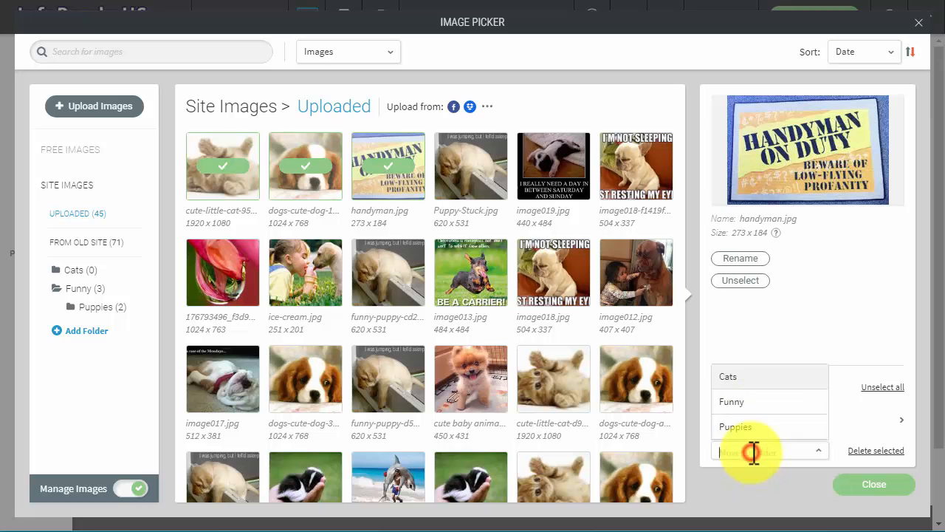
click(754, 404)
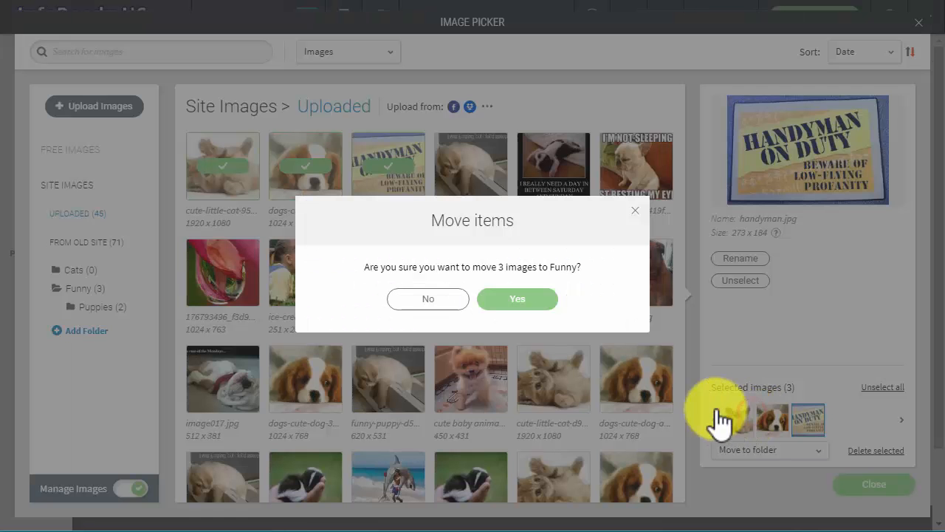
click(520, 303)
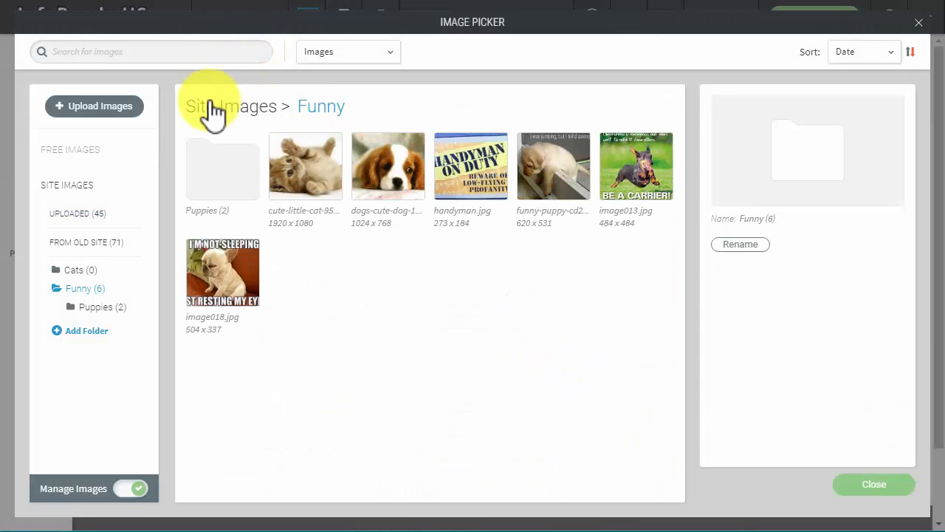
Select the cute-little-cat and dogs-cute-dog images in the Funny folder while Manage Images is on, and close the picker.
mouse_move(576, 183)
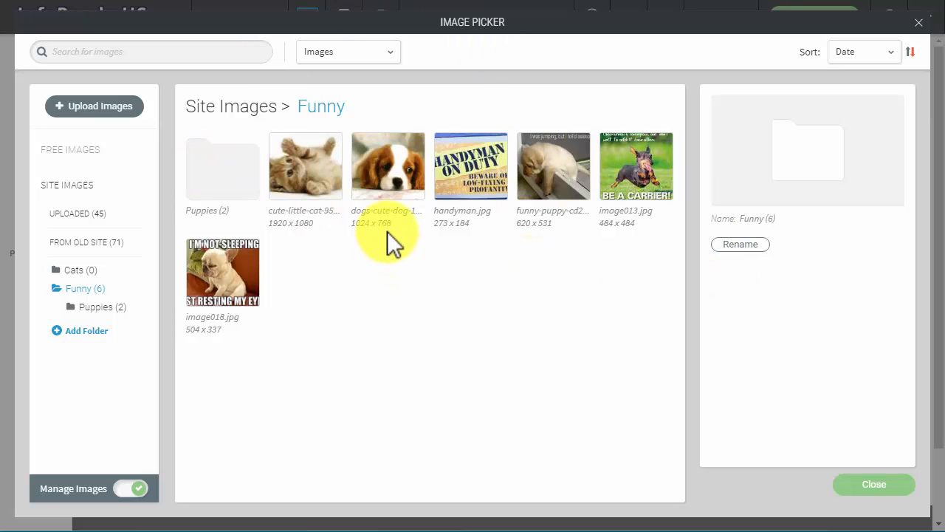
click(313, 176)
click(394, 174)
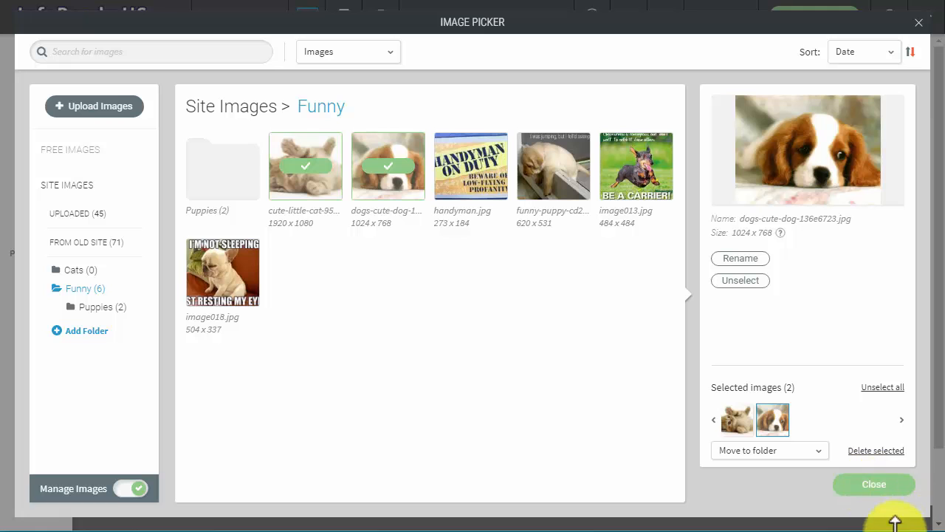
click(872, 486)
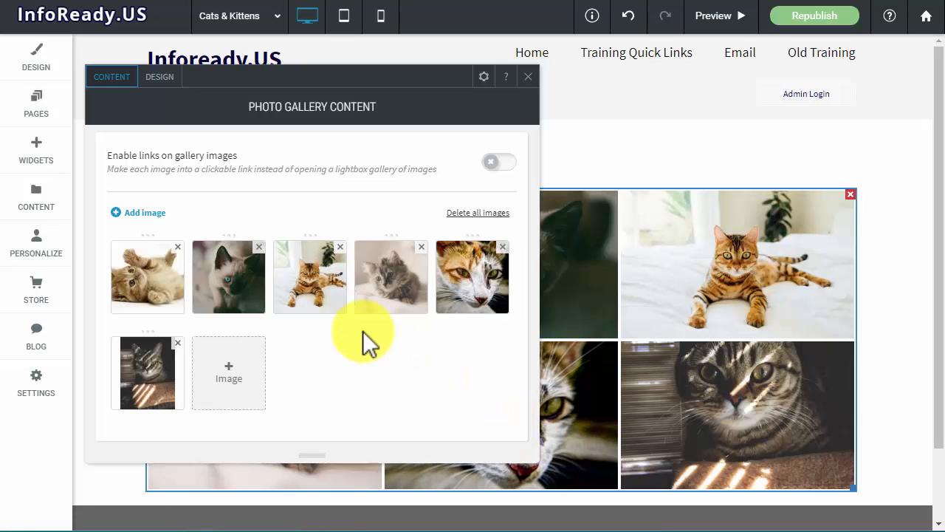
Reopen the gallery's image picker, select the first kitten and puppy images under Site Images, and switch to the full view.
click(243, 388)
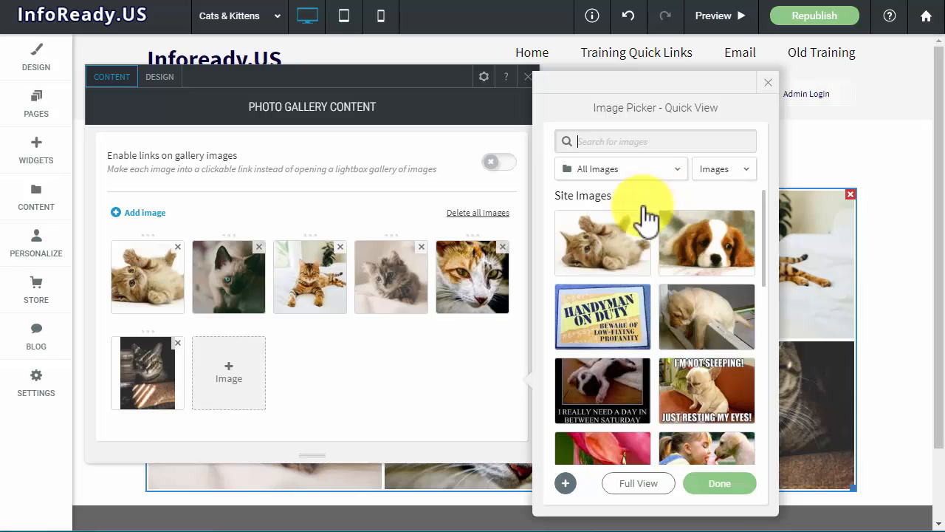
click(612, 240)
click(722, 265)
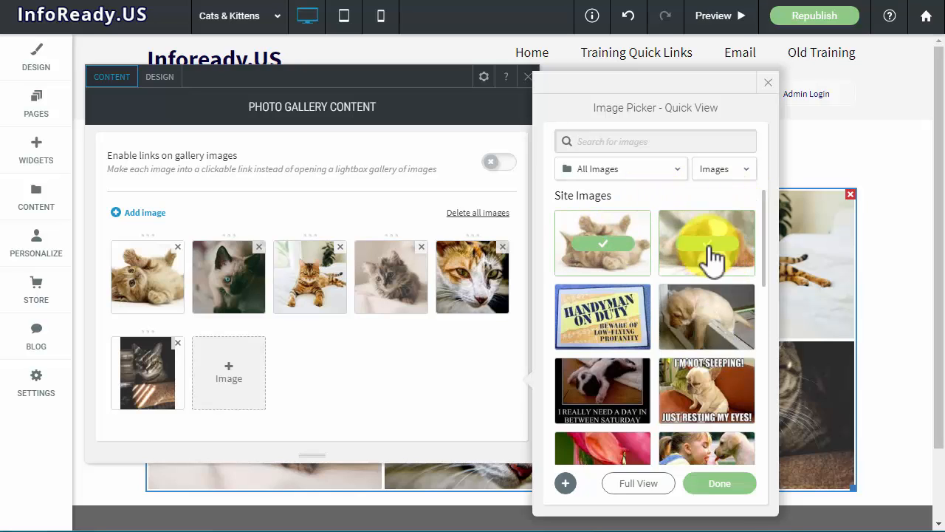
click(651, 169)
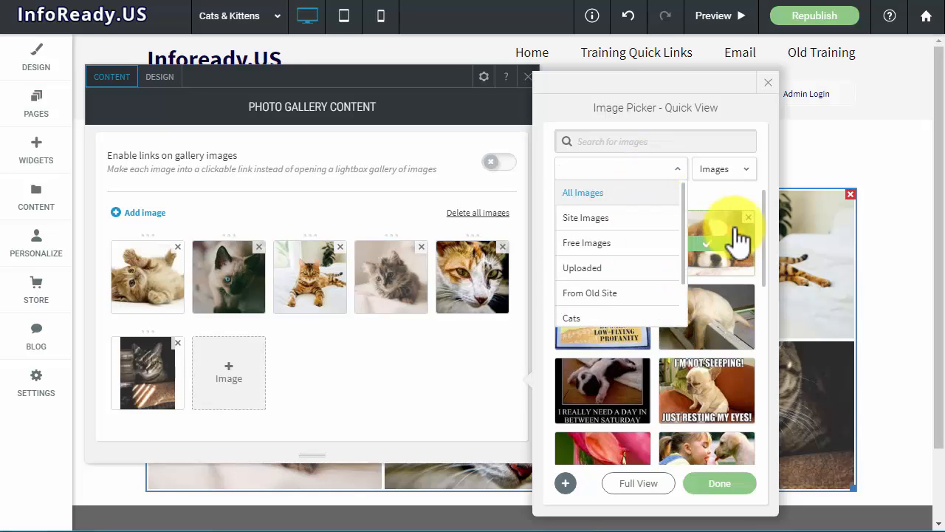
click(715, 199)
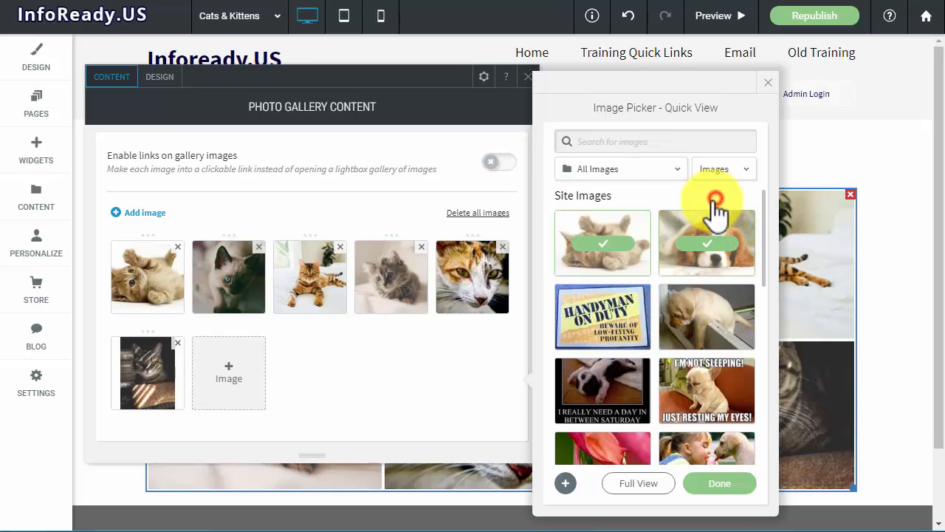
click(637, 484)
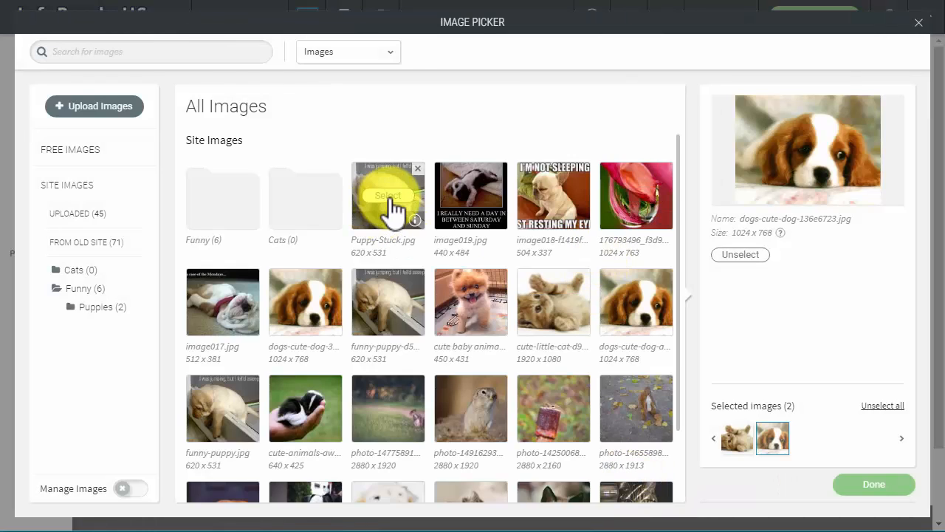
click(876, 488)
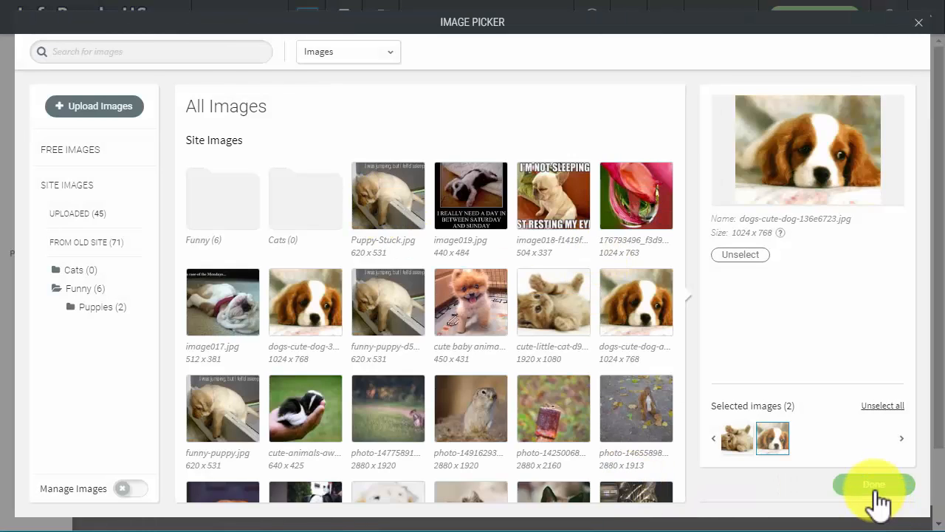
Turn on Manage Images, upload cute baby animal015_.jpg and cute-animals-awesomleycute-com-1687.jpg from the 4Cards folder, and dismiss the upload summary.
click(131, 489)
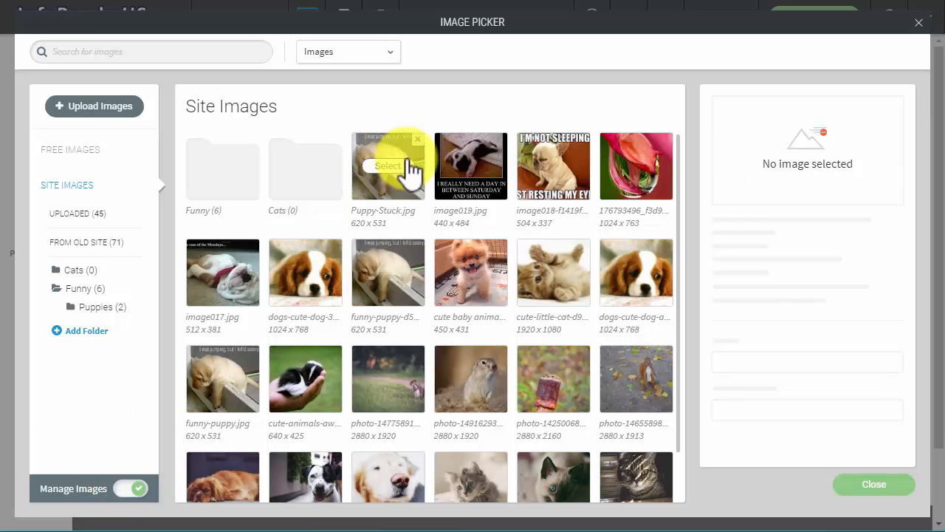
click(92, 105)
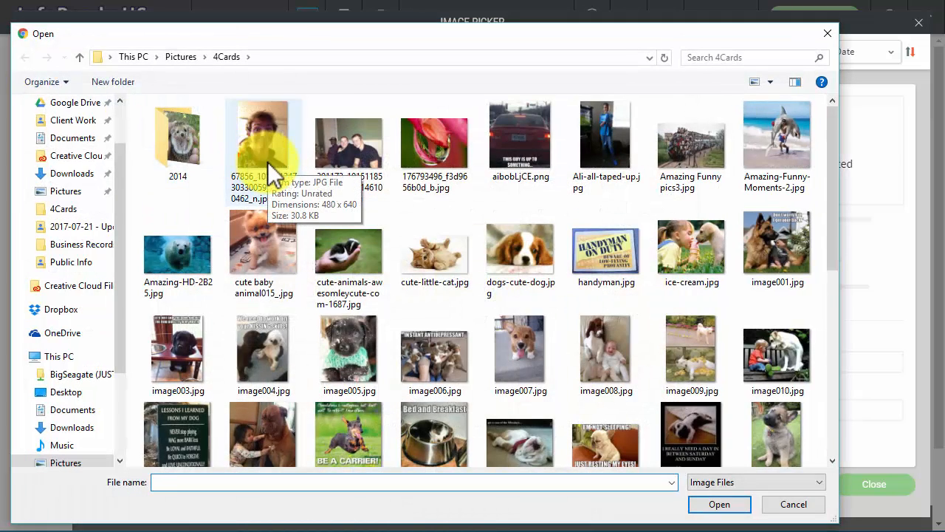
click(253, 233)
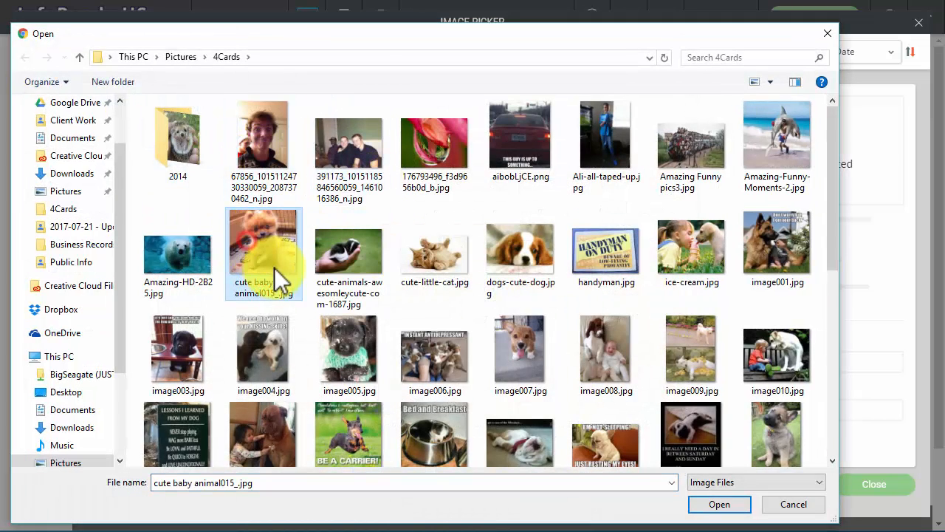
ctrl+click(354, 258)
click(723, 506)
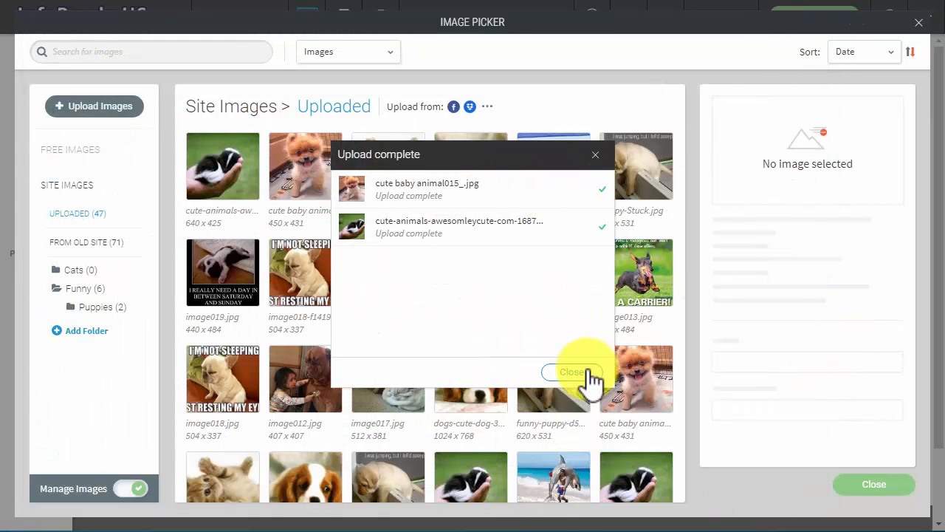
click(580, 375)
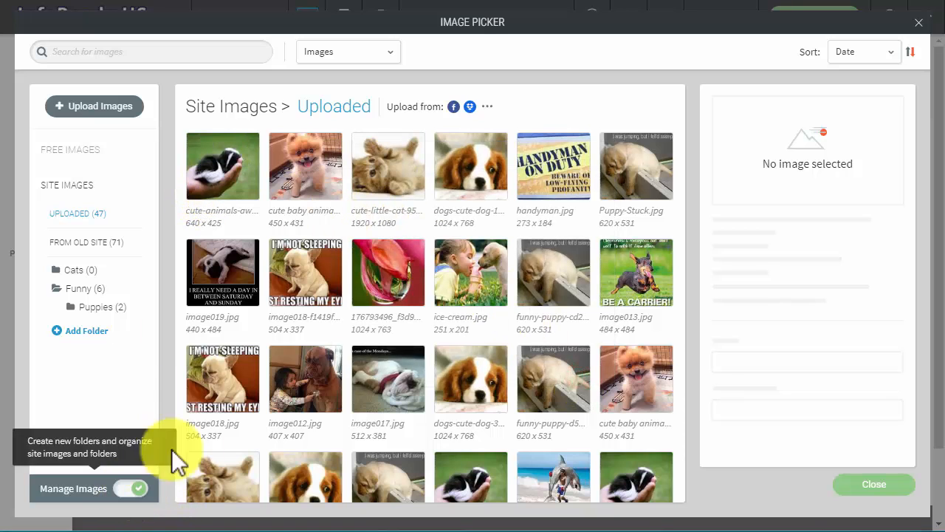
Select the newly uploaded cute-animals and cute baby animal images and move them to the Funny folder.
click(251, 181)
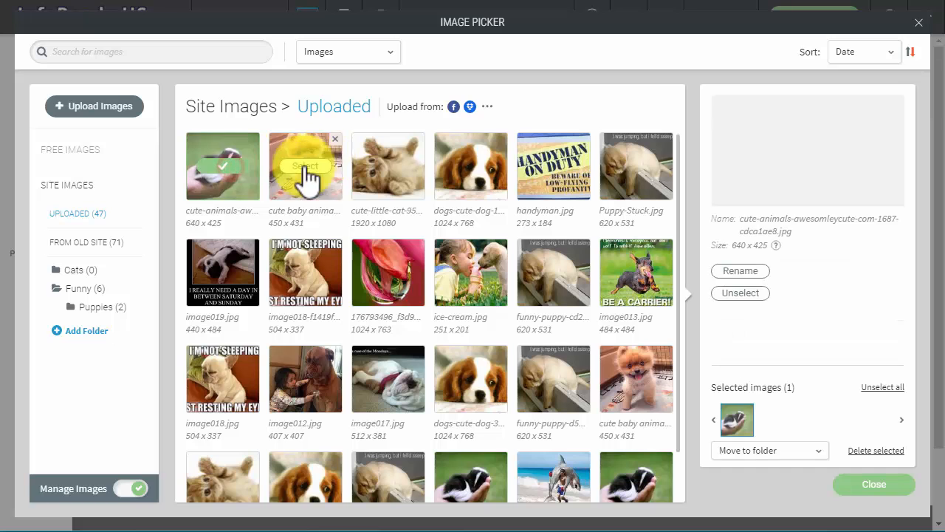
click(311, 179)
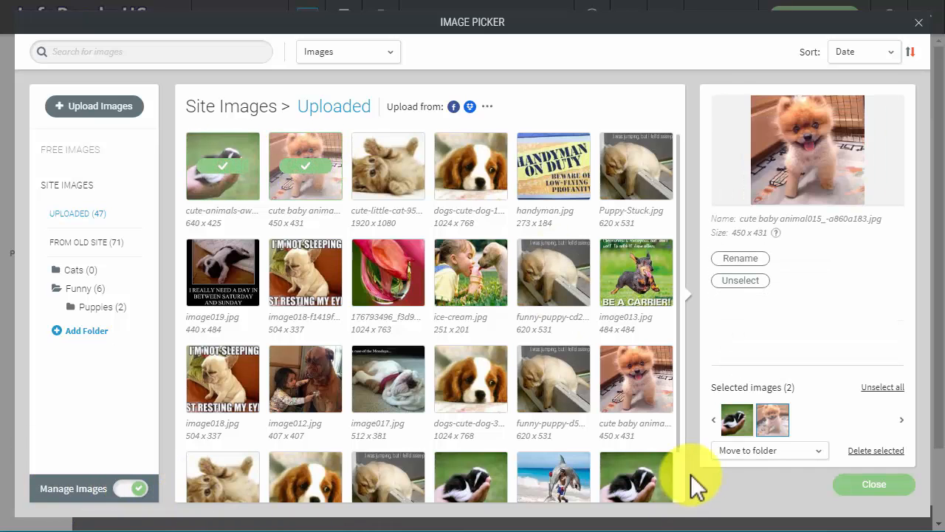
click(761, 450)
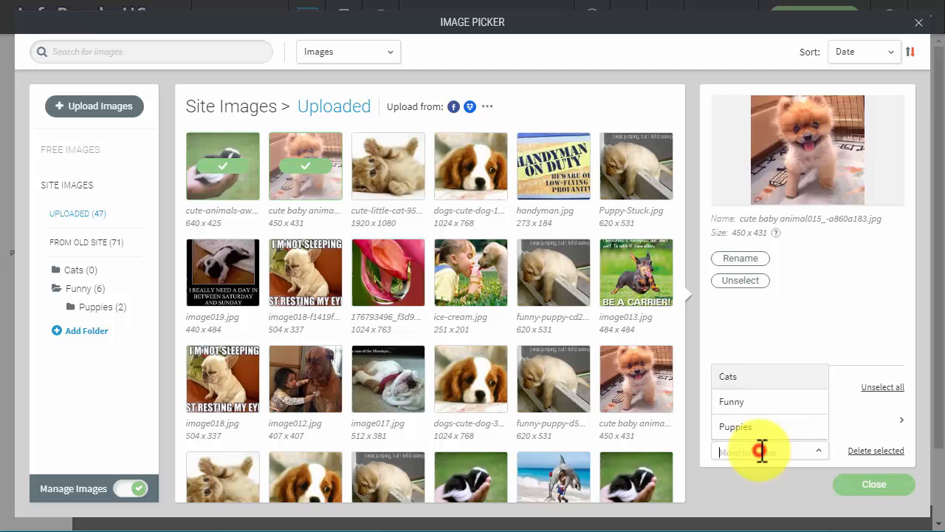
click(740, 406)
click(539, 302)
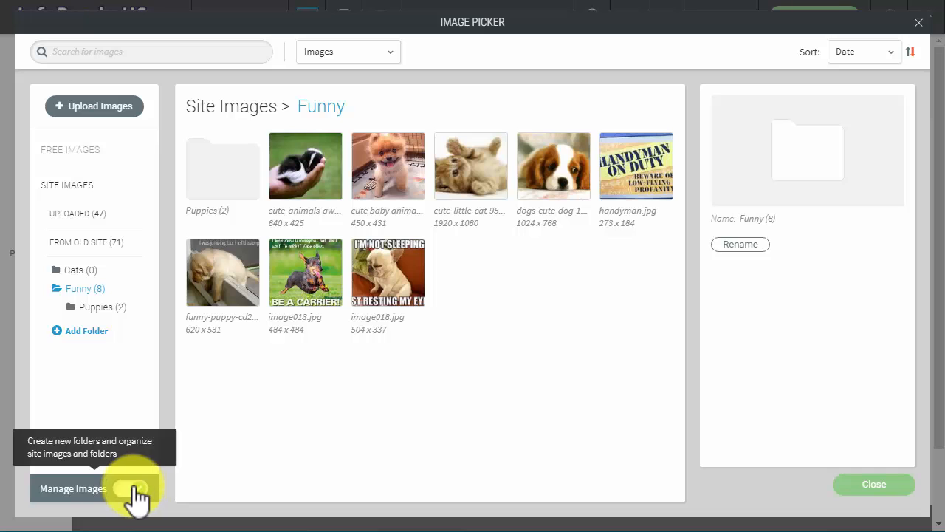
Turn off Manage Images and add the cute-animals, cute baby animal, cute-little-cat, dogs-cute-dog and handyman images from the Funny folder to the gallery.
click(135, 488)
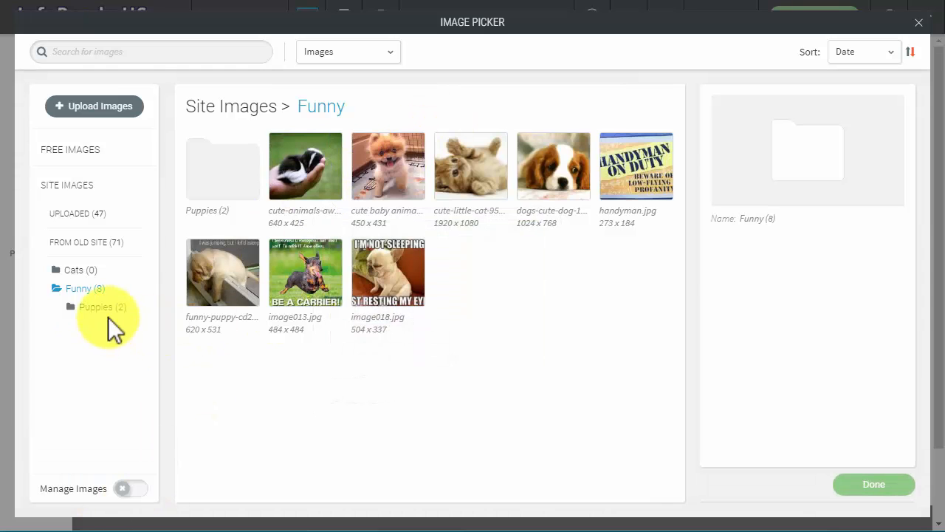
click(304, 172)
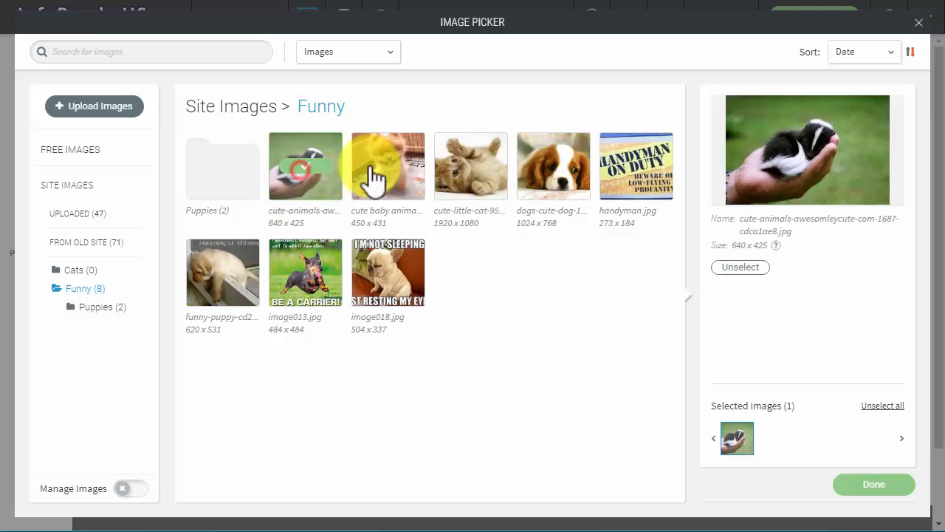
click(391, 173)
click(484, 165)
click(557, 168)
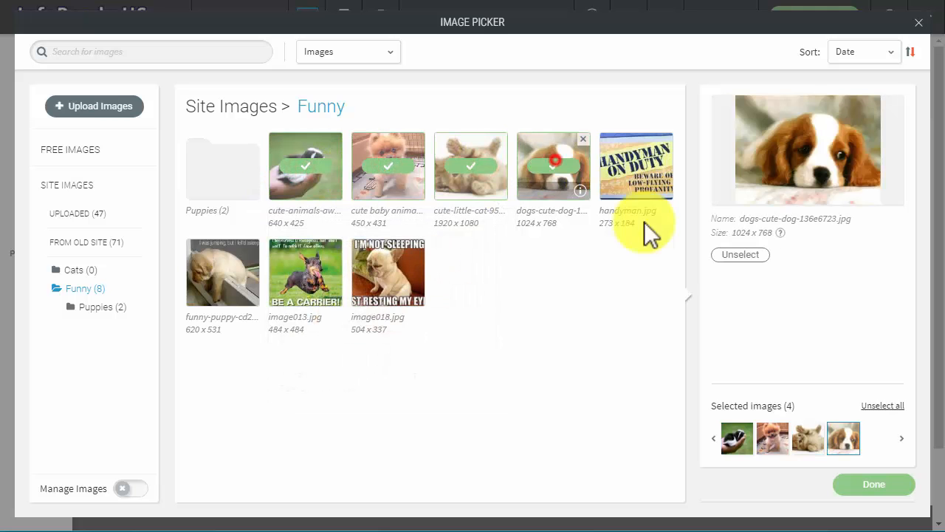
click(645, 168)
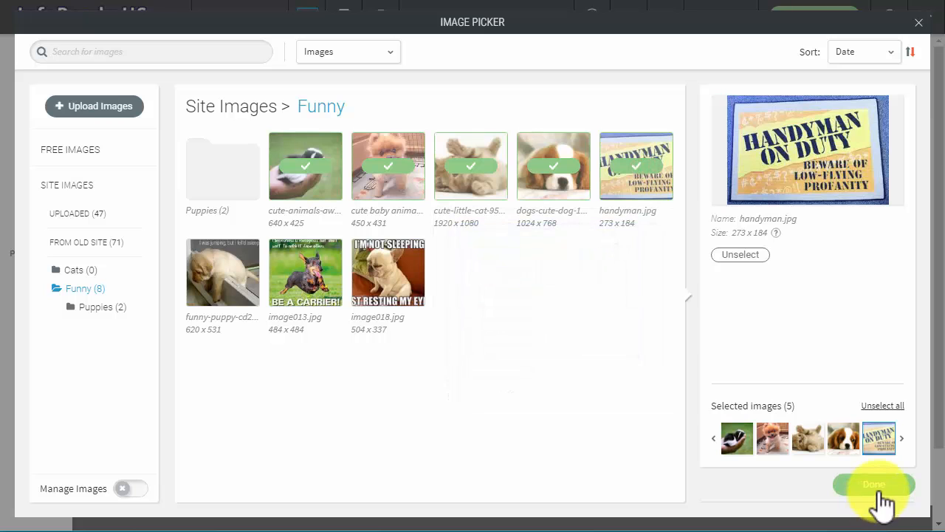
click(878, 488)
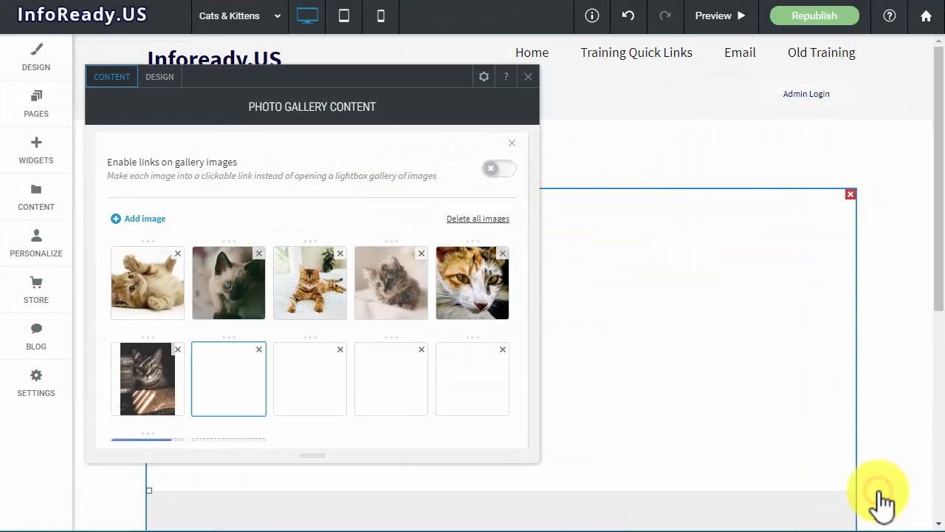
Remove the five images just added from Funny from the Cats & Kittens gallery and close the gallery's content settings.
scroll(403, 340, down, 3)
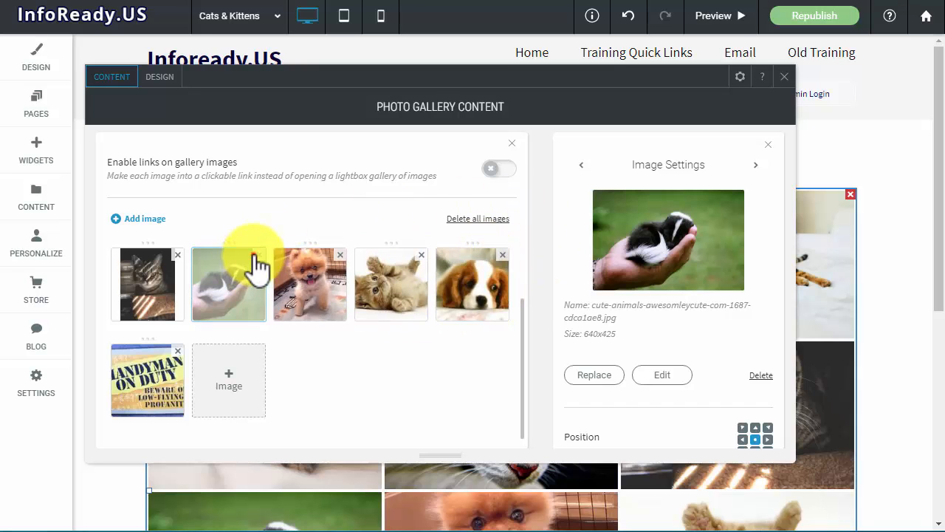
click(258, 255)
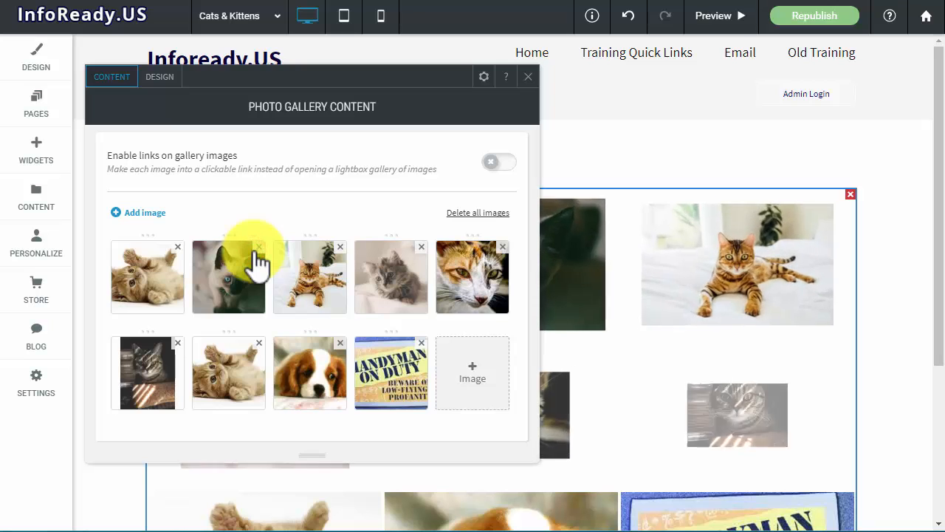
click(259, 343)
click(259, 344)
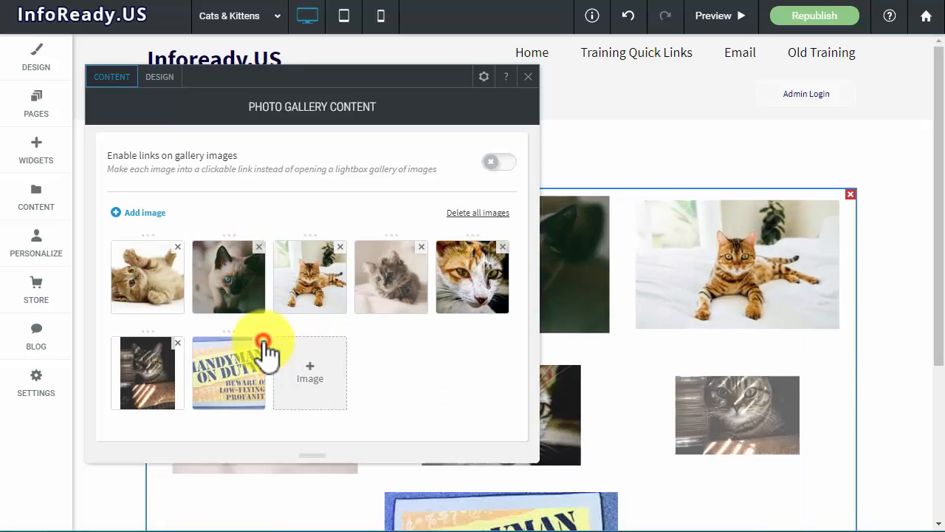
click(258, 343)
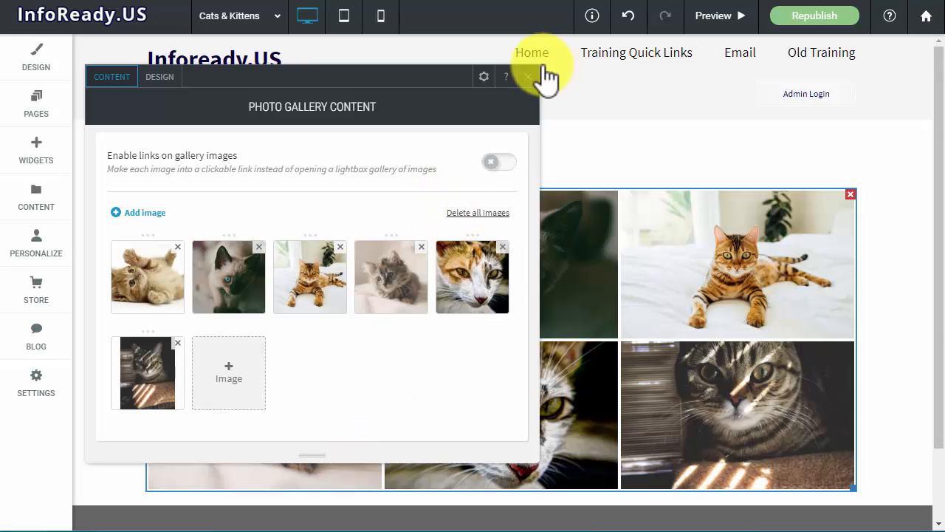
click(530, 76)
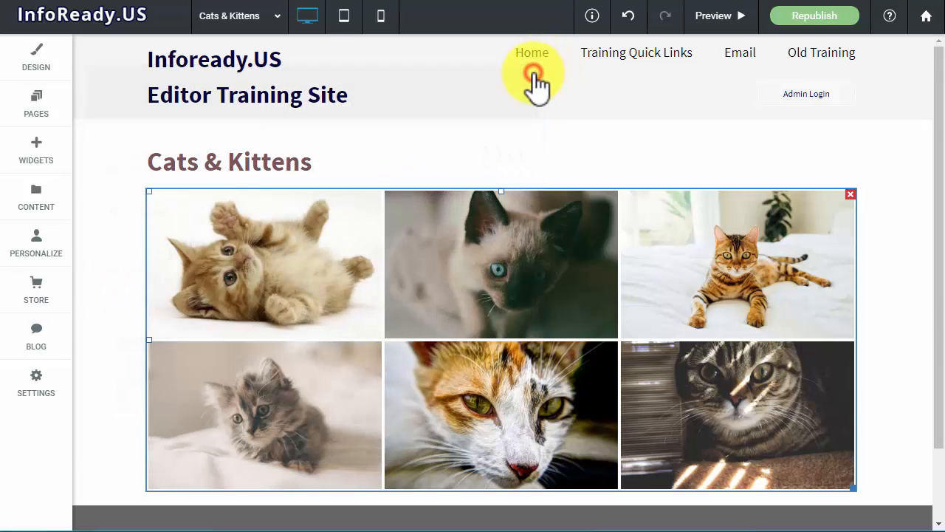